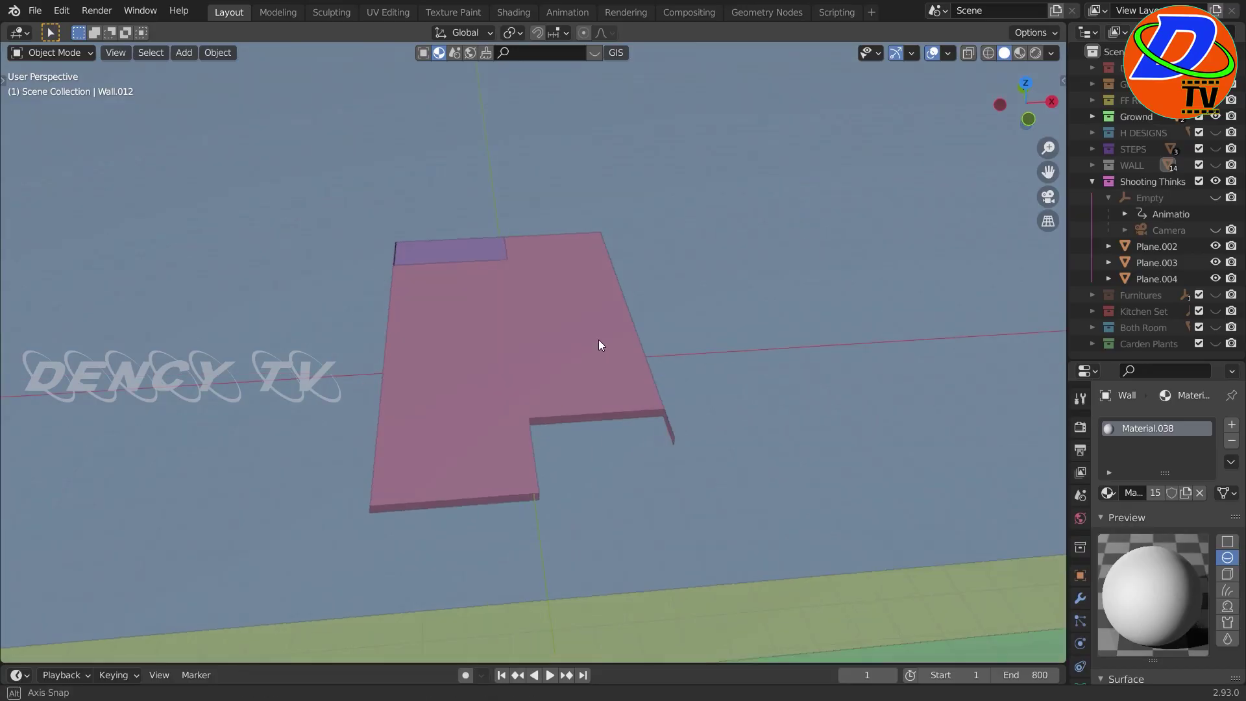
Step: Orbit and zoom in on the pink ground-floor slab and staircase
middle_click_drag(603, 343, 624, 371)
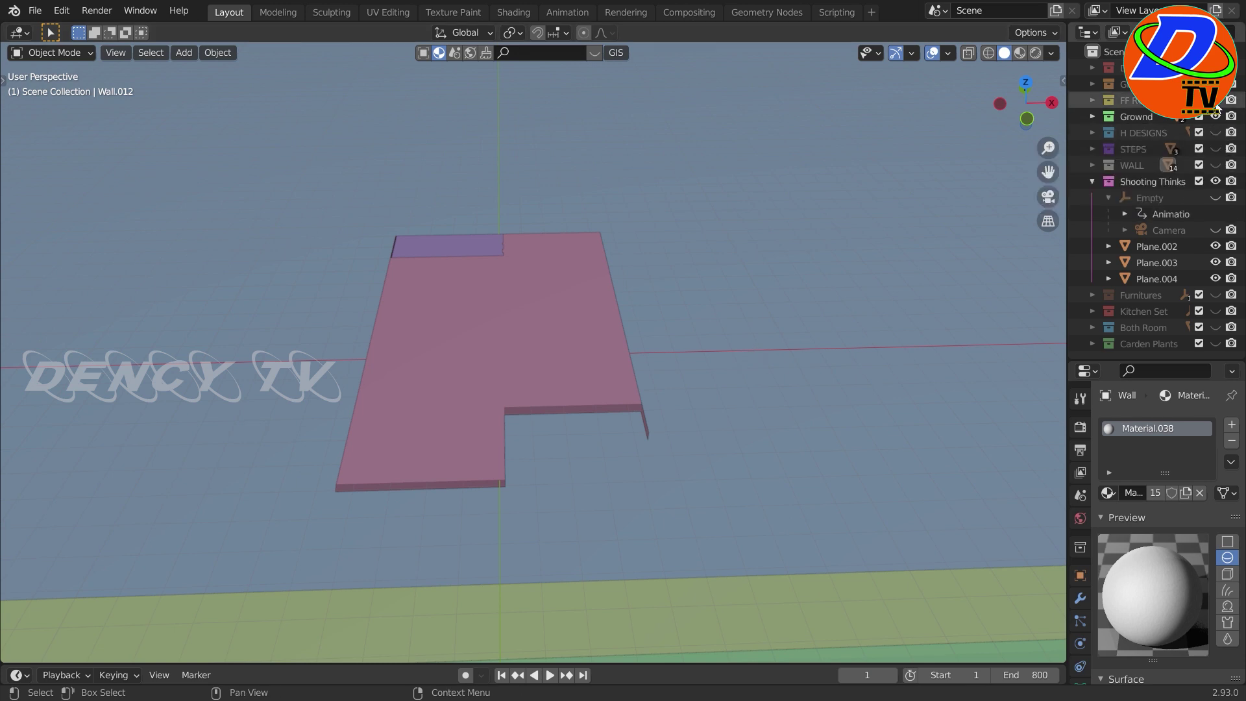
middle_click_drag(741, 260, 745, 276)
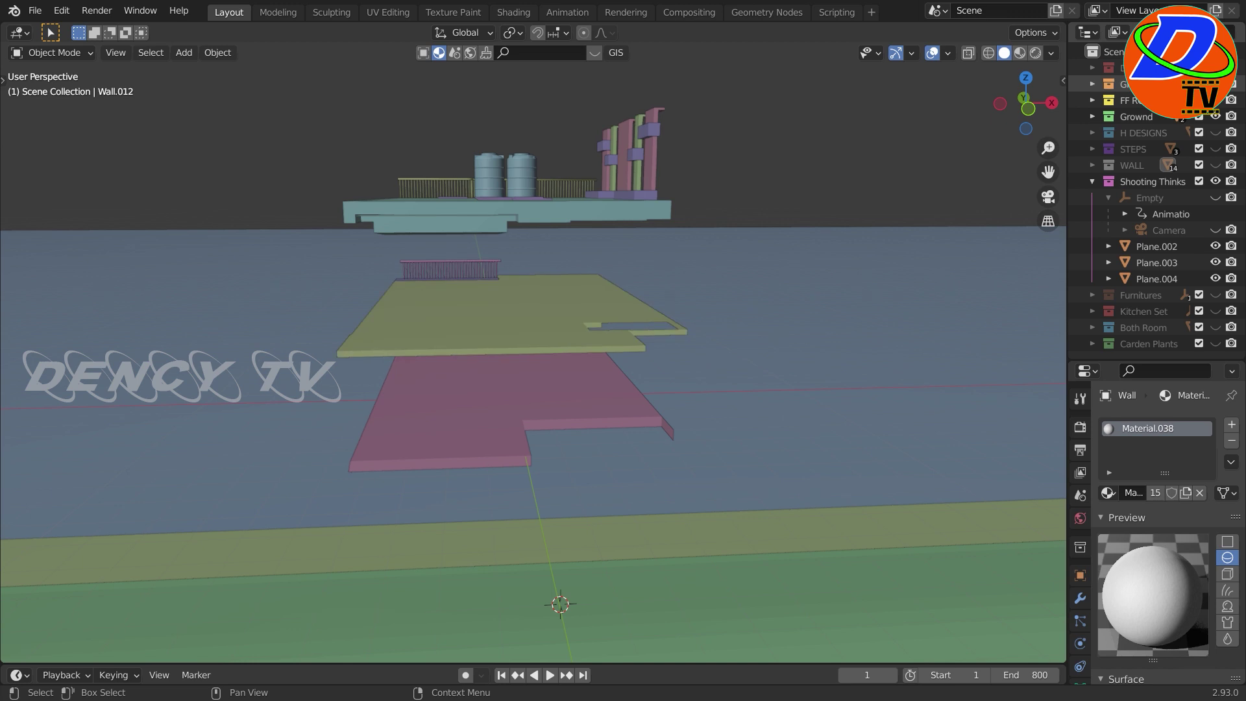
middle_click_drag(642, 420, 770, 349)
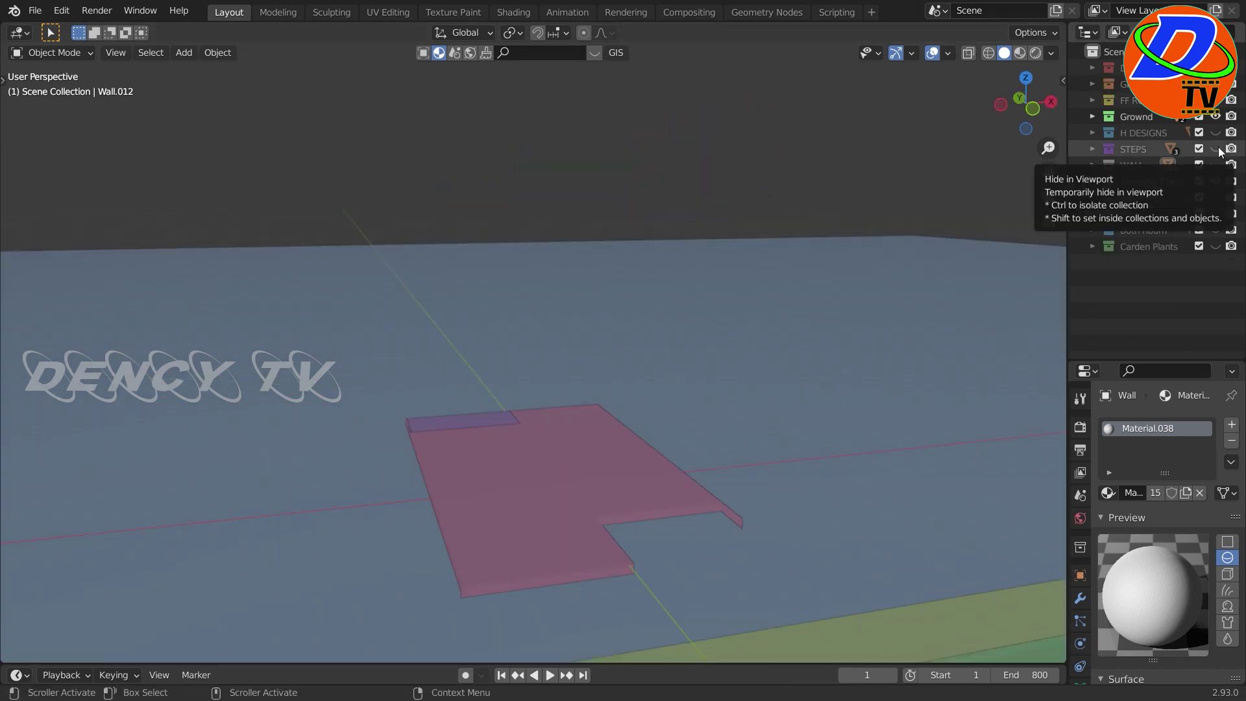
middle_click_drag(829, 437, 803, 448)
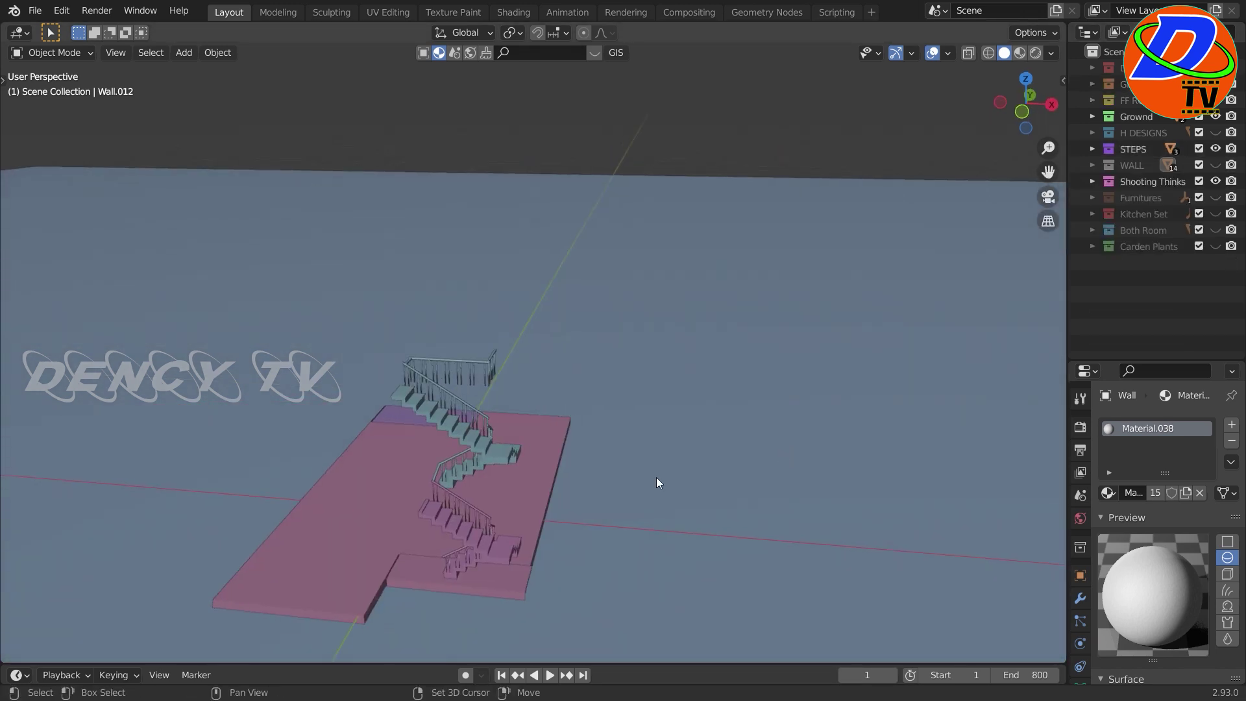
mouse_move(657, 478)
middle_mouse_down()
mouse_move(683, 413)
mouse_move(817, 440)
middle_mouse_up()
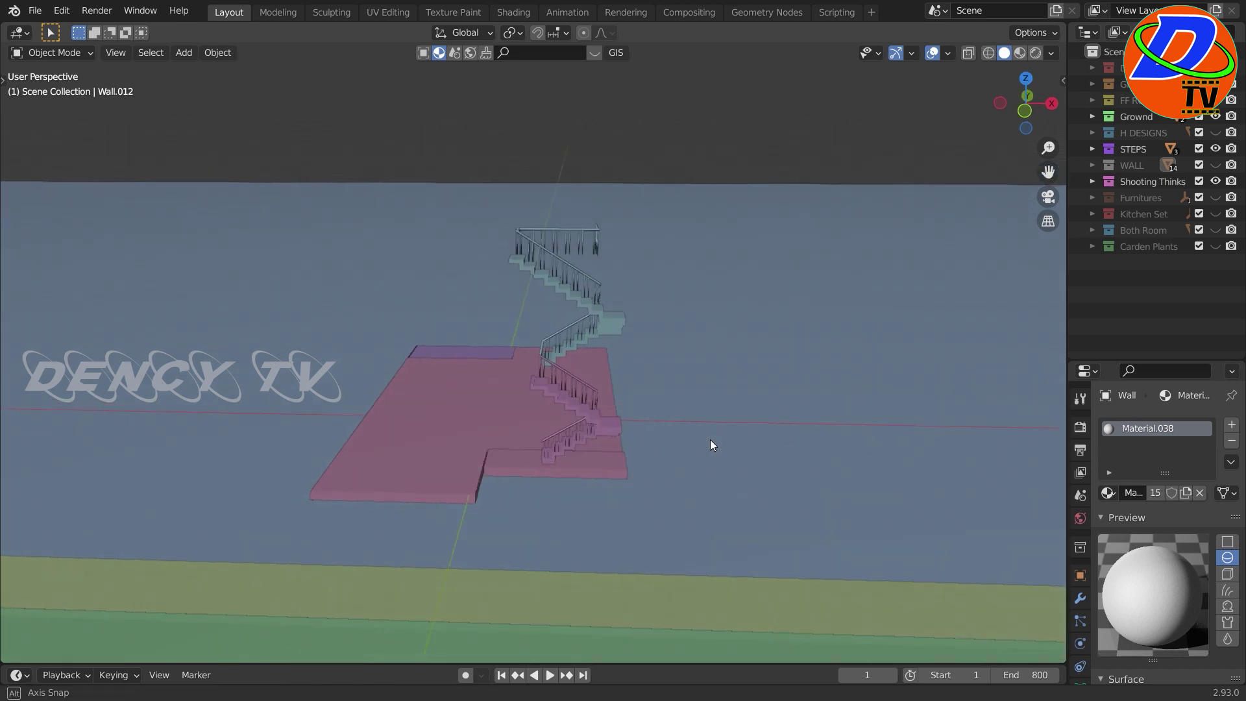
scroll(787, 394, "up", 2)
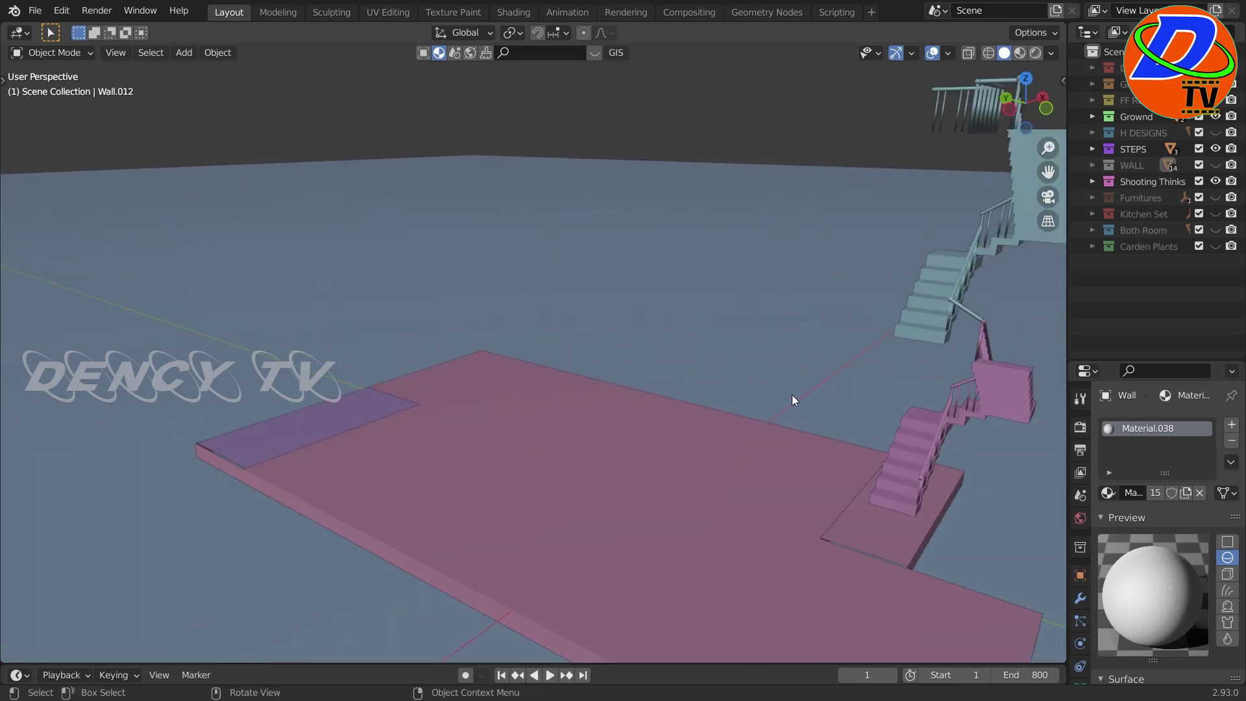
scroll(836, 409, "up", 1)
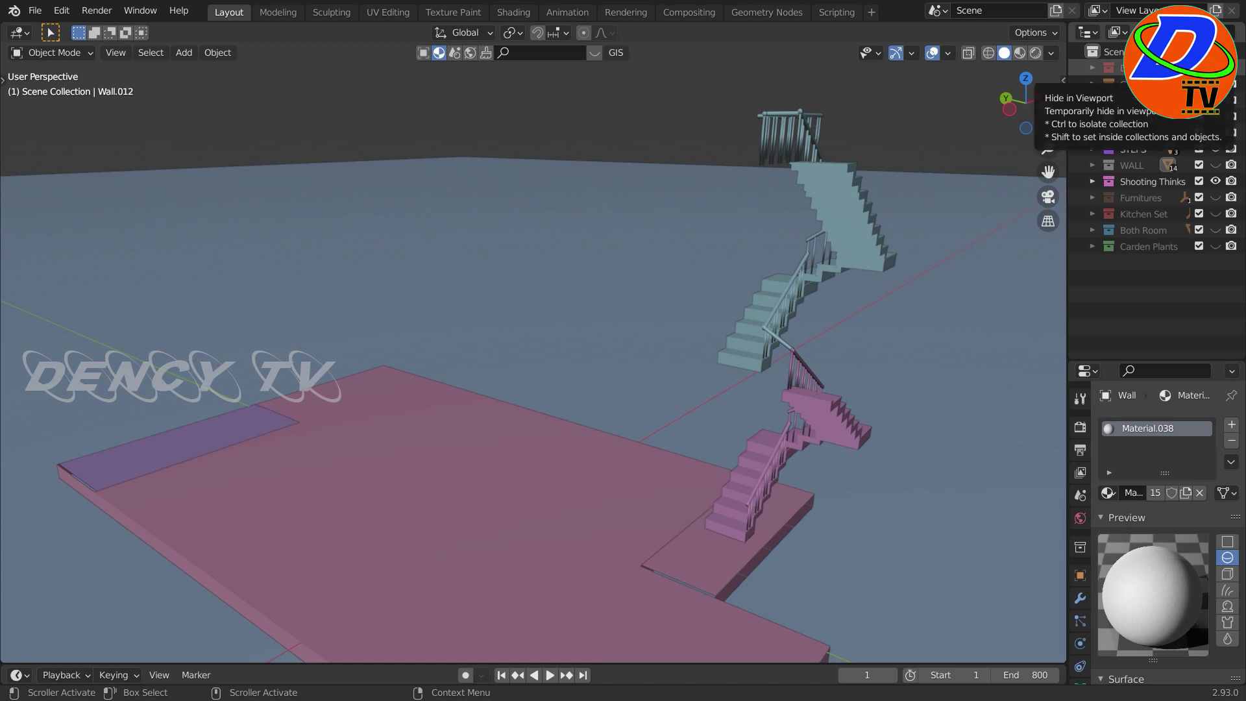
Step: Unhide the doors and windows collection and view it on the slab from a lower angle
left_click(1214, 68)
scroll(754, 463, "down", 3)
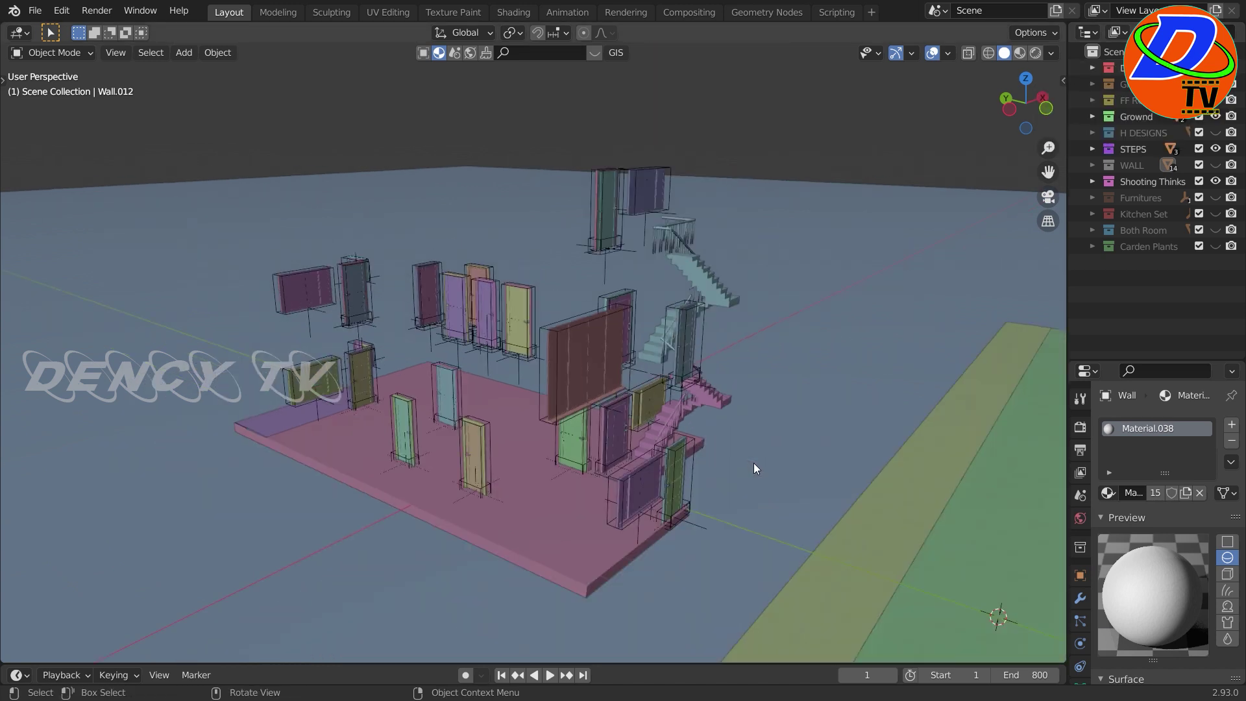
mouse_move(754, 463)
middle_mouse_down()
mouse_move(727, 431)
mouse_move(753, 433)
mouse_move(603, 450)
mouse_move(520, 412)
mouse_move(536, 421)
mouse_move(439, 411)
middle_mouse_up()
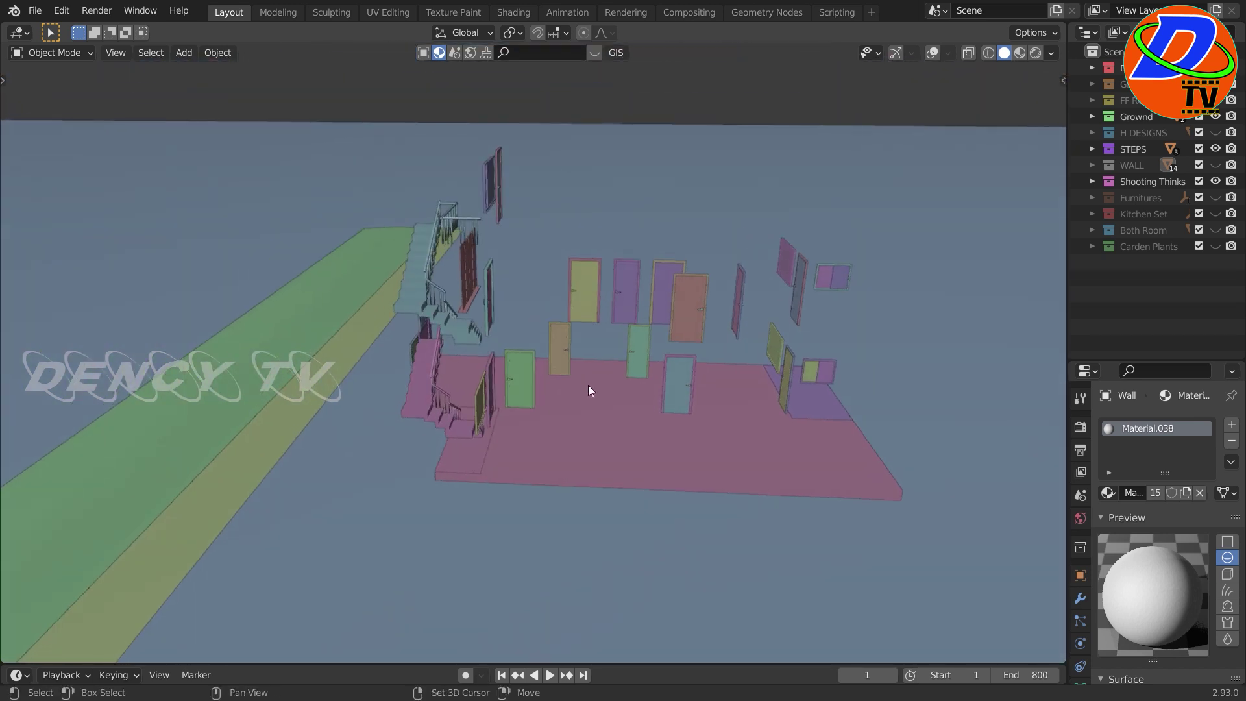
scroll(588, 385, "up", 5)
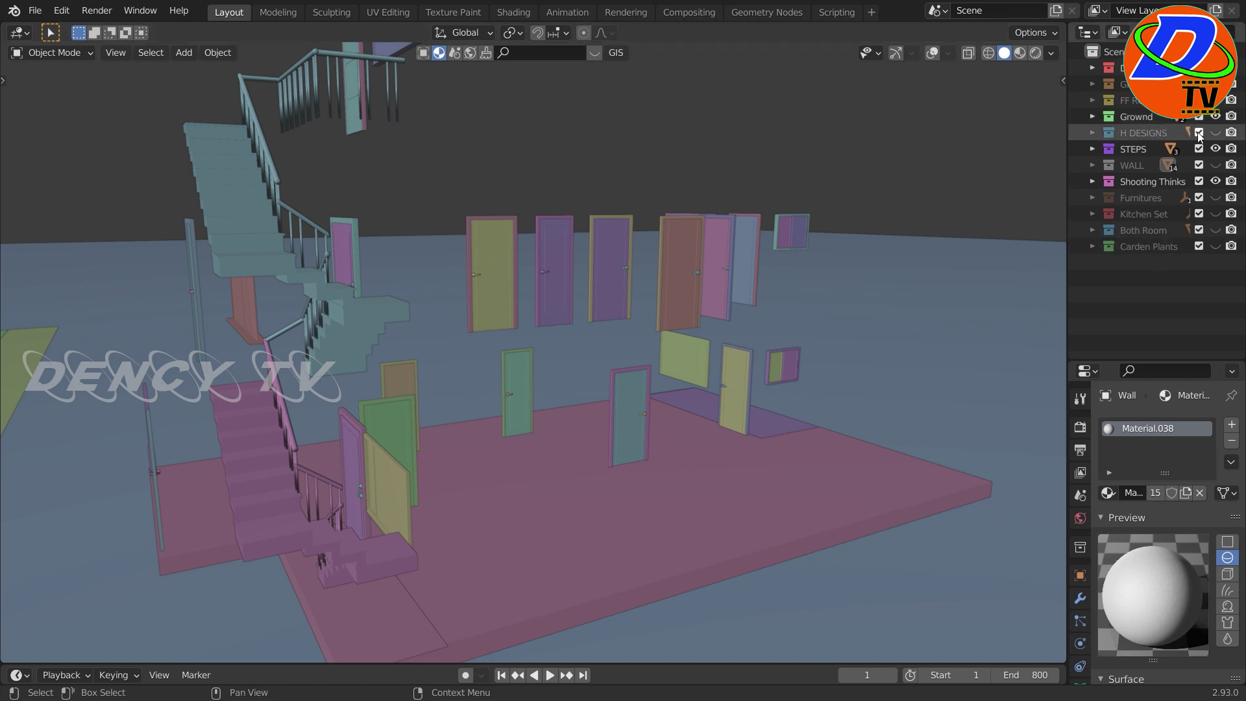
Step: Show the Furnitures collection and orbit around the furnished house
left_click(1216, 197)
mouse_move(584, 422)
middle_mouse_down()
mouse_move(509, 460)
mouse_move(592, 455)
mouse_move(539, 464)
middle_mouse_up()
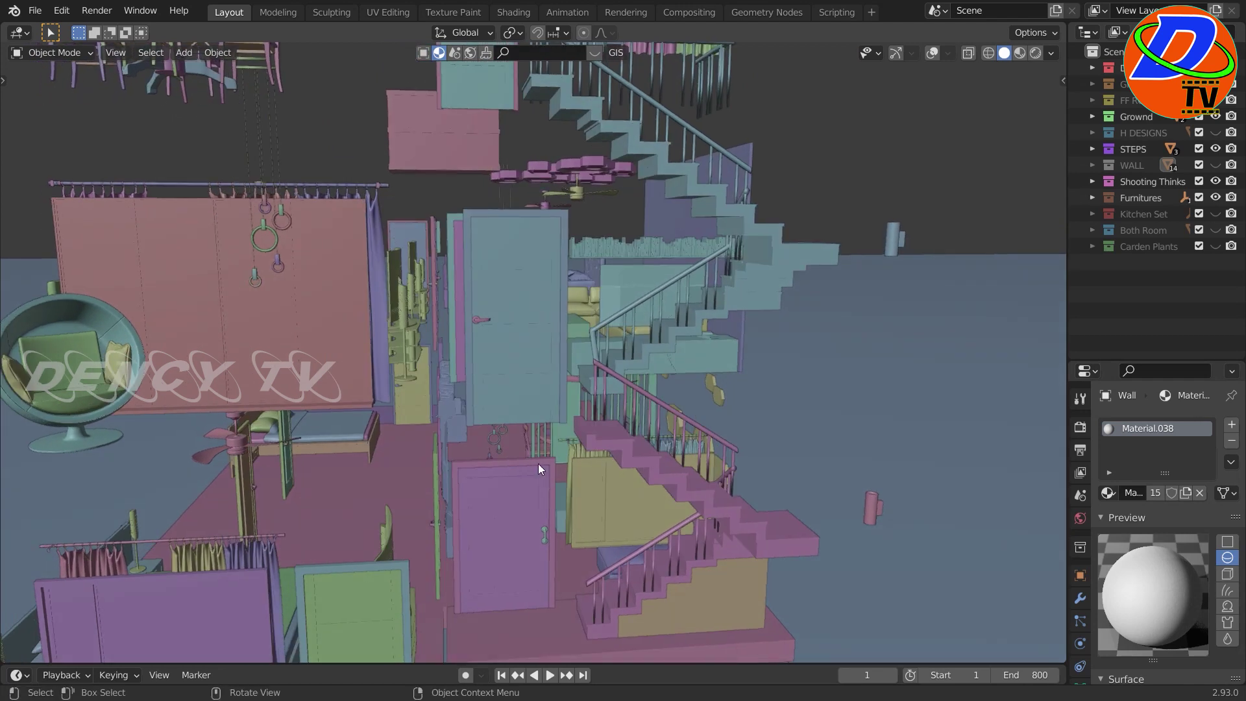
scroll(509, 402, "up", 3)
scroll(457, 429, "down", 5)
mouse_move(455, 425)
middle_mouse_down()
mouse_move(664, 486)
mouse_move(611, 467)
mouse_move(686, 457)
middle_mouse_up()
scroll(609, 475, "up", 2)
scroll(597, 473, "up", 2)
Step: Inspect the curtains and furnished interior up close from a low angle
mouse_move(592, 448)
middle_mouse_down()
mouse_move(650, 451)
mouse_move(680, 480)
mouse_move(912, 484)
mouse_move(749, 457)
mouse_move(593, 470)
mouse_move(738, 472)
mouse_move(771, 510)
mouse_move(778, 560)
middle_mouse_up()
scroll(621, 467, "up", 3)
scroll(636, 472, "up", 3)
scroll(679, 481, "down", 2)
scroll(749, 457, "down", 2)
mouse_move(634, 449)
middle_mouse_down()
mouse_move(642, 371)
mouse_move(622, 445)
mouse_move(467, 419)
mouse_move(595, 482)
mouse_move(517, 488)
middle_mouse_up()
Step: Show the Kitchen Set collection and orbit toward the bookshelf, bed and kitchen
left_click(1215, 214)
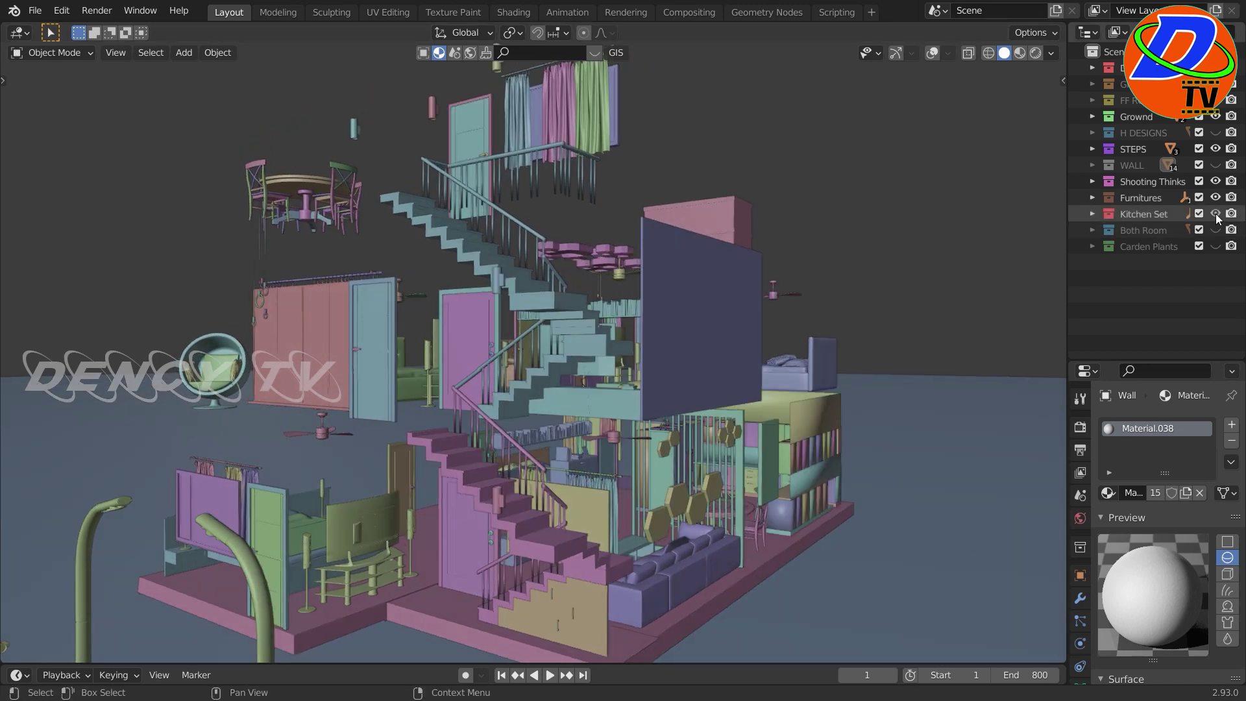
scroll(937, 475, "up", 2)
scroll(916, 473, "up", 4)
mouse_move(914, 476)
middle_mouse_down()
mouse_move(826, 479)
mouse_move(466, 370)
middle_mouse_up()
middle_click_drag(596, 447, 623, 457)
scroll(566, 460, "up", 3)
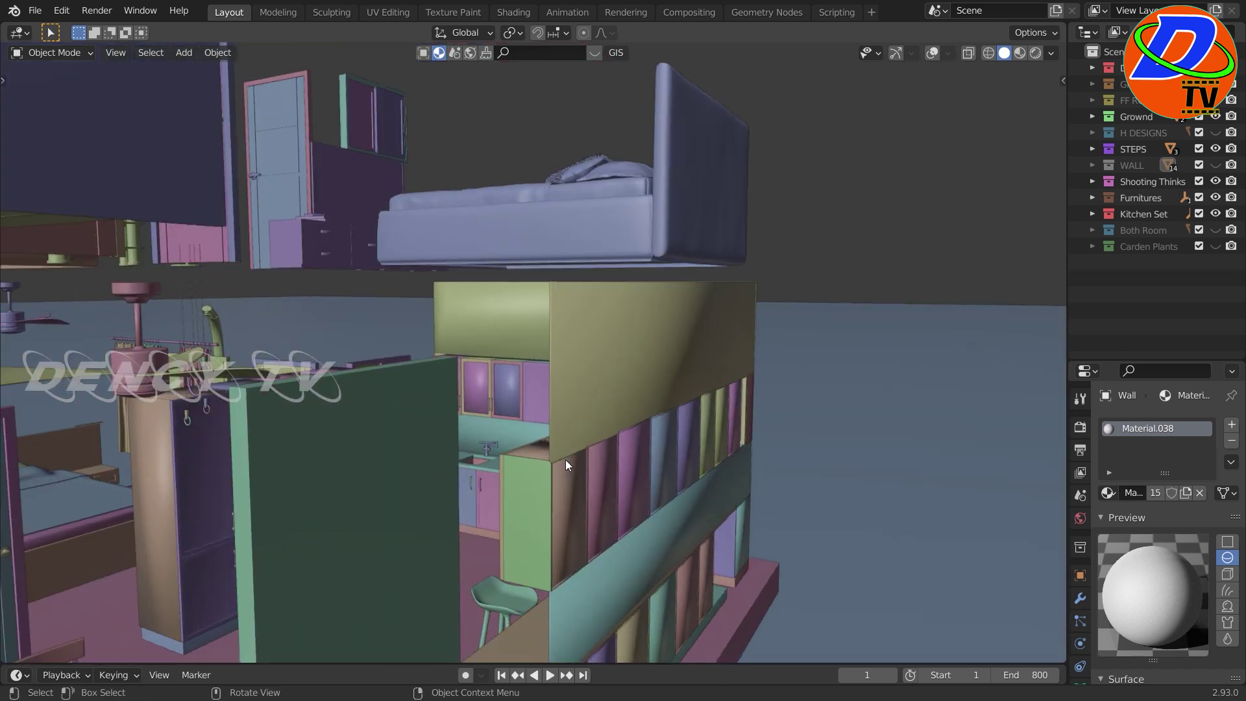
scroll(515, 475, "up", 4)
Step: Inspect the bed, kitchen and upper floor from a high, top-down view
mouse_move(516, 474)
middle_mouse_down()
mouse_move(576, 473)
mouse_move(570, 297)
mouse_move(560, 344)
mouse_move(701, 355)
mouse_move(655, 355)
middle_mouse_up()
scroll(571, 294, "up", 3)
scroll(596, 343, "down", 3)
scroll(655, 356, "up", 4)
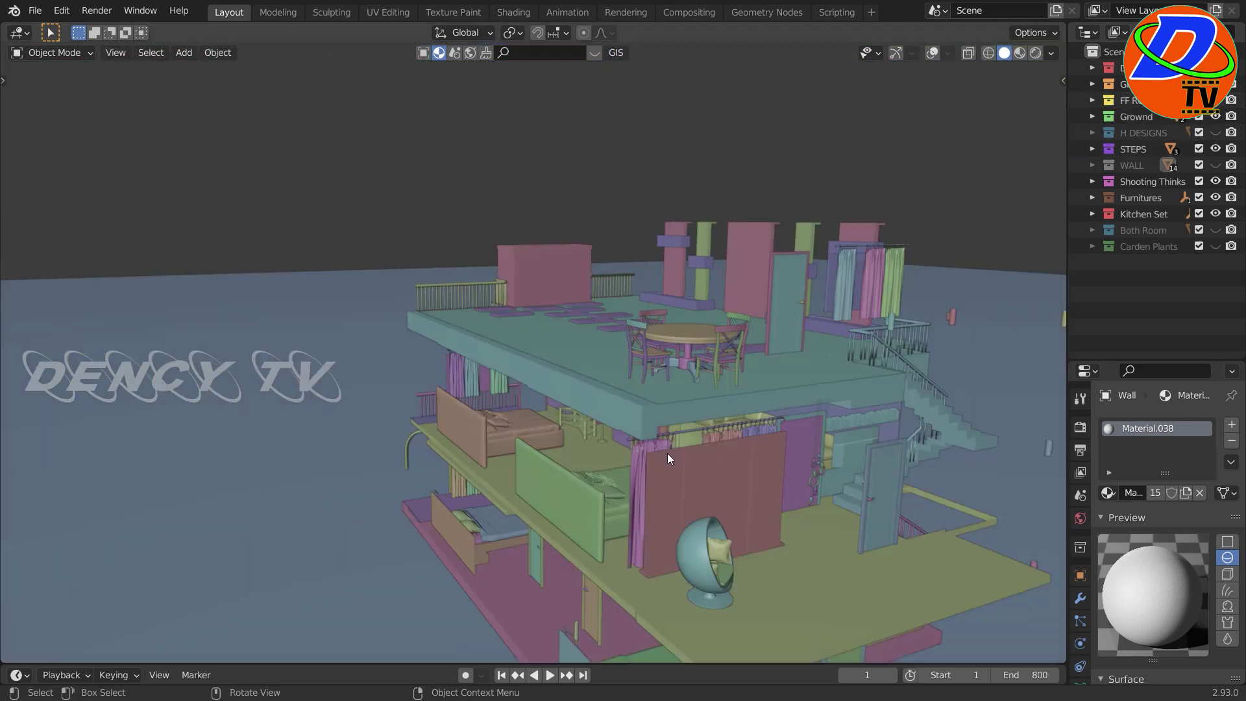
mouse_move(667, 453)
middle_mouse_down()
mouse_move(726, 478)
mouse_move(800, 478)
middle_mouse_up()
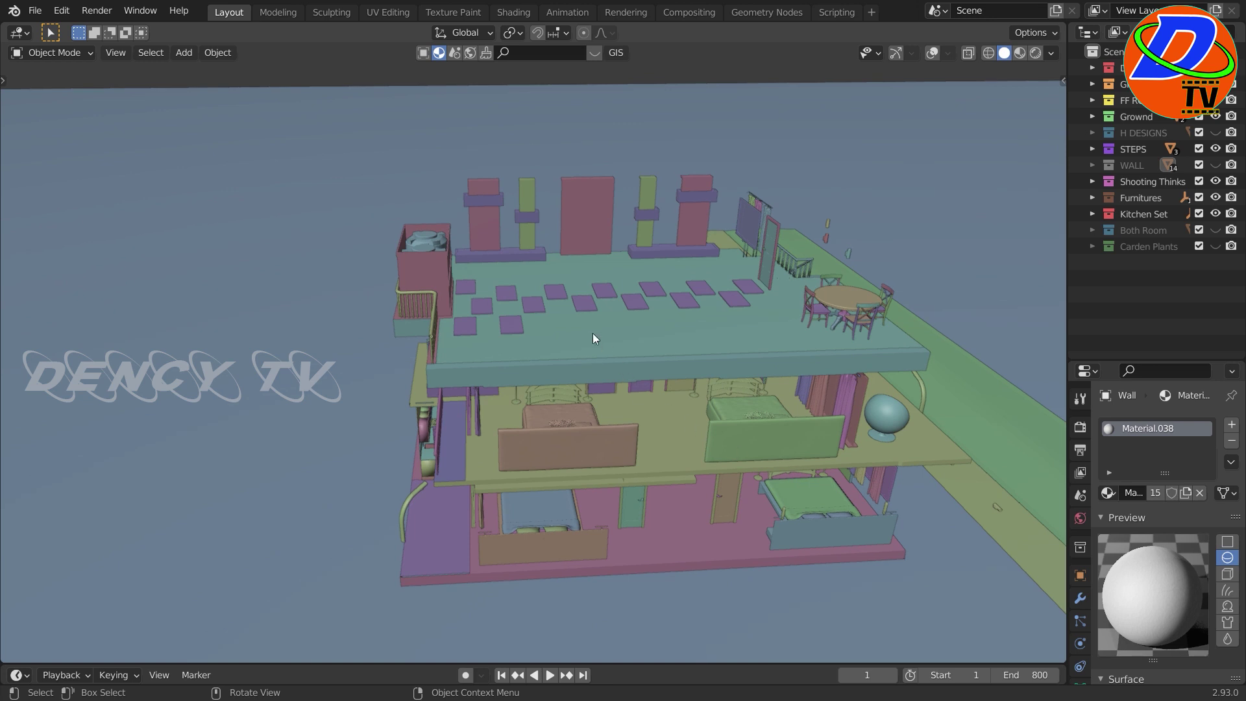
mouse_move(594, 333)
middle_mouse_down()
mouse_move(475, 385)
mouse_move(517, 443)
middle_mouse_up()
scroll(525, 441, "up", 4)
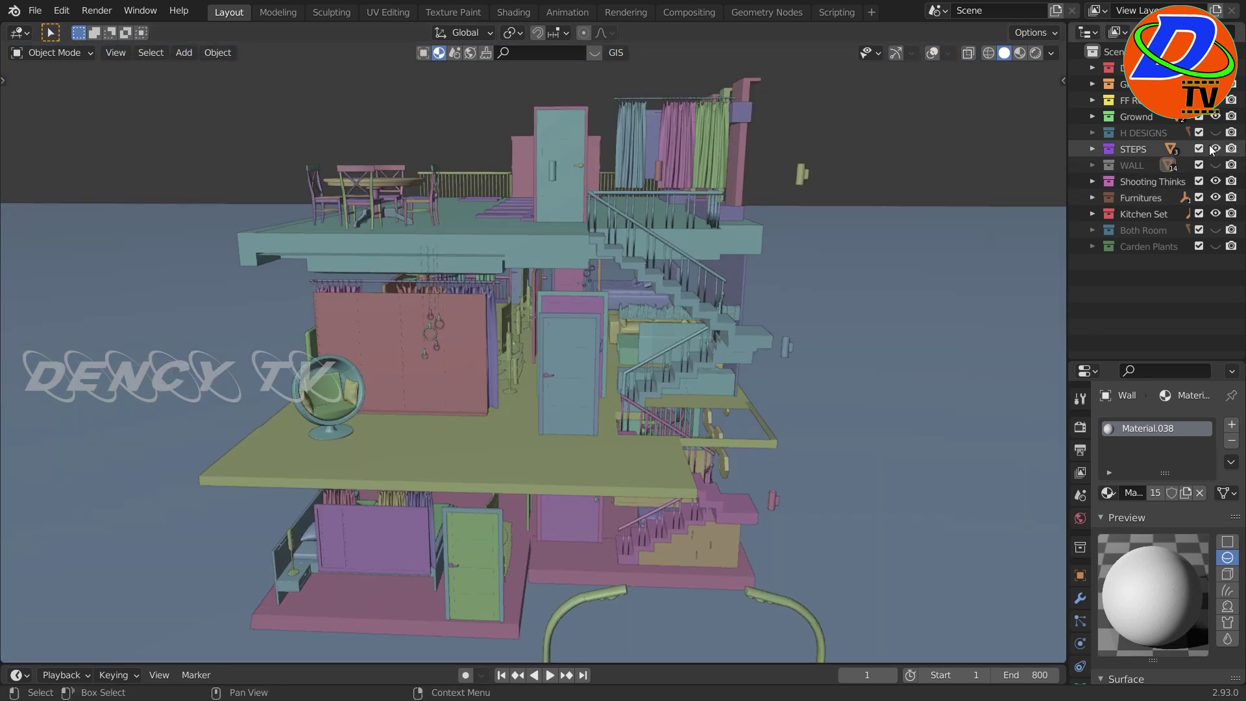
Step: Show the H DESIGNS collection and view the whole house with its ground strip
left_click(1216, 134)
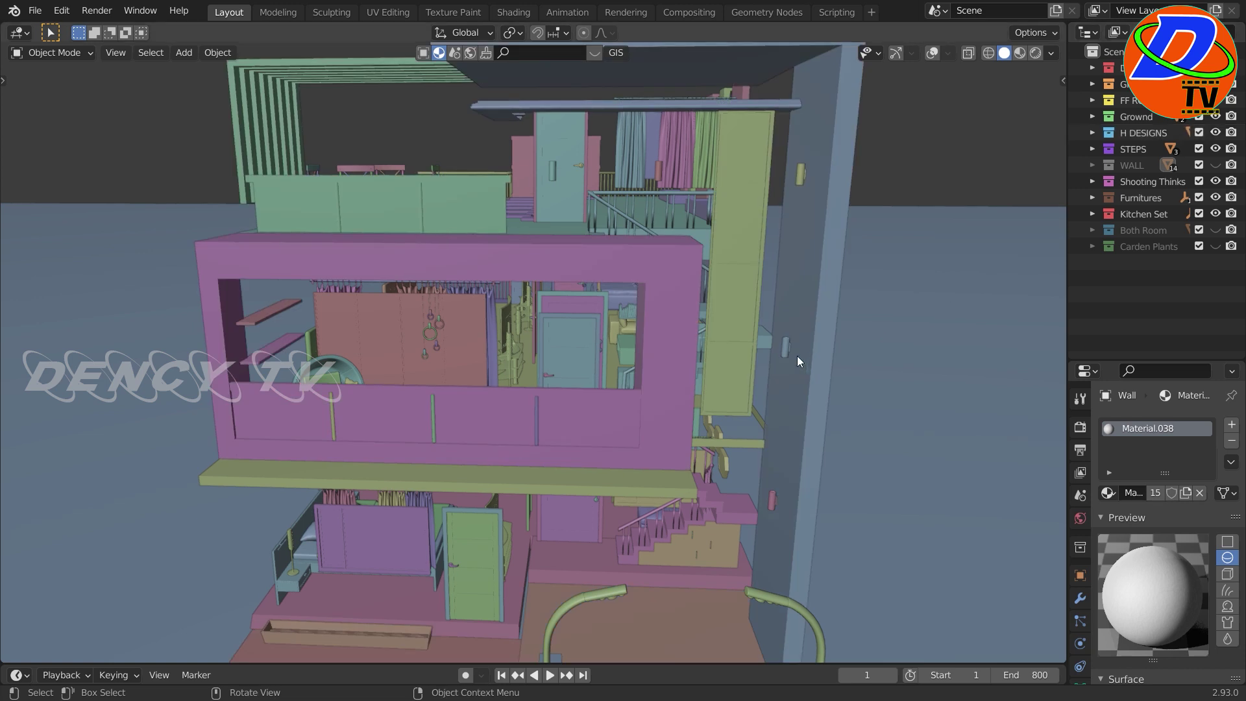
scroll(797, 355, "down", 6)
mouse_move(717, 410)
middle_mouse_down()
mouse_move(754, 403)
mouse_move(702, 394)
middle_mouse_up()
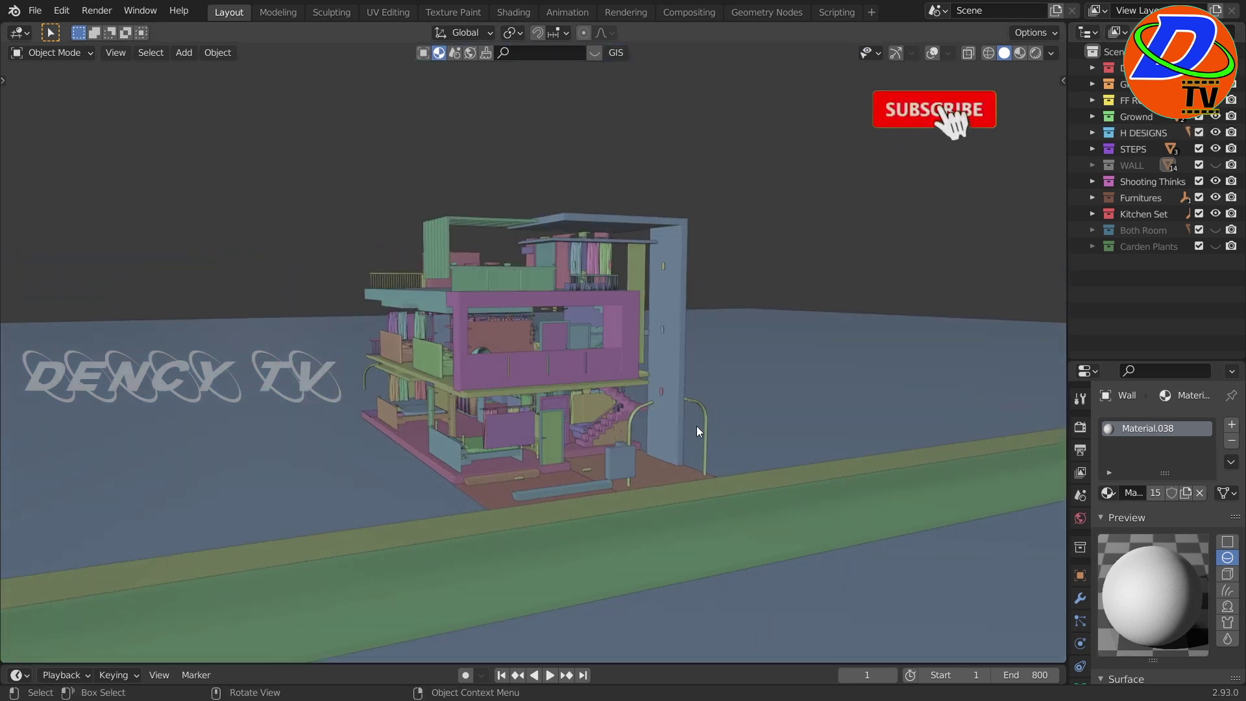
scroll(710, 375, "up", 2)
mouse_move(538, 370)
middle_mouse_down()
mouse_move(548, 410)
mouse_move(580, 411)
mouse_move(562, 436)
mouse_move(524, 437)
mouse_move(718, 410)
middle_mouse_up()
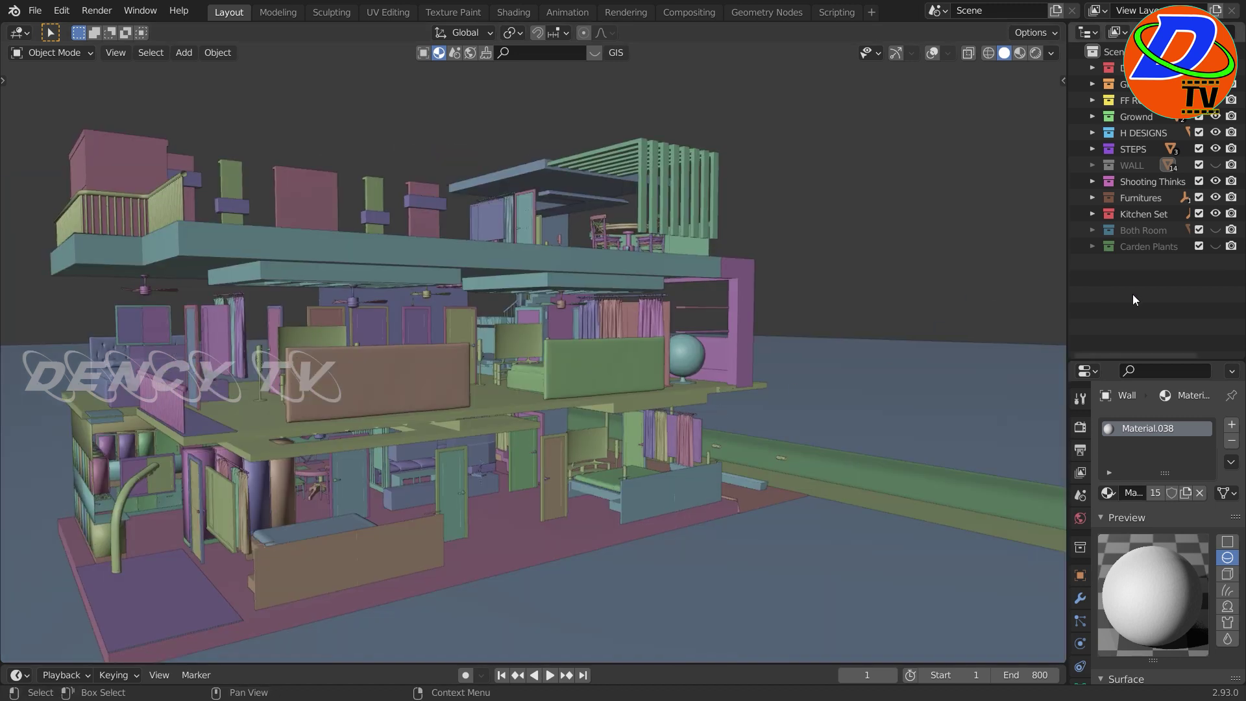
Step: Show the WALL collection to check the enclosure, then hide it again
left_click(1215, 167)
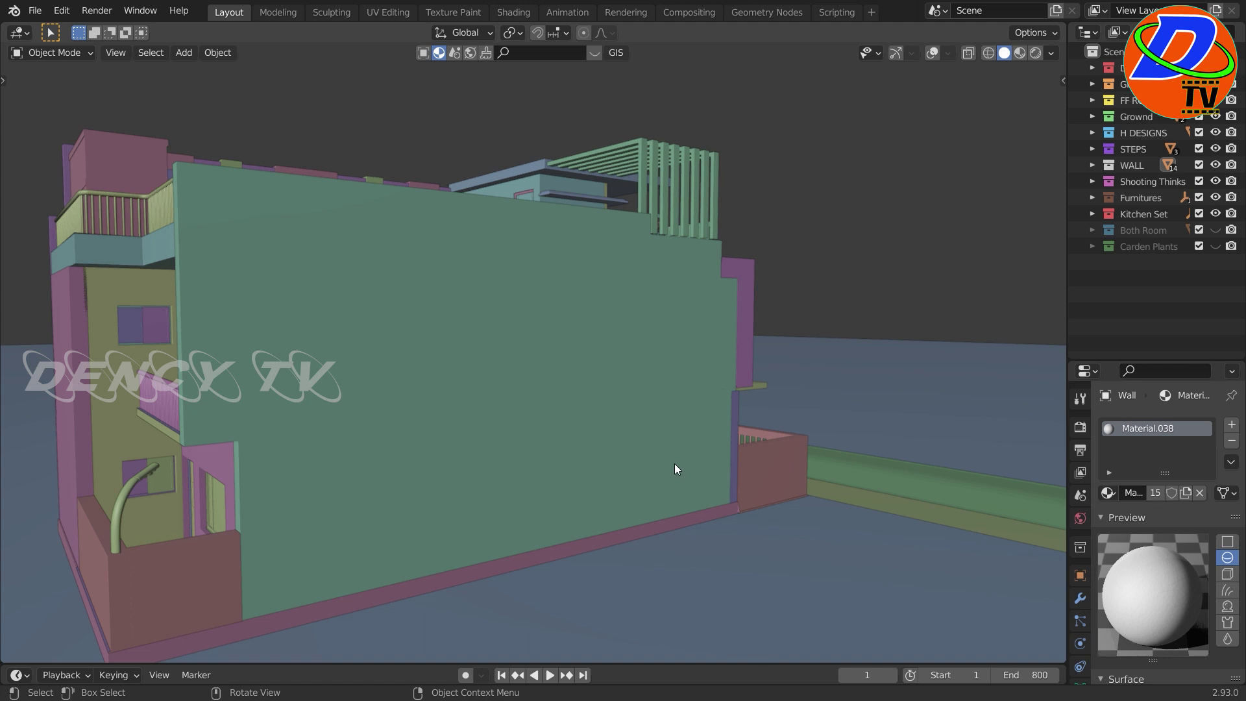
mouse_move(675, 464)
middle_mouse_down()
mouse_move(327, 470)
mouse_move(508, 491)
mouse_move(640, 479)
middle_mouse_up()
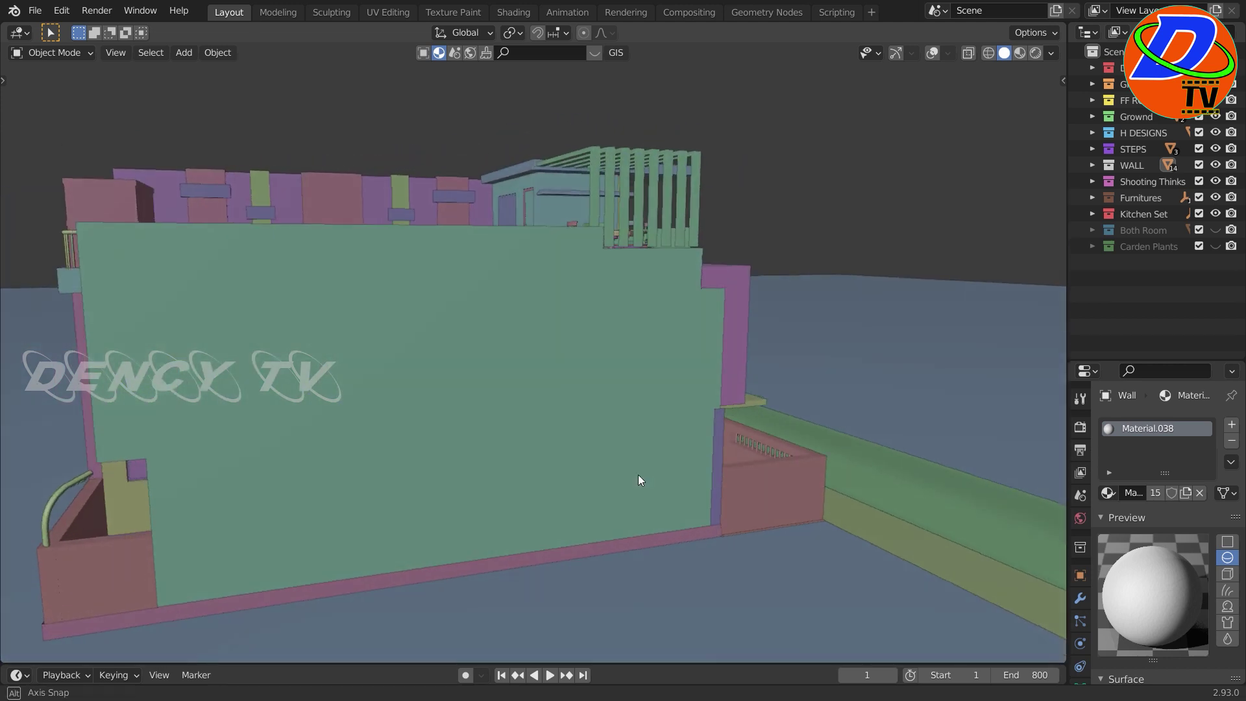
left_click(1216, 165)
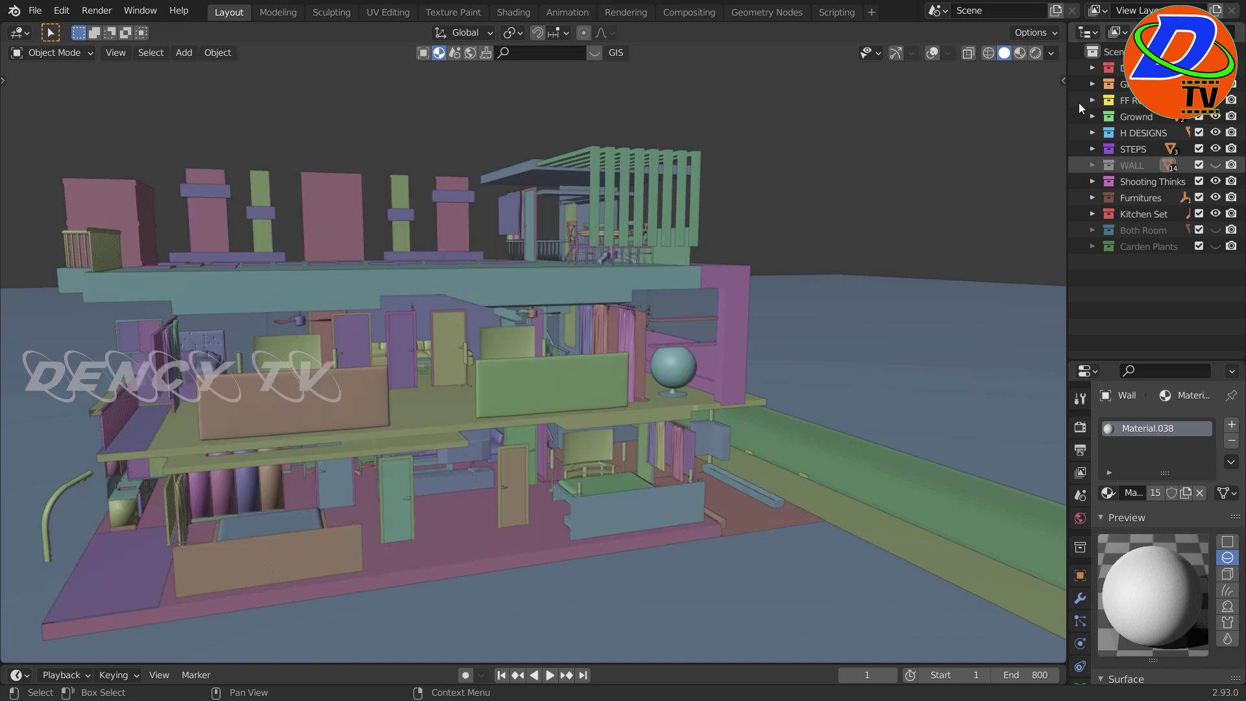
Step: Switch the viewport to Material Preview and orbit around the textured house
left_click(1021, 59)
mouse_move(755, 410)
middle_mouse_down()
mouse_move(614, 450)
mouse_move(713, 417)
middle_mouse_up()
scroll(688, 449, "up", 2)
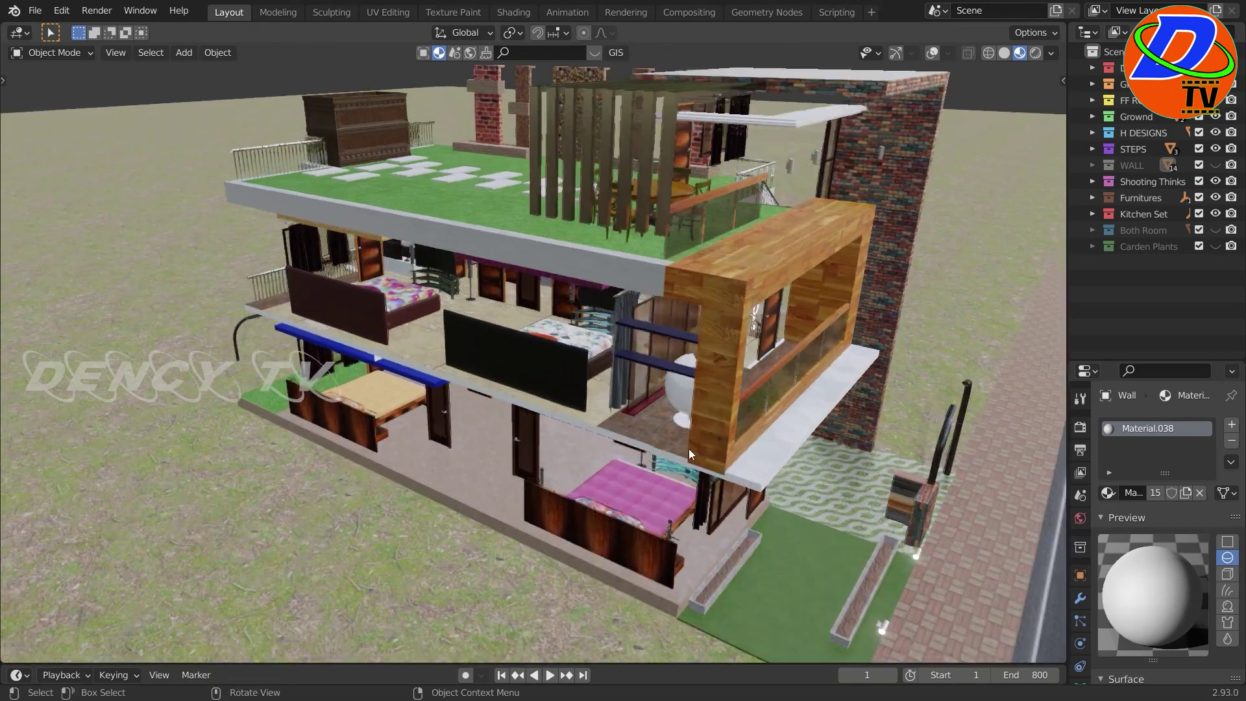
scroll(650, 471, "up", 3)
mouse_move(651, 470)
middle_mouse_down()
mouse_move(746, 364)
mouse_move(740, 430)
mouse_move(790, 439)
middle_mouse_up()
Step: Zoom into the ground-floor bedroom and look down at the beds
scroll(697, 471, "up", 2)
scroll(696, 470, "up", 2)
scroll(675, 472, "up", 2)
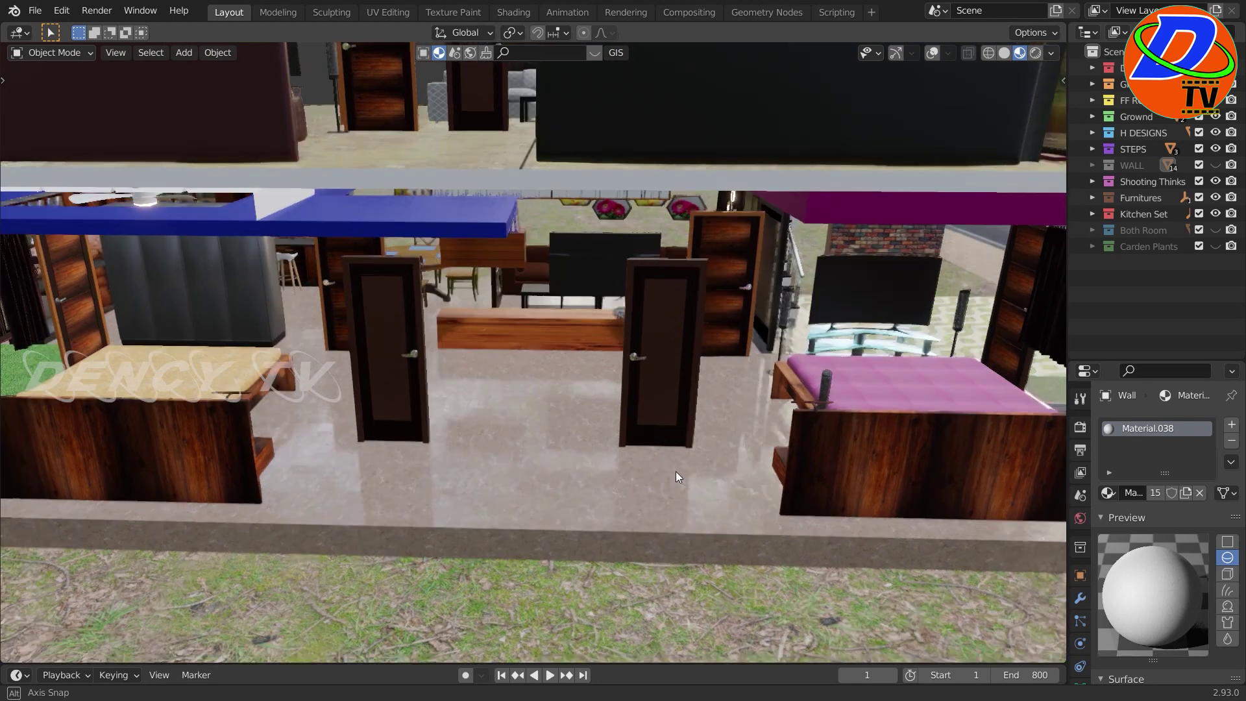
scroll(665, 473, "up", 2)
scroll(665, 473, "up", 2)
scroll(660, 475, "up", 2)
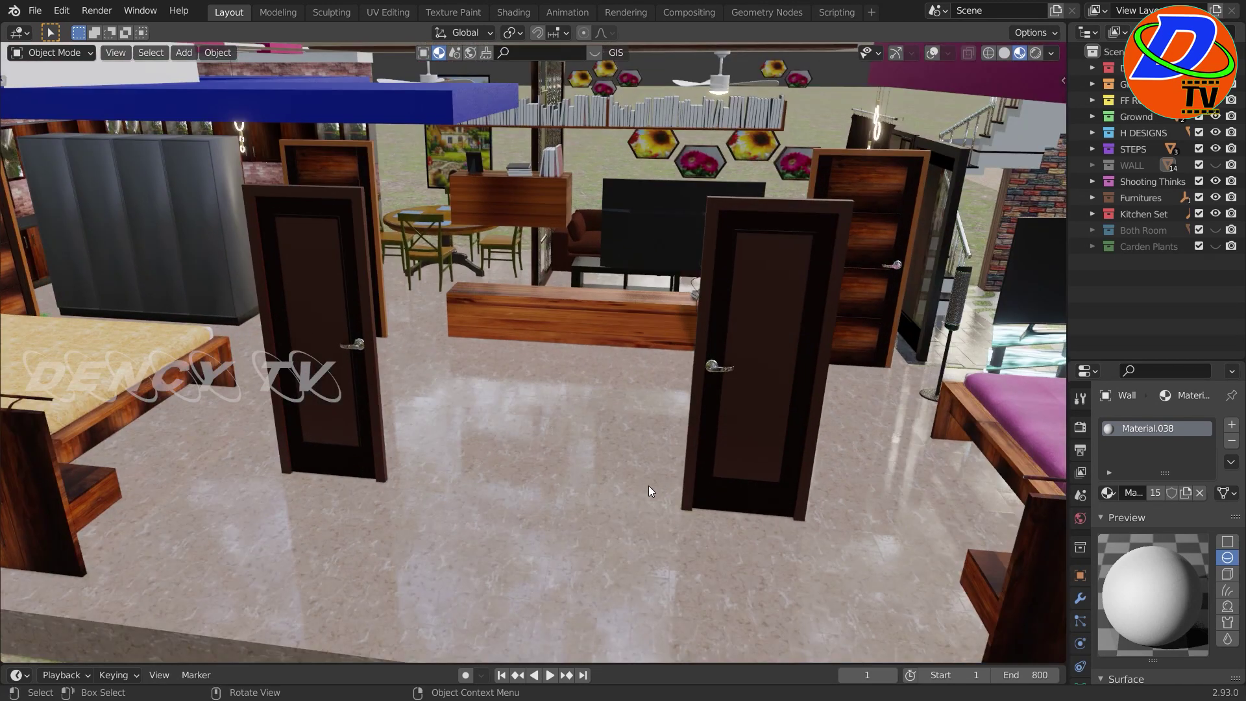
mouse_move(649, 487)
middle_mouse_down()
mouse_move(713, 472)
mouse_move(648, 467)
mouse_move(671, 463)
mouse_move(632, 492)
mouse_move(616, 455)
middle_mouse_up()
mouse_move(608, 268)
middle_mouse_down()
mouse_move(592, 435)
mouse_move(584, 372)
mouse_move(589, 484)
mouse_move(564, 454)
mouse_move(530, 449)
mouse_move(468, 387)
mouse_move(595, 409)
mouse_move(551, 364)
mouse_move(565, 373)
mouse_move(526, 363)
mouse_move(627, 346)
mouse_move(735, 297)
mouse_move(763, 297)
mouse_move(759, 351)
mouse_move(716, 388)
mouse_move(699, 383)
mouse_move(915, 375)
mouse_move(720, 386)
middle_mouse_up()
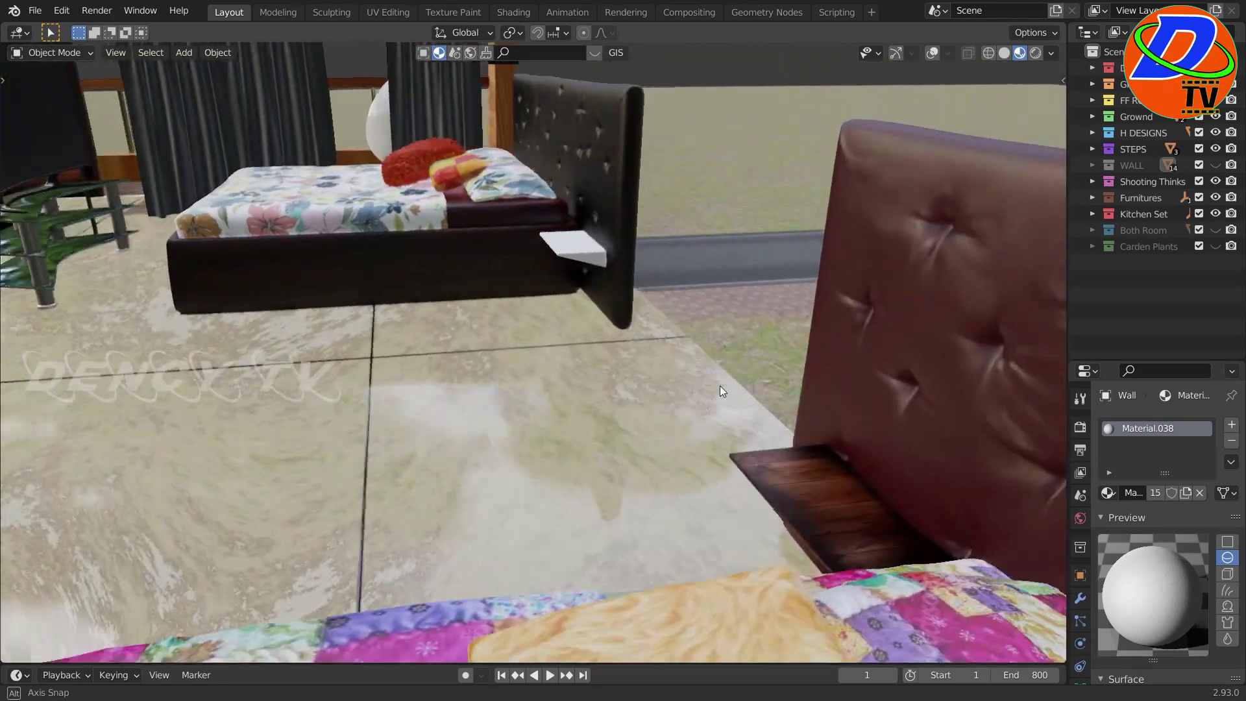
Step: Zoom out to a wide cutaway, then orbit in toward the beds and curved lamp pole
scroll(715, 384, "down", 2)
scroll(715, 387, "down", 2)
scroll(746, 404, "down", 5)
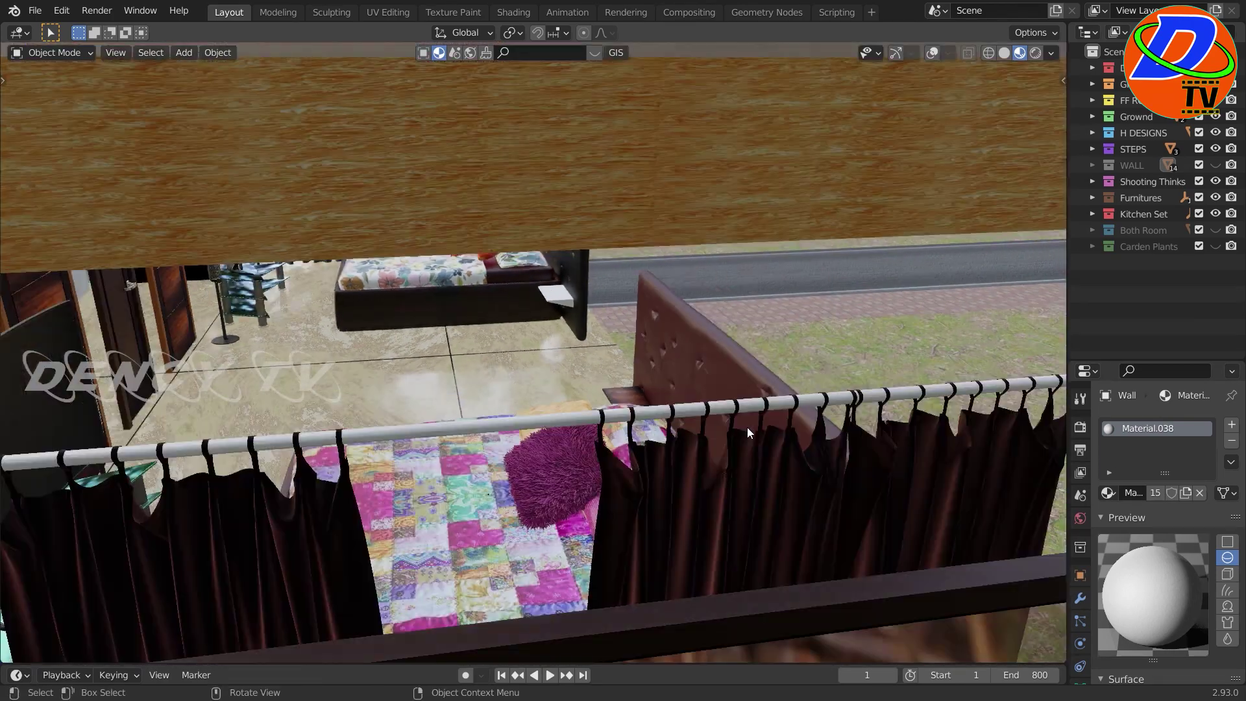
mouse_move(746, 428)
middle_mouse_down()
mouse_move(621, 384)
mouse_move(627, 460)
middle_mouse_up()
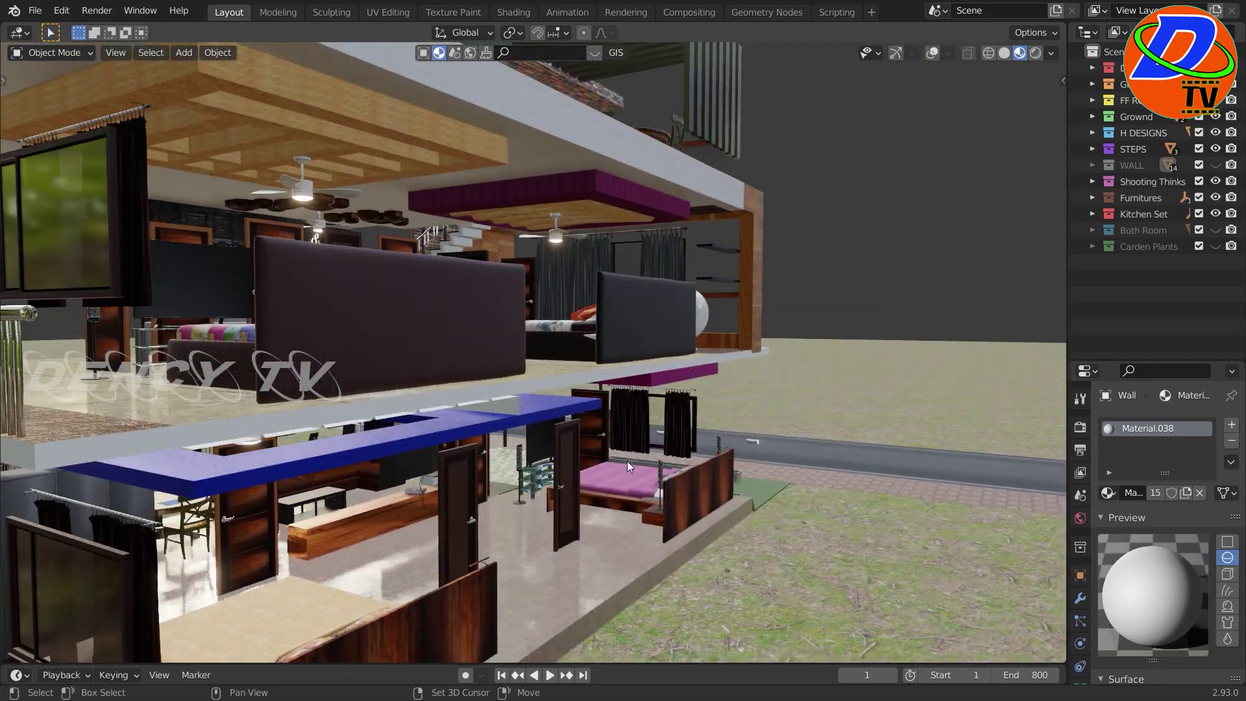
scroll(650, 301, "up", 3)
scroll(706, 394, "up", 3)
mouse_move(706, 394)
middle_mouse_down()
mouse_move(587, 414)
mouse_move(392, 392)
mouse_move(331, 402)
mouse_move(324, 382)
mouse_move(409, 377)
middle_mouse_up()
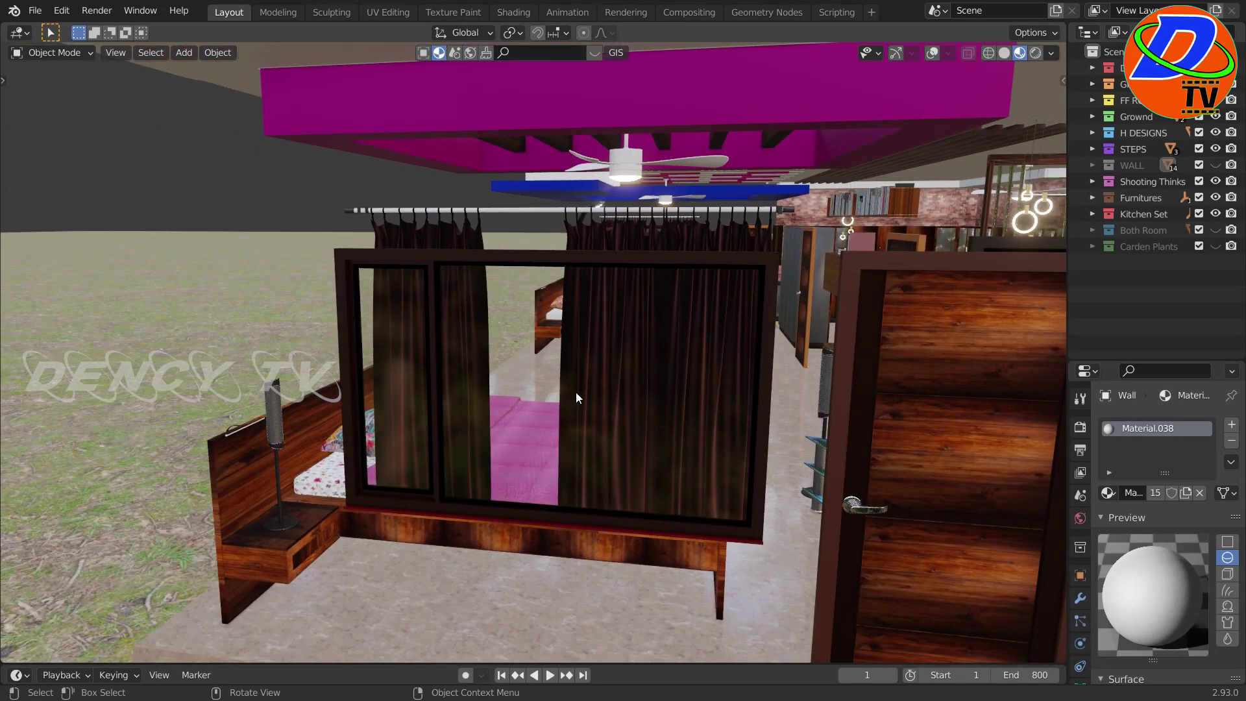
scroll(630, 385, "down", 3)
Step: Move up onto the upper-floor balcony and look over its railing into the rooms
mouse_move(631, 385)
middle_mouse_down("shift")
mouse_move(646, 437)
mouse_move(622, 519)
mouse_move(487, 467)
mouse_move(424, 458)
mouse_move(489, 372)
mouse_move(545, 371)
middle_mouse_up("shift")
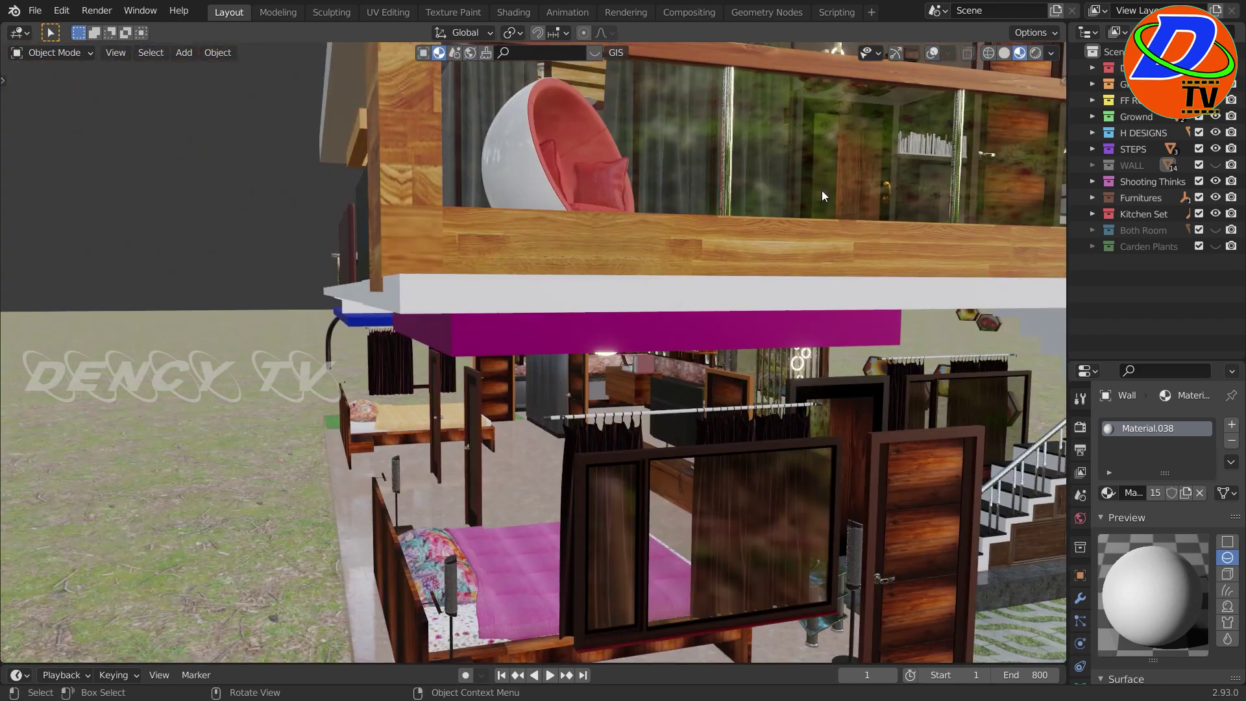
mouse_move(818, 153)
middle_mouse_down()
mouse_move(890, 189)
mouse_move(841, 234)
mouse_move(793, 410)
mouse_move(652, 134)
mouse_move(776, 202)
middle_mouse_up()
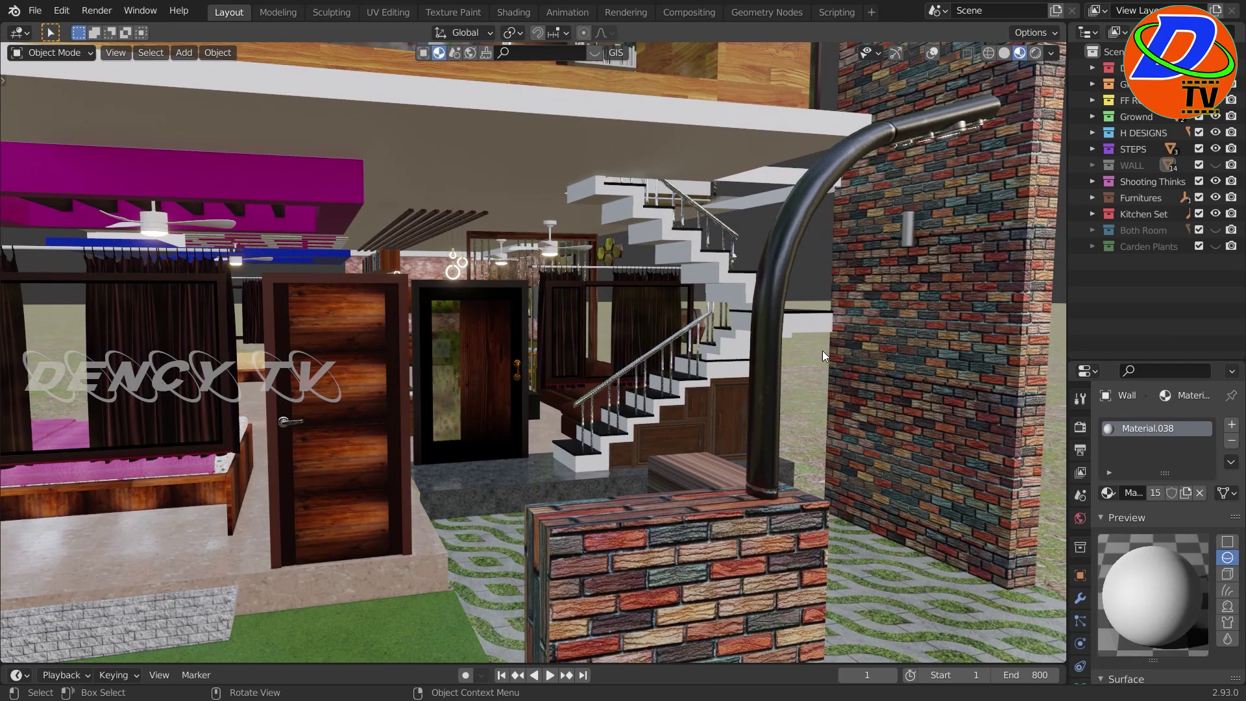
scroll(822, 358, "down", 5)
mouse_move(821, 362)
middle_mouse_down()
mouse_move(769, 408)
mouse_move(619, 413)
mouse_move(775, 427)
middle_mouse_up()
Step: Zoom in and orbit to face the living-room sofa and hexagon flower frames
scroll(607, 422, "up", 3)
scroll(606, 421, "up", 3)
scroll(568, 428, "up", 2)
scroll(683, 427, "up", 3)
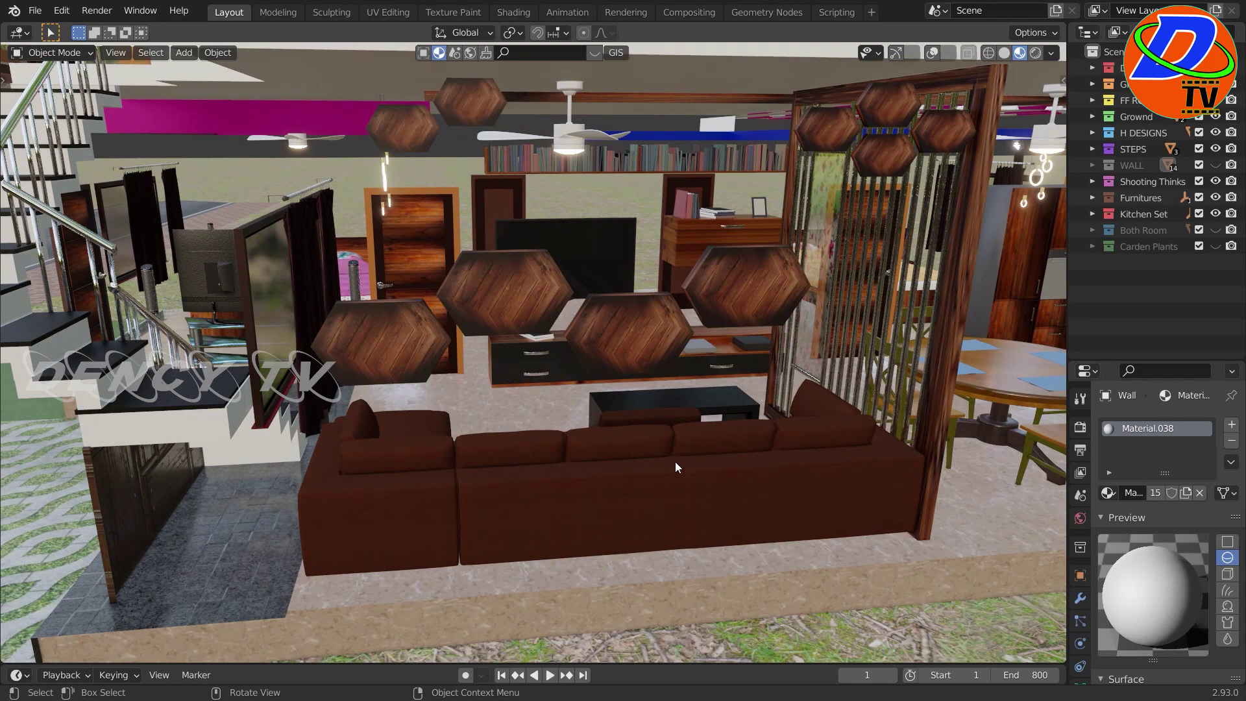
mouse_move(675, 462)
middle_mouse_down()
mouse_move(611, 457)
mouse_move(639, 457)
middle_mouse_up()
mouse_move(659, 462)
middle_mouse_down()
mouse_move(668, 434)
mouse_move(600, 410)
mouse_move(513, 416)
mouse_move(521, 428)
middle_mouse_up()
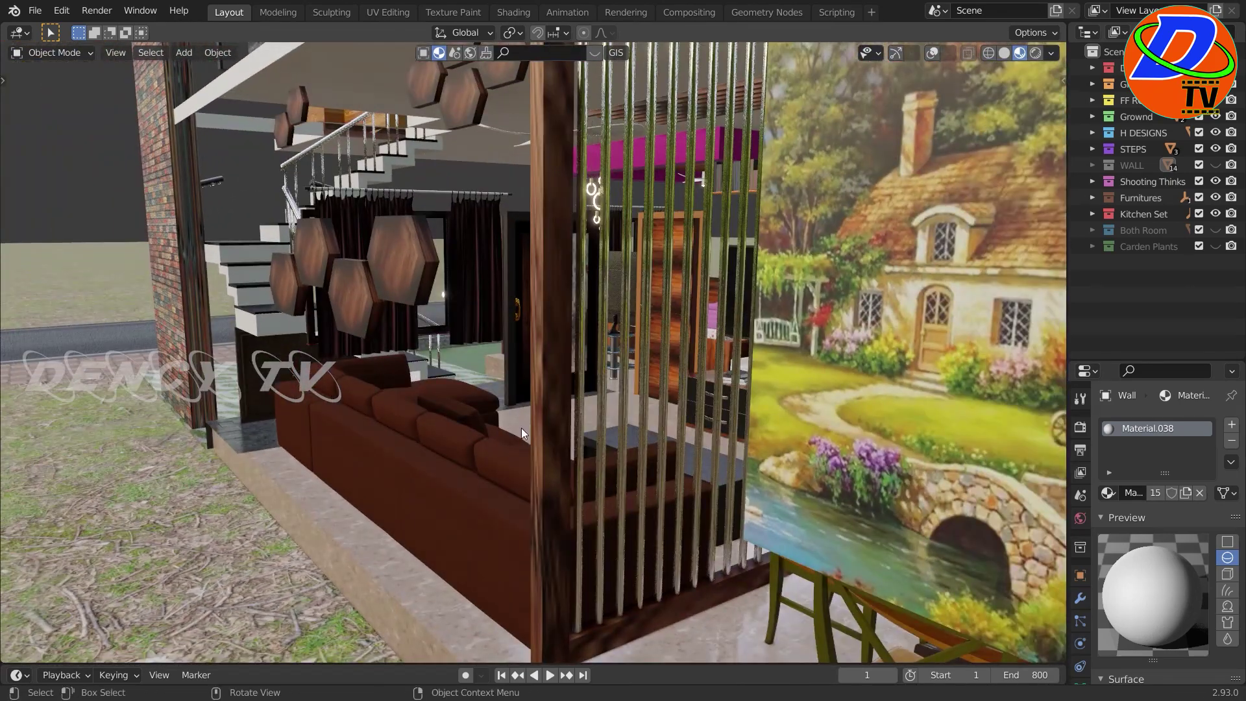
mouse_move(458, 298)
middle_mouse_down()
mouse_move(333, 297)
mouse_move(387, 342)
mouse_move(806, 402)
mouse_move(848, 381)
mouse_move(719, 372)
mouse_move(706, 343)
mouse_move(716, 334)
mouse_move(715, 348)
mouse_move(715, 330)
mouse_move(725, 350)
mouse_move(700, 418)
mouse_move(738, 493)
middle_mouse_up()
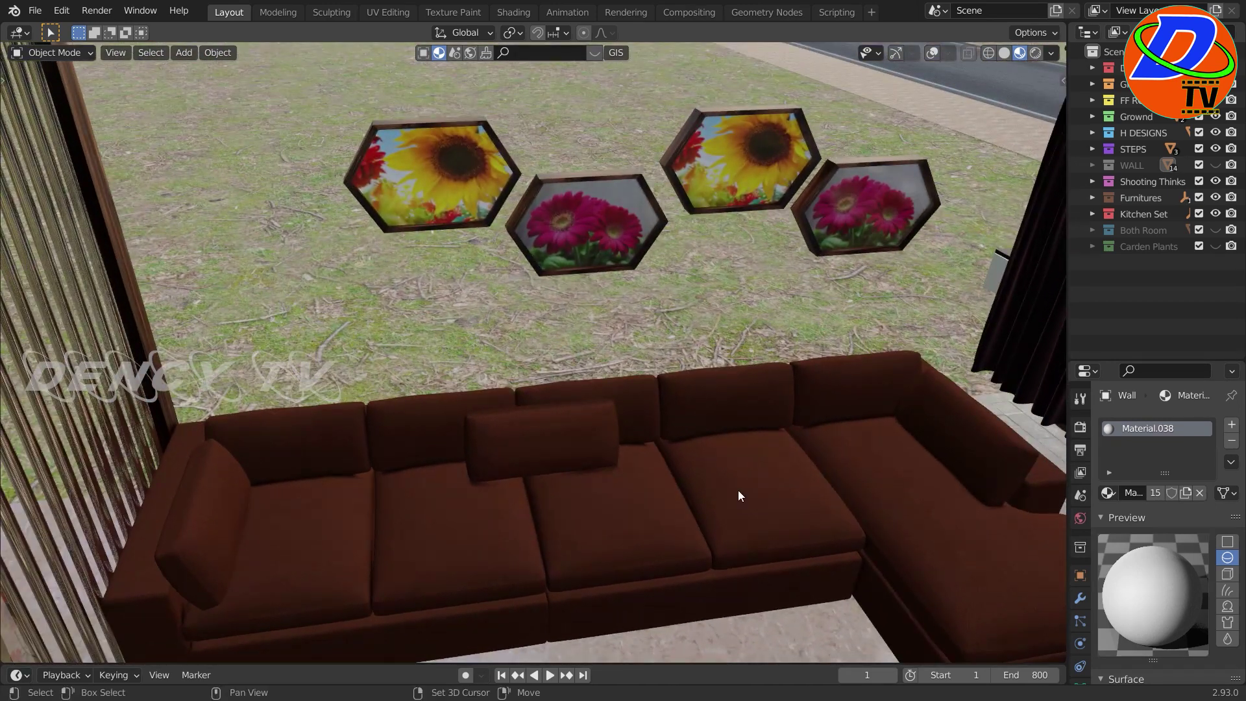
Step: Zoom around the sofa for a frontal view, then turn toward the glass divider
scroll(710, 350, "down", 2)
scroll(686, 387, "up", 3)
scroll(688, 389, "up", 3)
middle_click_drag(686, 388, 769, 500)
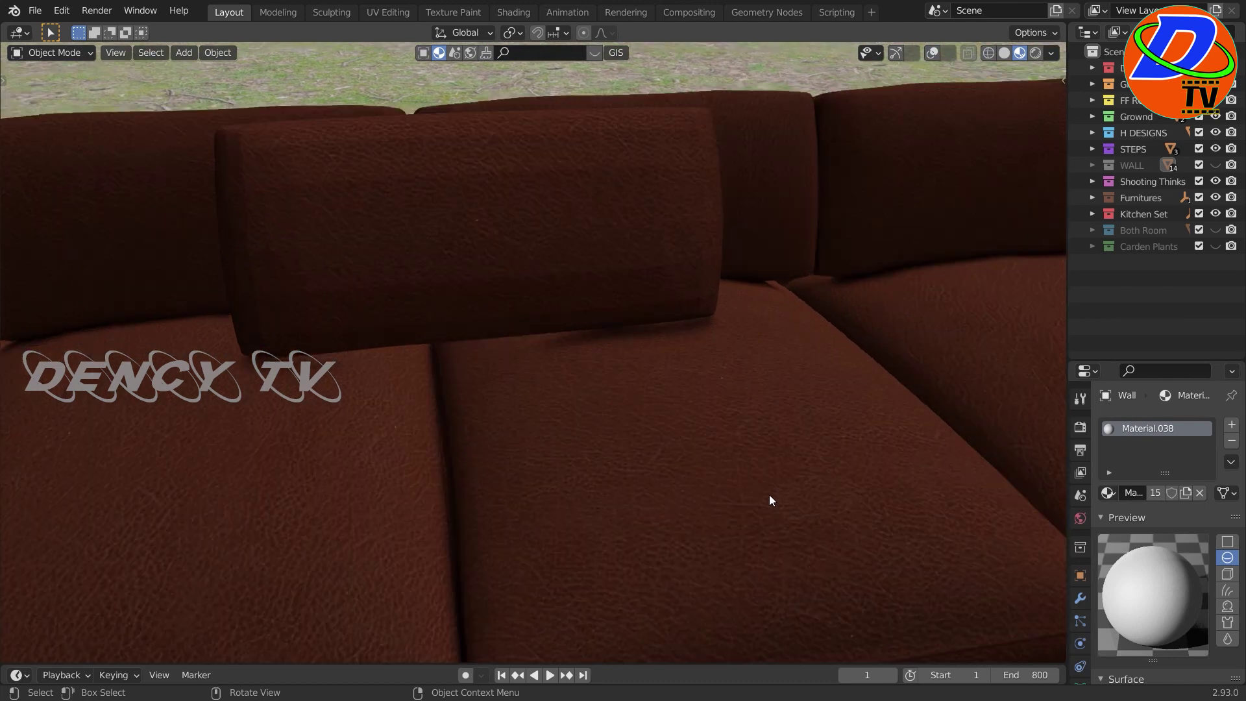
scroll(770, 500, "up", 2)
scroll(769, 499, "down", 4)
scroll(769, 500, "down", 4)
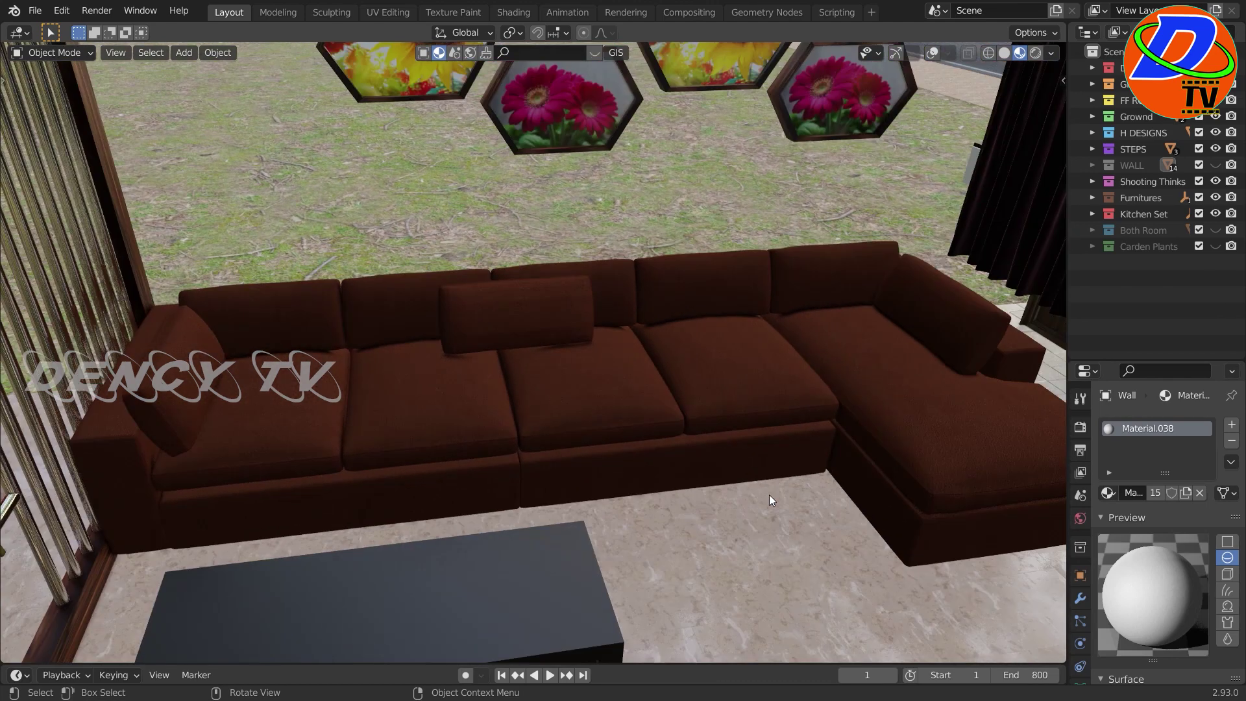
scroll(769, 499, "up", 5)
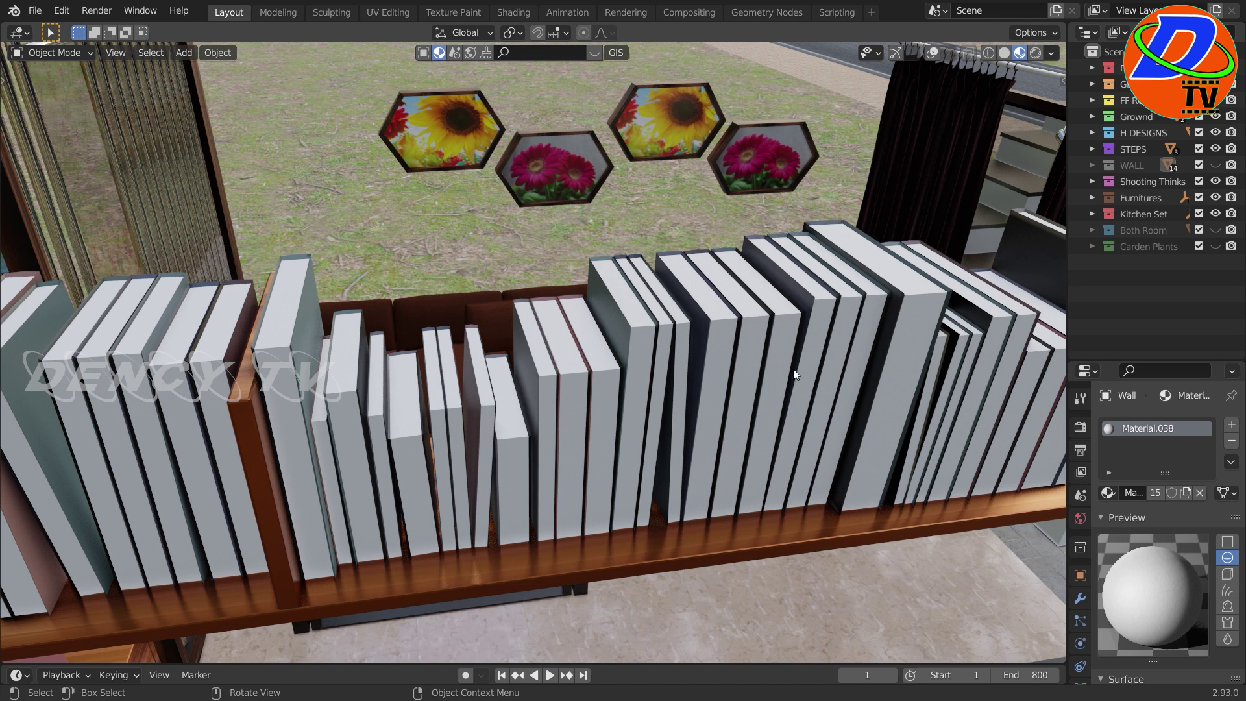
scroll(806, 440, "down", 3)
scroll(723, 434, "down", 3)
scroll(839, 412, "up", 6)
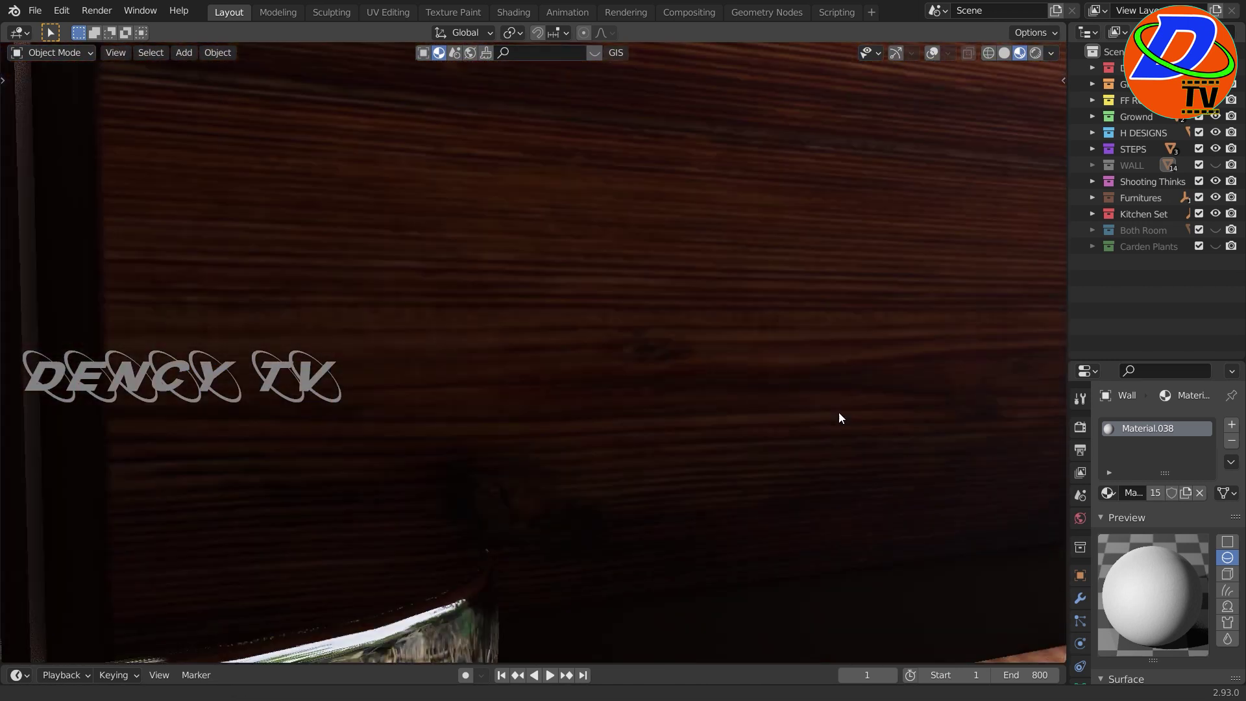
scroll(839, 412, "down", 2)
scroll(746, 442, "down", 3)
scroll(706, 473, "up", 1)
scroll(709, 477, "up", 2)
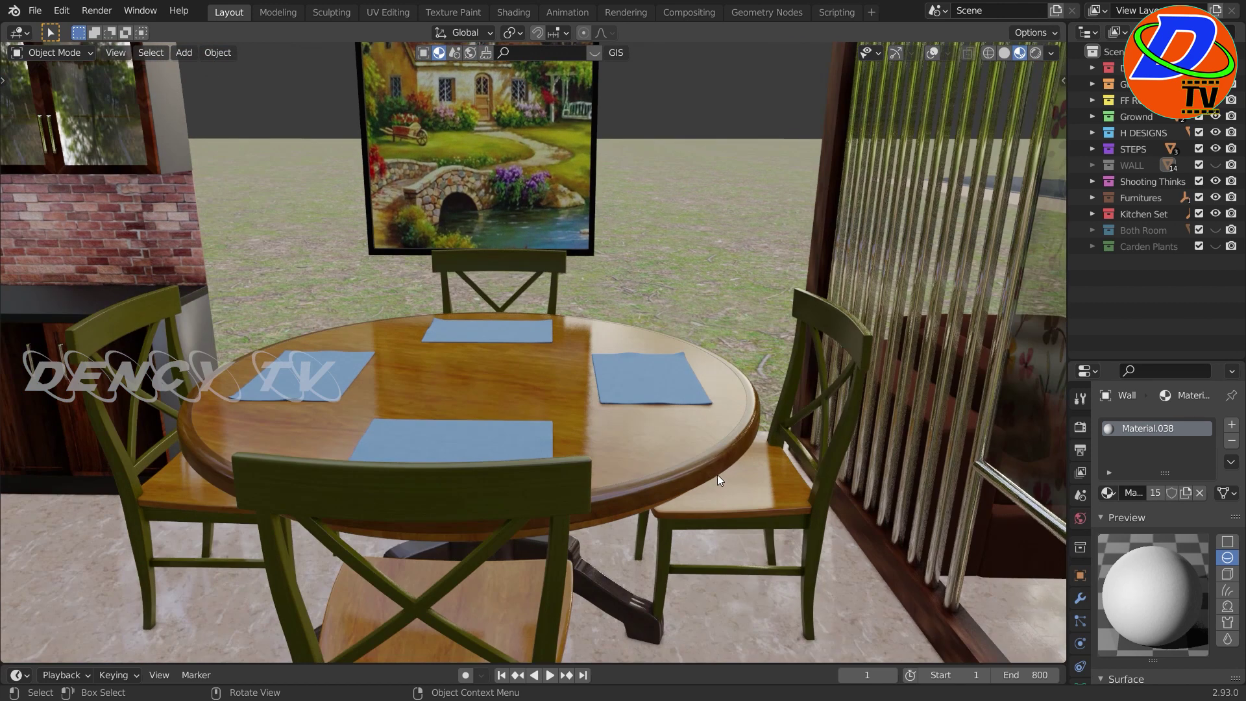
mouse_move(992, 447)
middle_mouse_down()
mouse_move(926, 400)
mouse_move(954, 364)
mouse_move(779, 347)
mouse_move(697, 418)
middle_mouse_up()
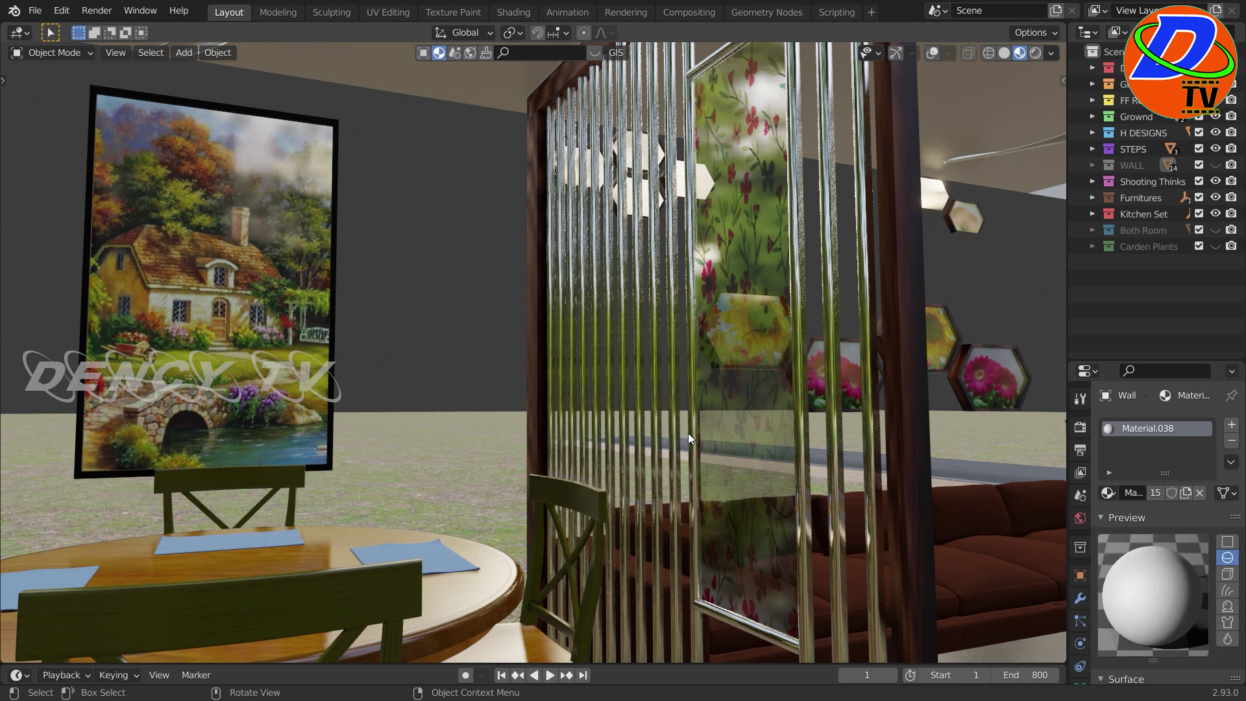
Step: Inspect the dining table, chairs and painting from lower, closer angles
mouse_move(575, 522)
middle_mouse_down()
mouse_move(540, 561)
mouse_move(578, 507)
mouse_move(792, 444)
mouse_move(604, 503)
mouse_move(746, 453)
middle_mouse_up()
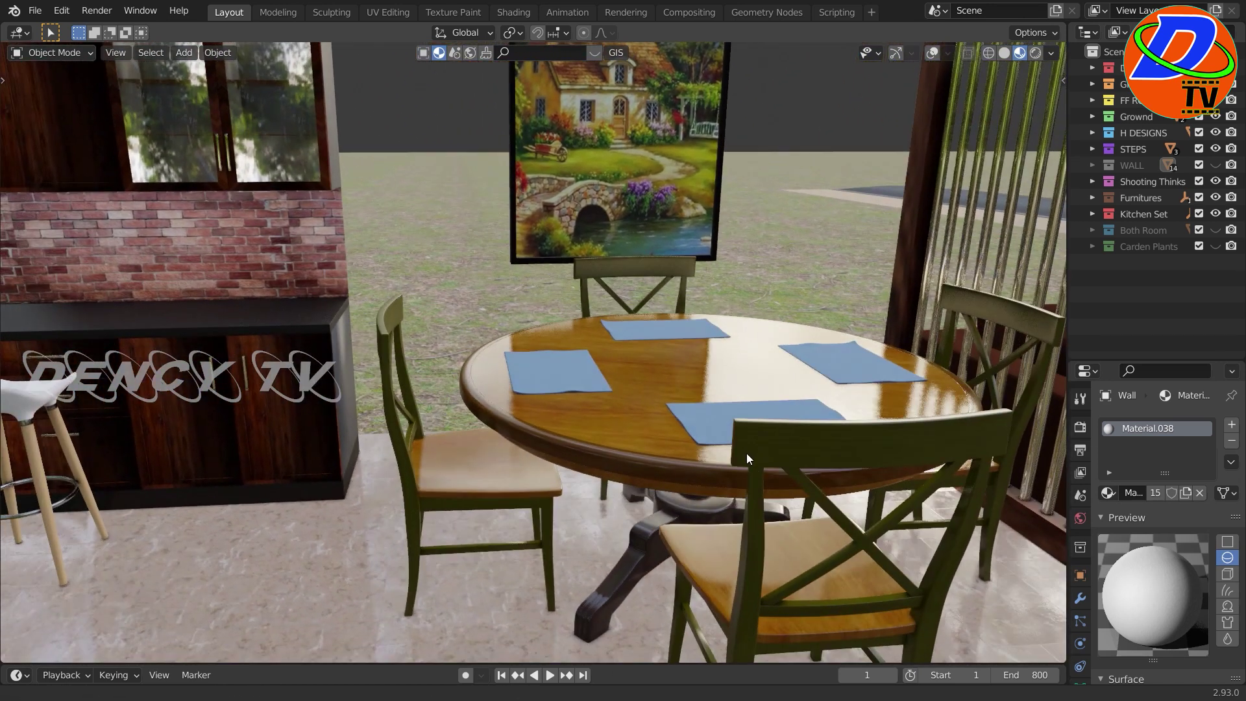
middle_click_drag(719, 508, 789, 511)
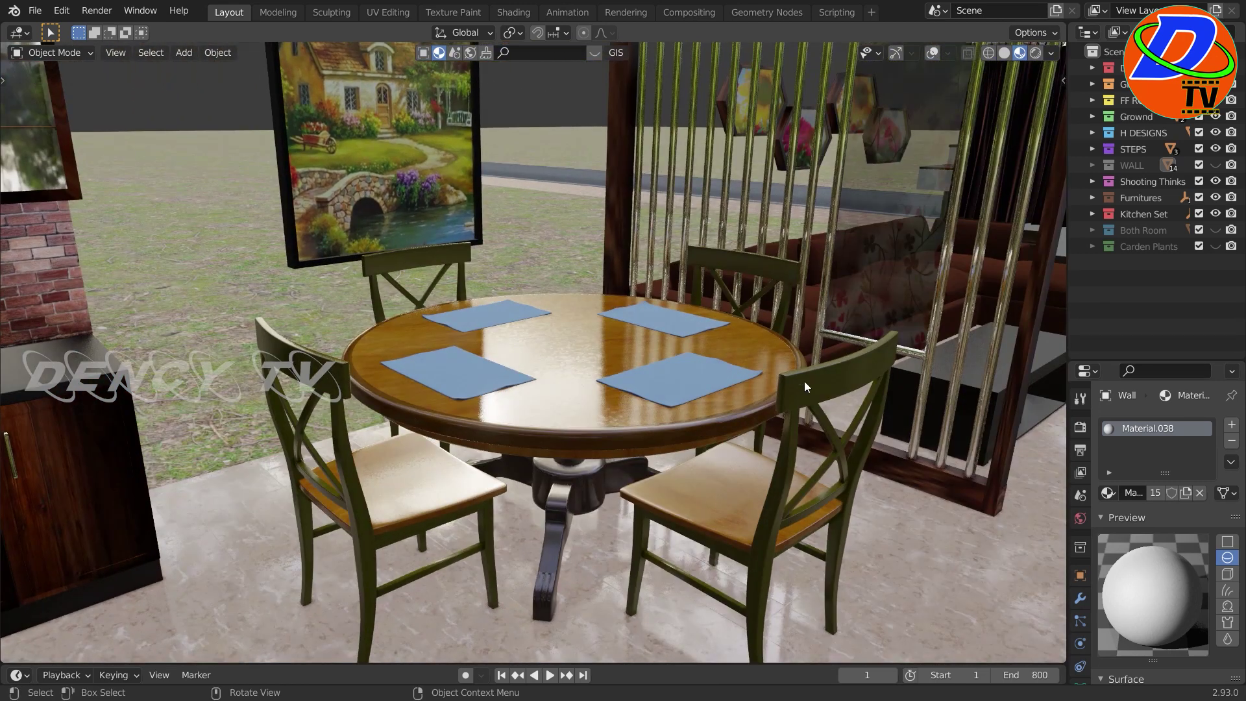
mouse_move(511, 262)
middle_mouse_down()
mouse_move(658, 355)
mouse_move(858, 410)
middle_mouse_up()
mouse_move(590, 409)
middle_mouse_down()
mouse_move(702, 482)
mouse_move(467, 484)
mouse_move(497, 478)
mouse_move(584, 540)
mouse_move(623, 463)
mouse_move(488, 470)
middle_mouse_up()
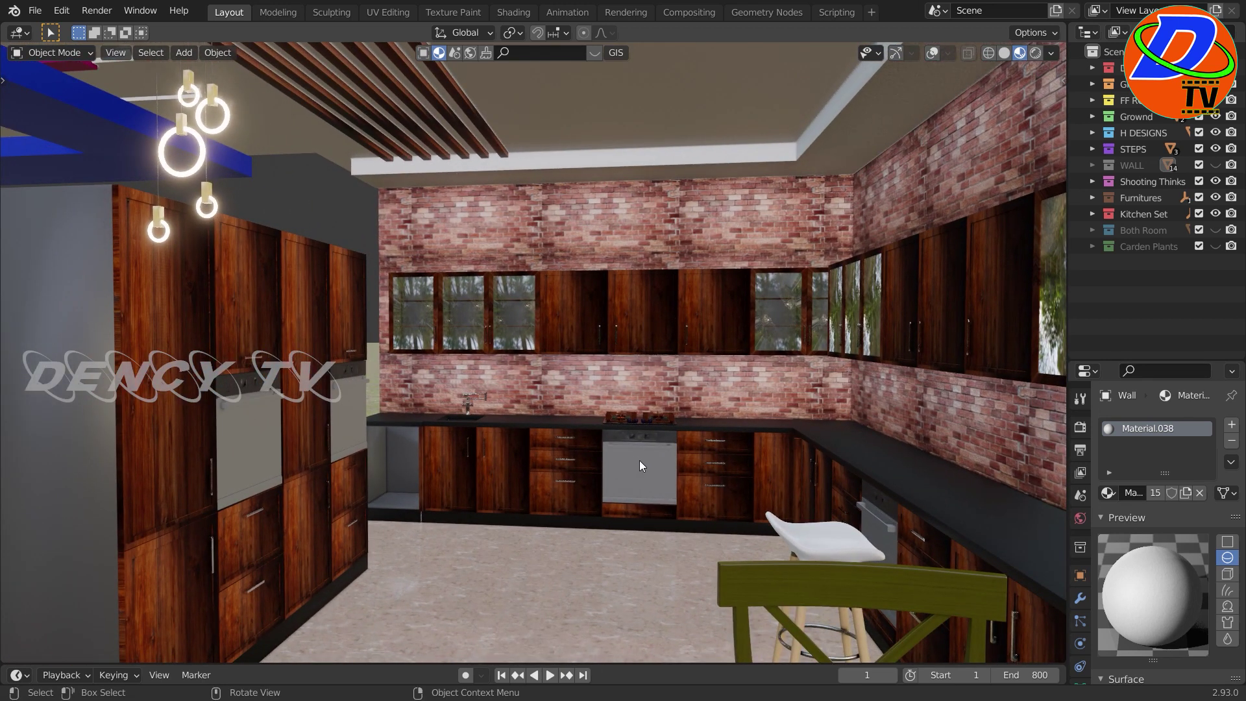
Step: View the kitchen cabinets, ceiling band and pendant lights, then make object G active
mouse_move(640, 461)
middle_mouse_down()
mouse_move(552, 423)
mouse_move(545, 443)
mouse_move(597, 320)
mouse_move(536, 268)
mouse_move(529, 455)
mouse_move(824, 488)
mouse_move(685, 462)
mouse_move(704, 314)
middle_mouse_up()
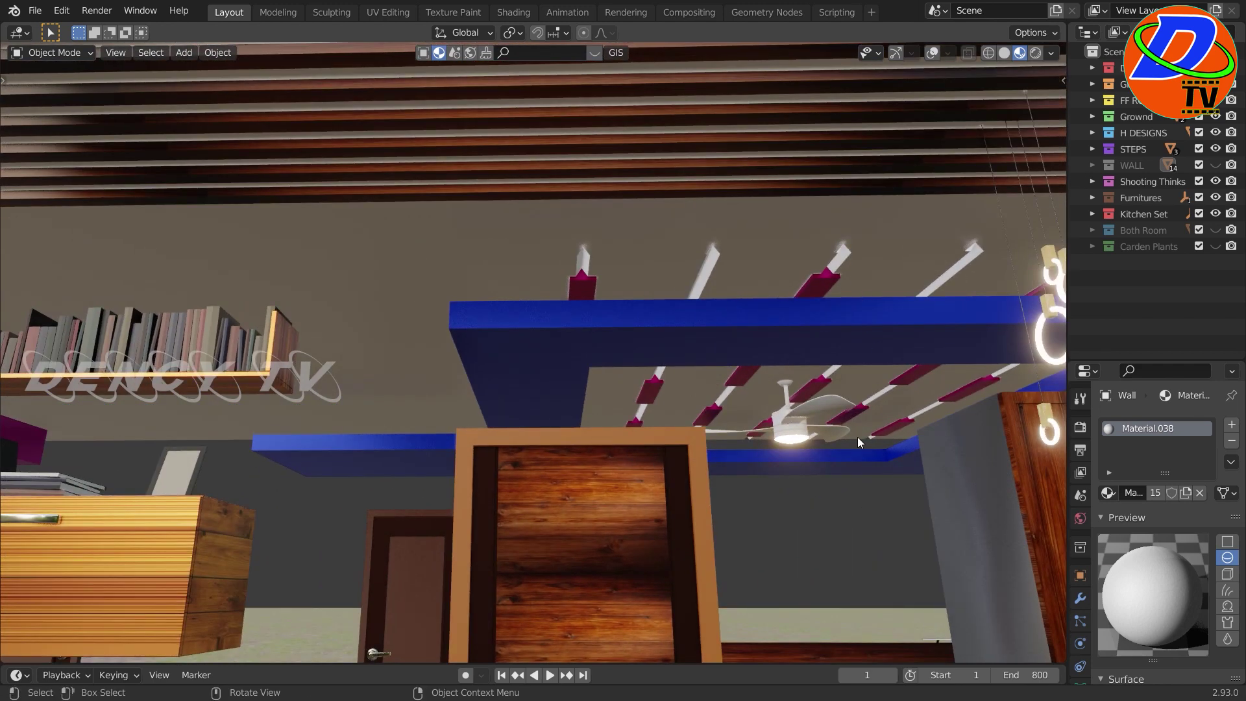
middle_click_drag(863, 501, 857, 532)
mouse_move(815, 371)
middle_mouse_down()
mouse_move(735, 482)
mouse_move(750, 422)
mouse_move(535, 471)
mouse_move(872, 418)
mouse_move(695, 427)
mouse_move(515, 489)
mouse_move(765, 566)
middle_mouse_up()
middle_click_drag(707, 500, 519, 304)
left_click(573, 351)
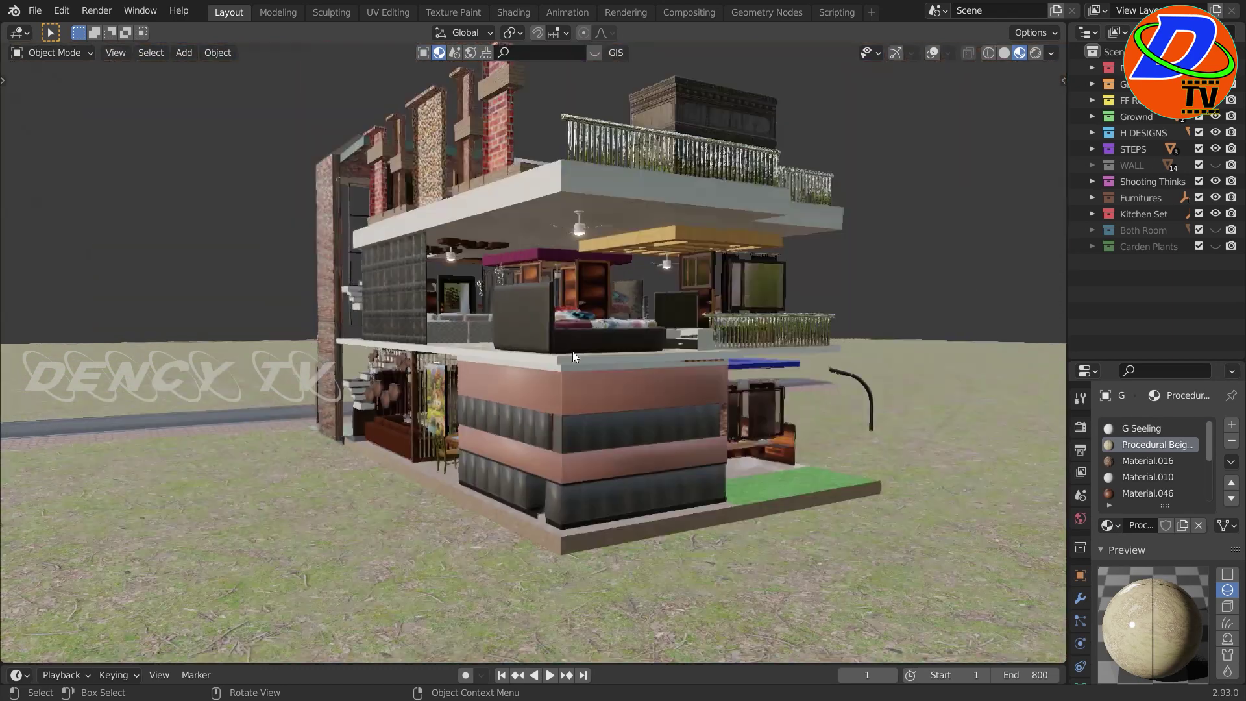
Step: Select the ceiling fan and view it up close to inspect its materials
scroll(530, 383, "up", 2)
scroll(537, 370, "up", 2)
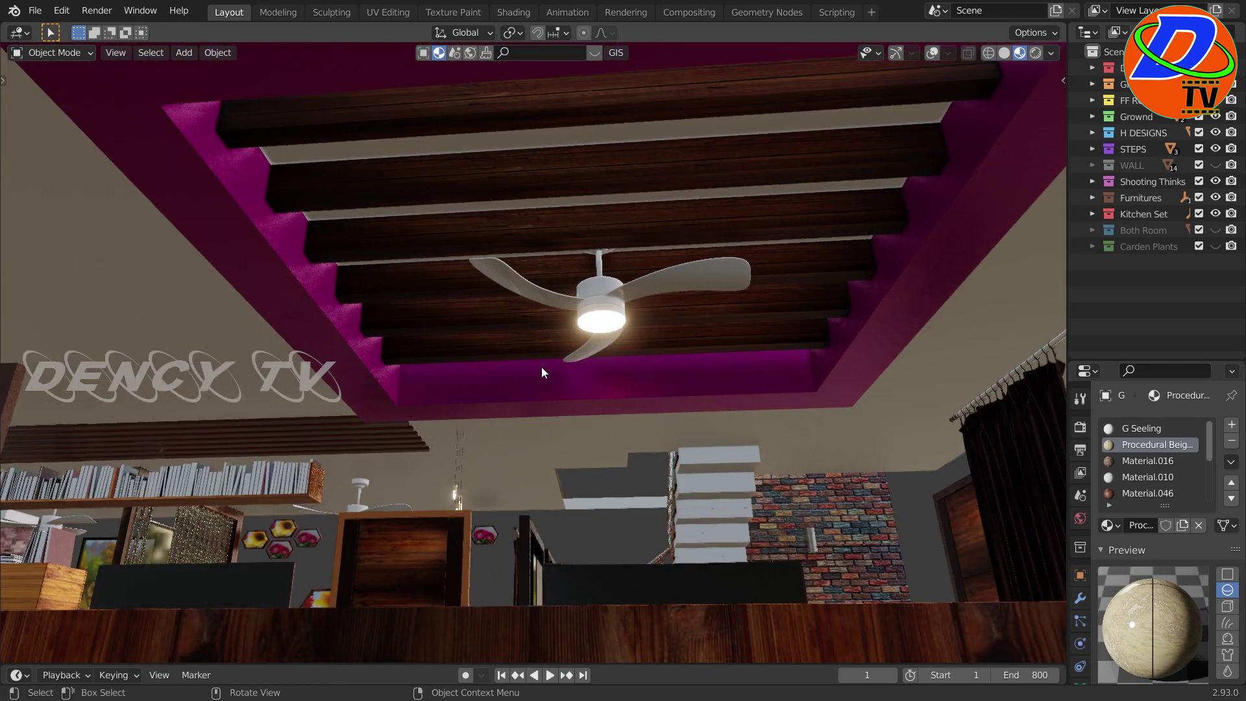
left_click(566, 353)
mouse_move(565, 354)
middle_mouse_down()
mouse_move(390, 456)
mouse_move(437, 517)
mouse_move(452, 439)
mouse_move(629, 475)
mouse_move(597, 385)
mouse_move(612, 375)
mouse_move(474, 402)
mouse_move(1019, 475)
mouse_move(135, 309)
middle_mouse_up()
scroll(391, 460, "down", 3)
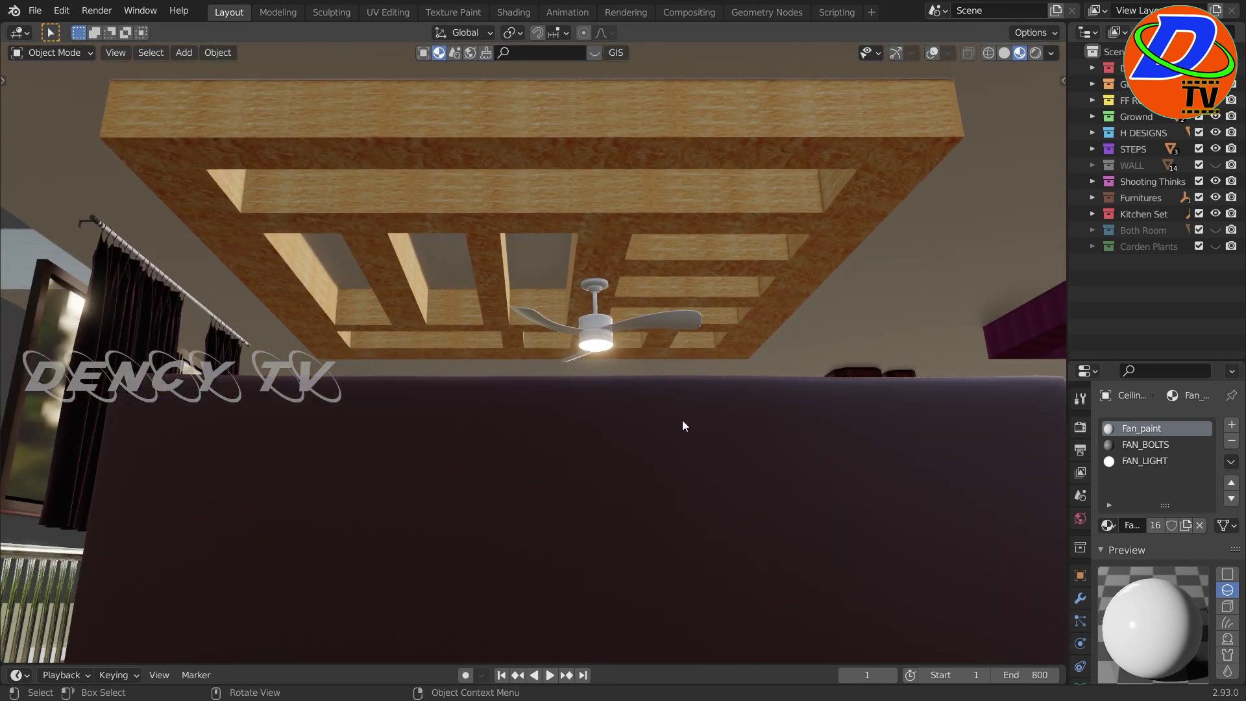
mouse_move(683, 425)
middle_mouse_down()
mouse_move(698, 353)
mouse_move(590, 442)
mouse_move(611, 491)
mouse_move(523, 483)
mouse_move(587, 471)
mouse_move(652, 479)
middle_mouse_up()
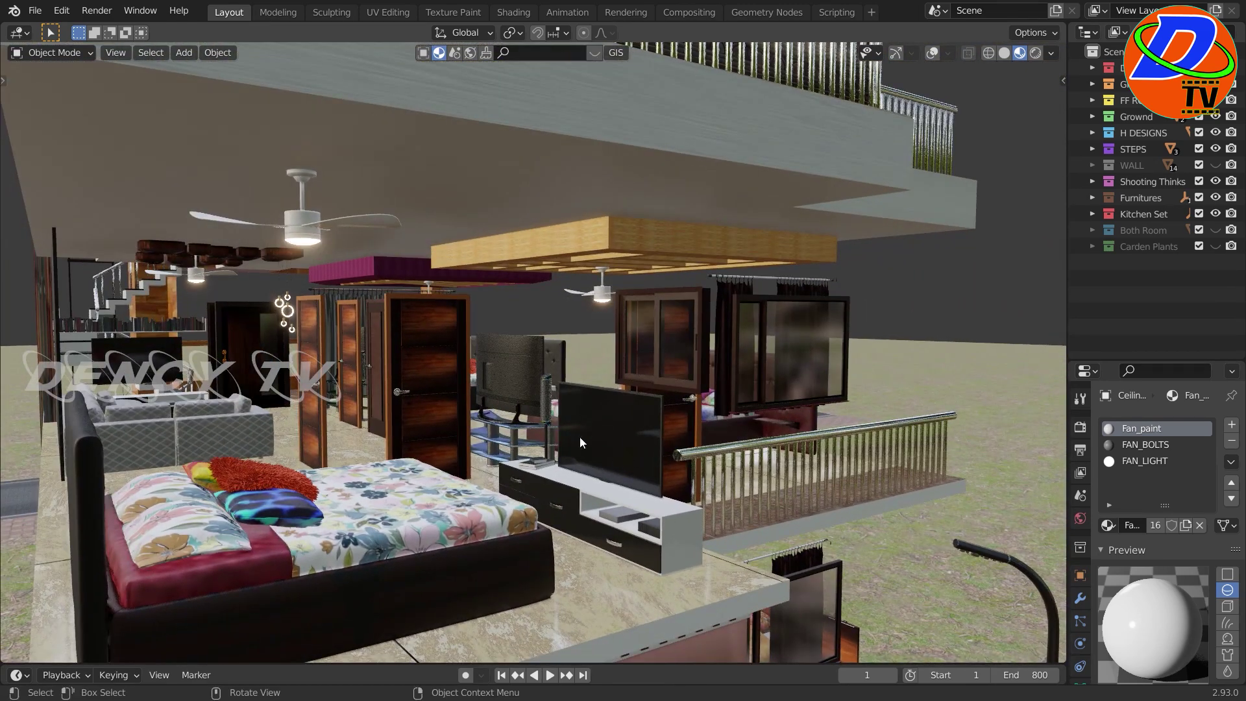
Step: Pull back and orbit through the bedroom around the TV unit, doors and floral bed
middle_click_drag(640, 524, 338, 533)
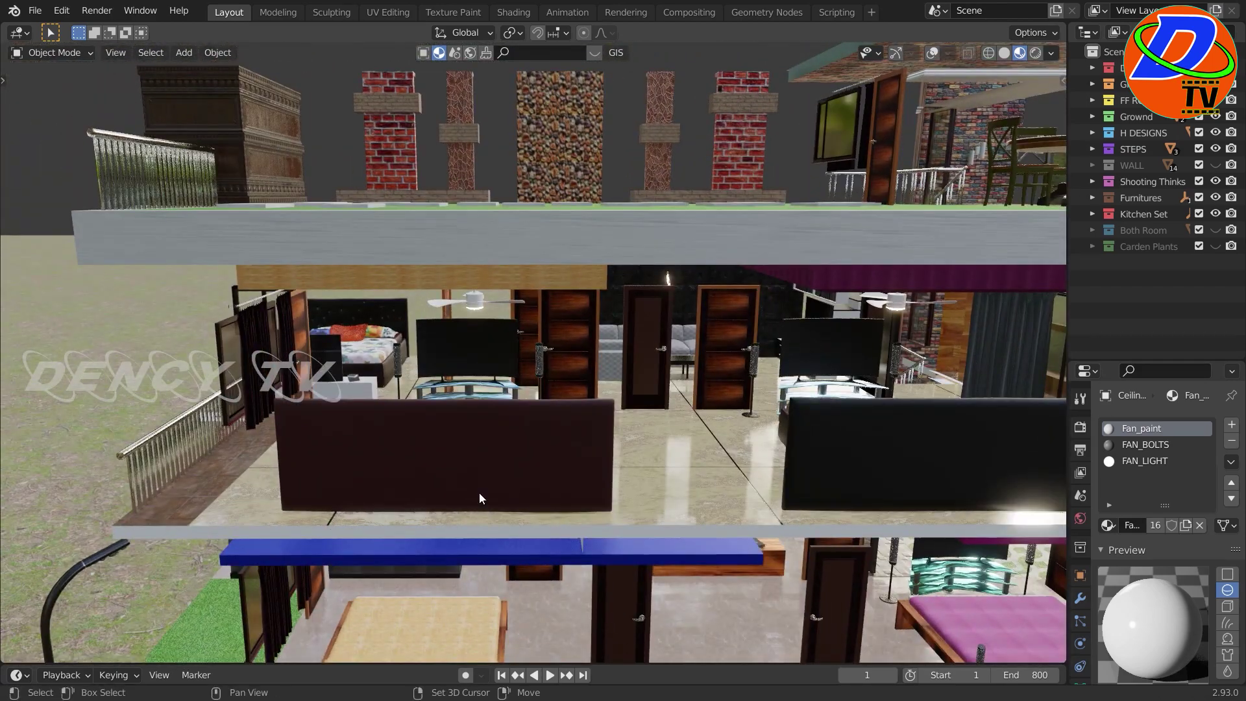
scroll(449, 475, "up", 3)
scroll(417, 429, "up", 4)
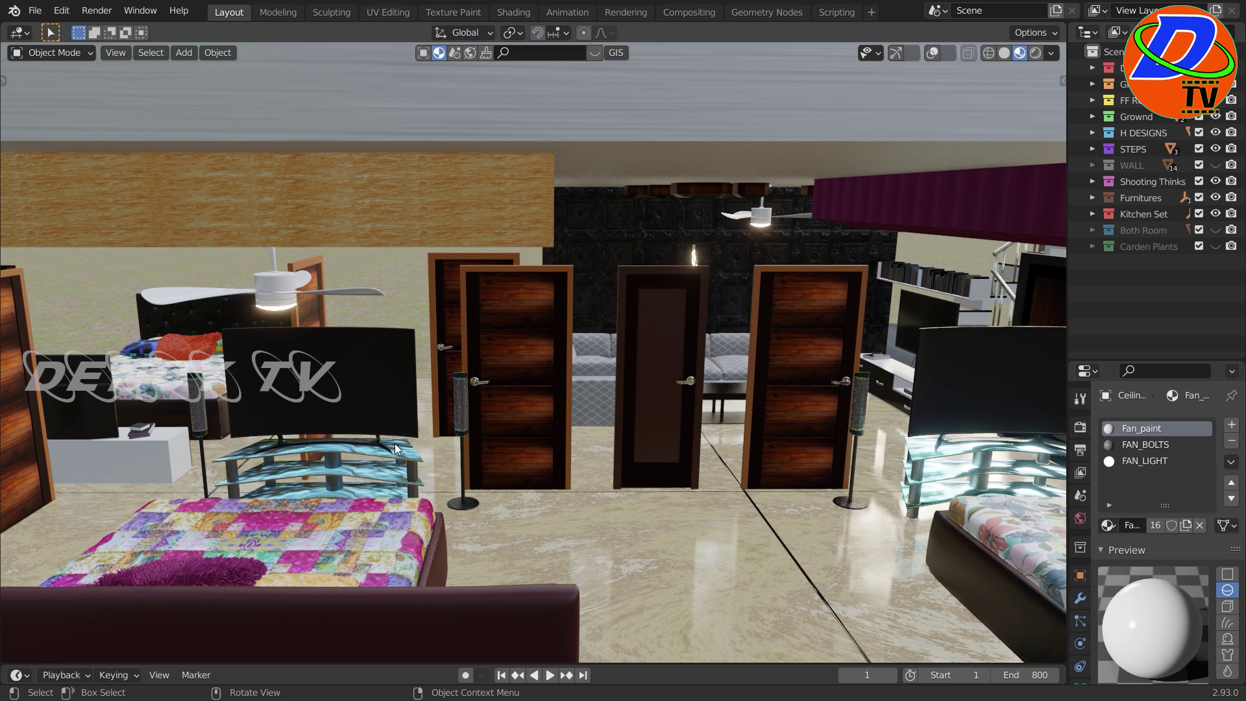
mouse_move(397, 448)
middle_mouse_down("shift")
mouse_move(193, 430)
mouse_move(279, 386)
middle_mouse_up("shift")
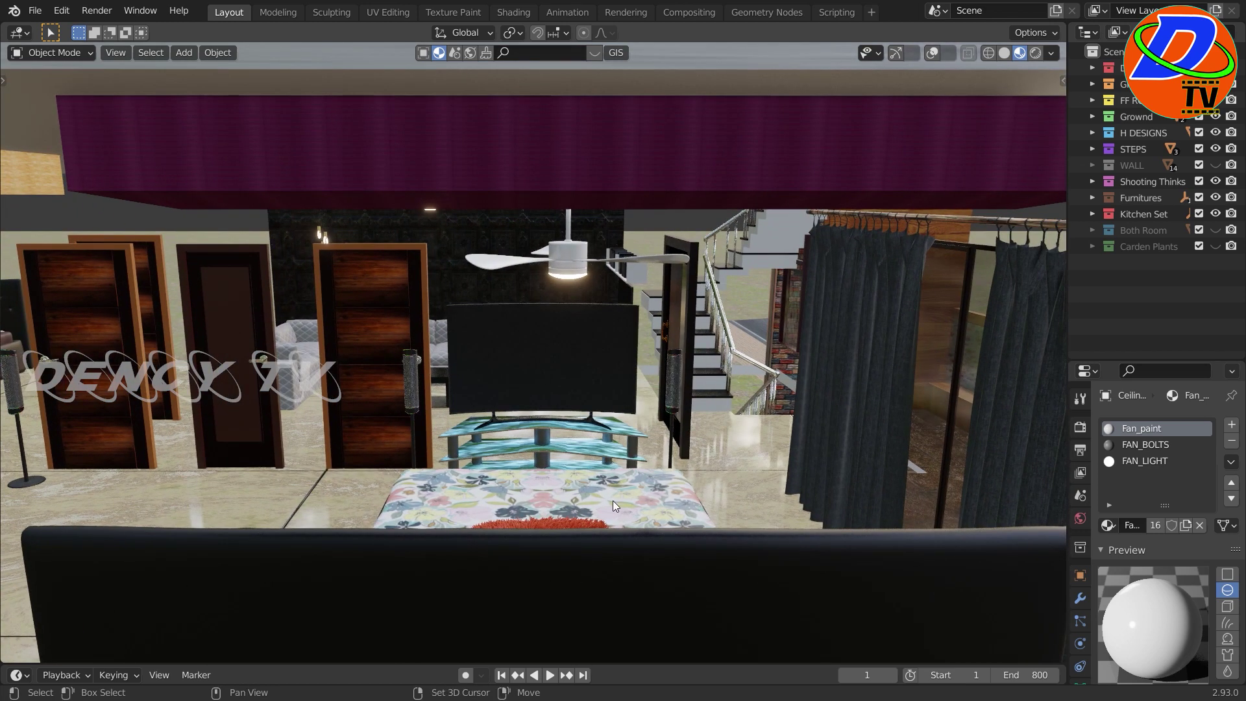
scroll(649, 513, "down", 4)
mouse_move(691, 527)
middle_mouse_down()
mouse_move(649, 222)
mouse_move(761, 391)
middle_mouse_up()
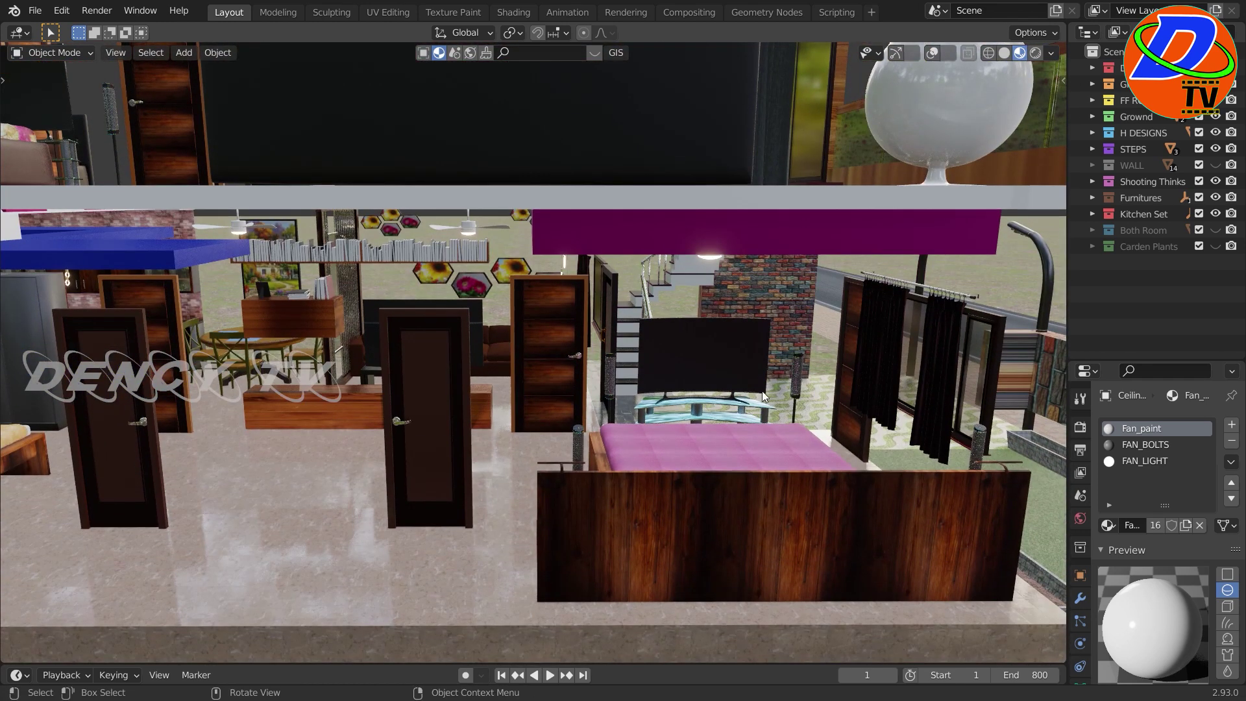
mouse_move(347, 414)
middle_mouse_down()
mouse_move(543, 409)
mouse_move(635, 388)
mouse_move(719, 488)
middle_mouse_up()
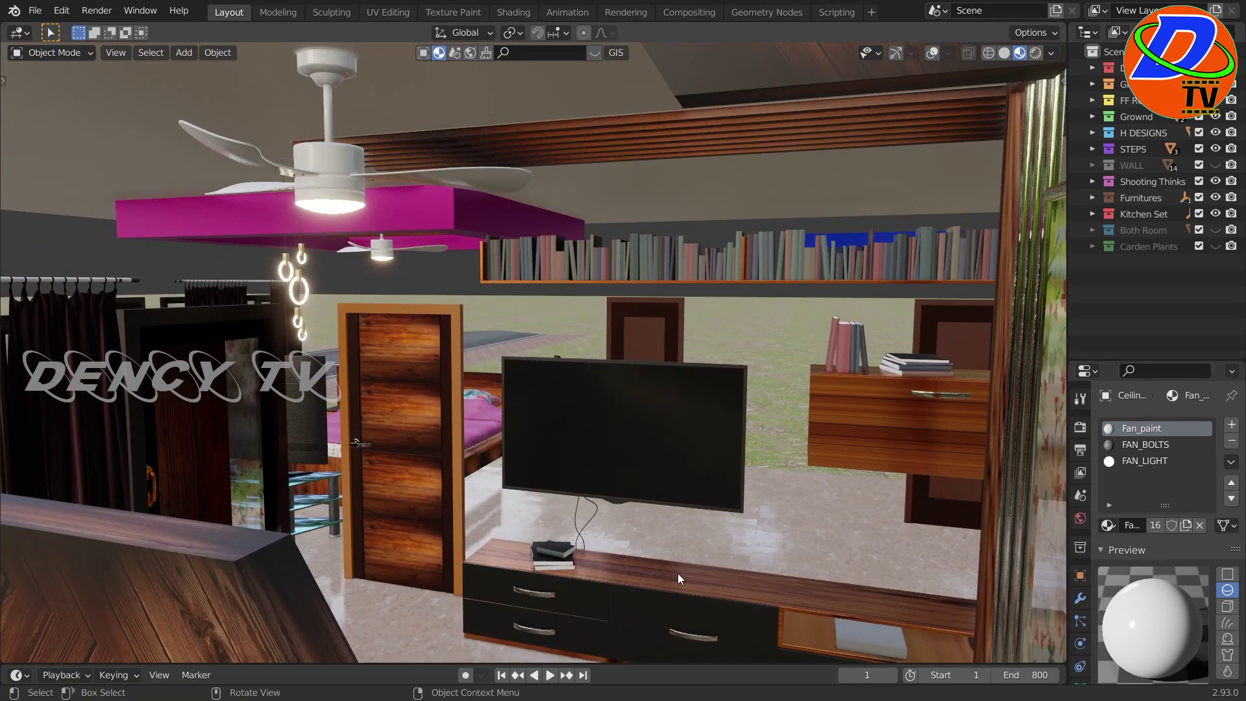
mouse_move(776, 604)
middle_mouse_down()
mouse_move(741, 549)
mouse_move(656, 528)
middle_mouse_up()
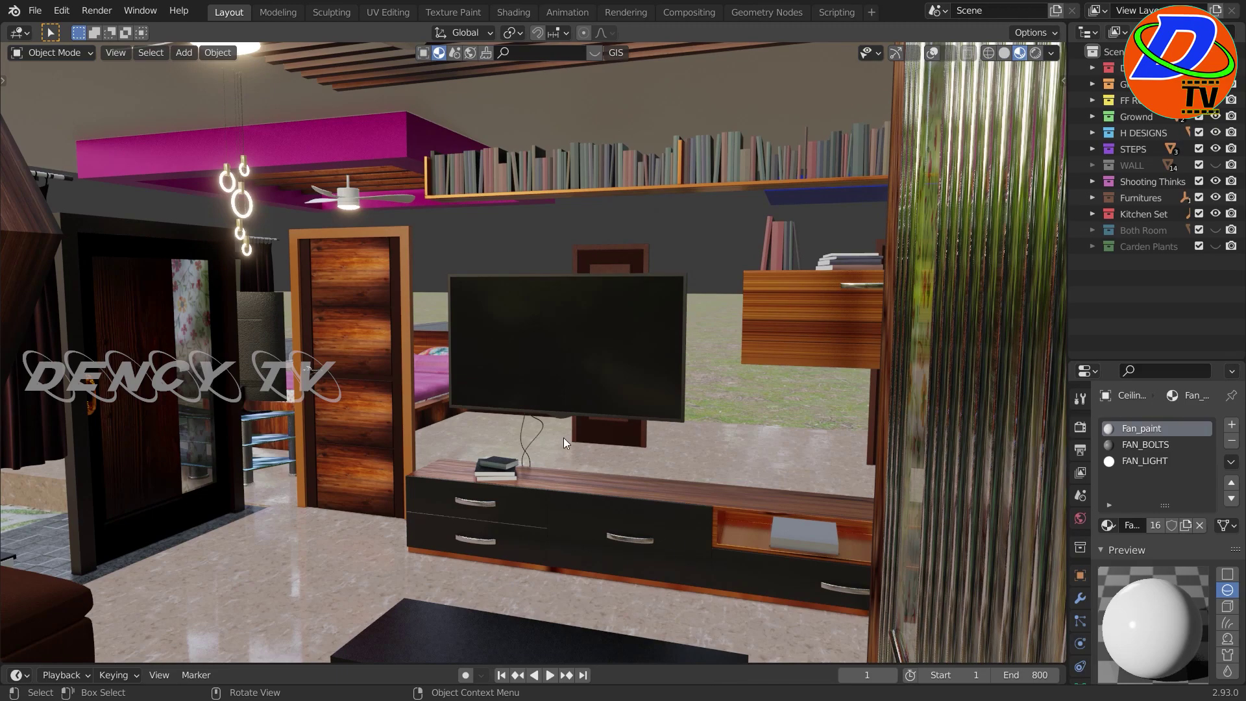
mouse_move(564, 437)
middle_mouse_down()
mouse_move(522, 384)
mouse_move(527, 511)
mouse_move(328, 455)
mouse_move(422, 444)
mouse_move(521, 457)
mouse_move(452, 458)
mouse_move(294, 405)
mouse_move(459, 416)
mouse_move(409, 402)
mouse_move(456, 404)
mouse_move(377, 396)
mouse_move(506, 327)
mouse_move(478, 412)
middle_mouse_up()
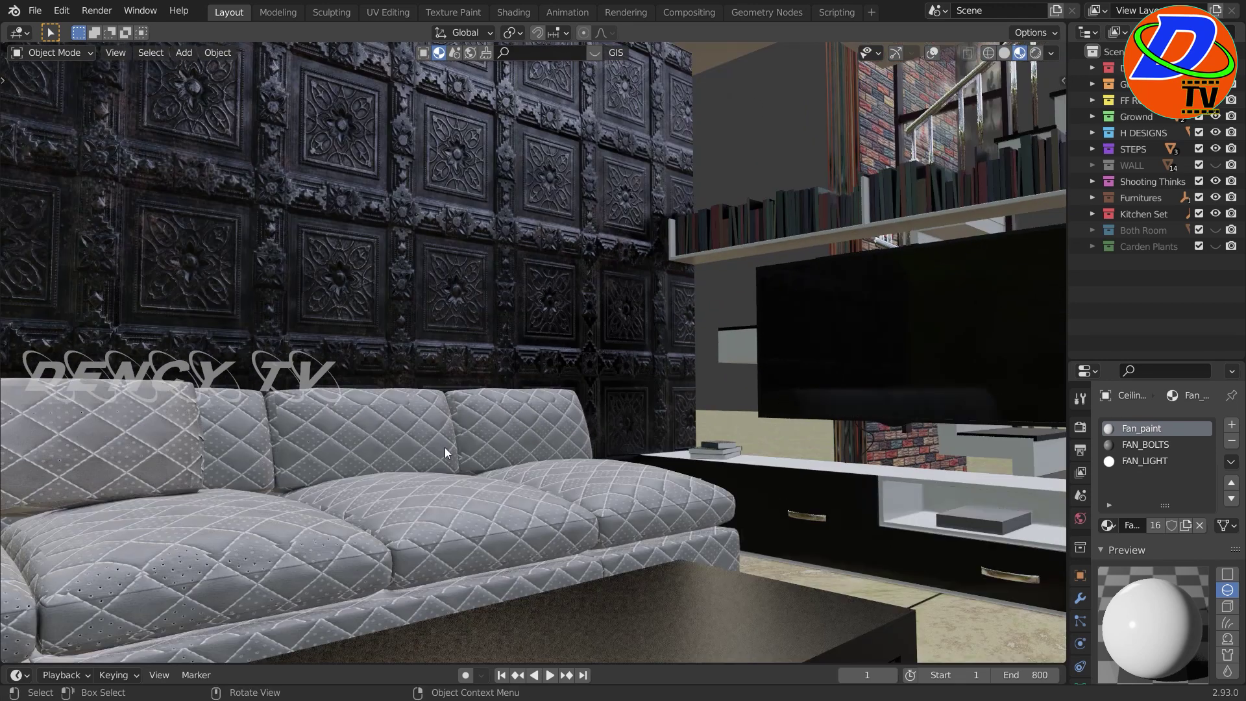
Step: Swing to the sofa and ceiling fan, then pan toward the wooden ceiling and lamps
scroll(448, 442, "down", 3)
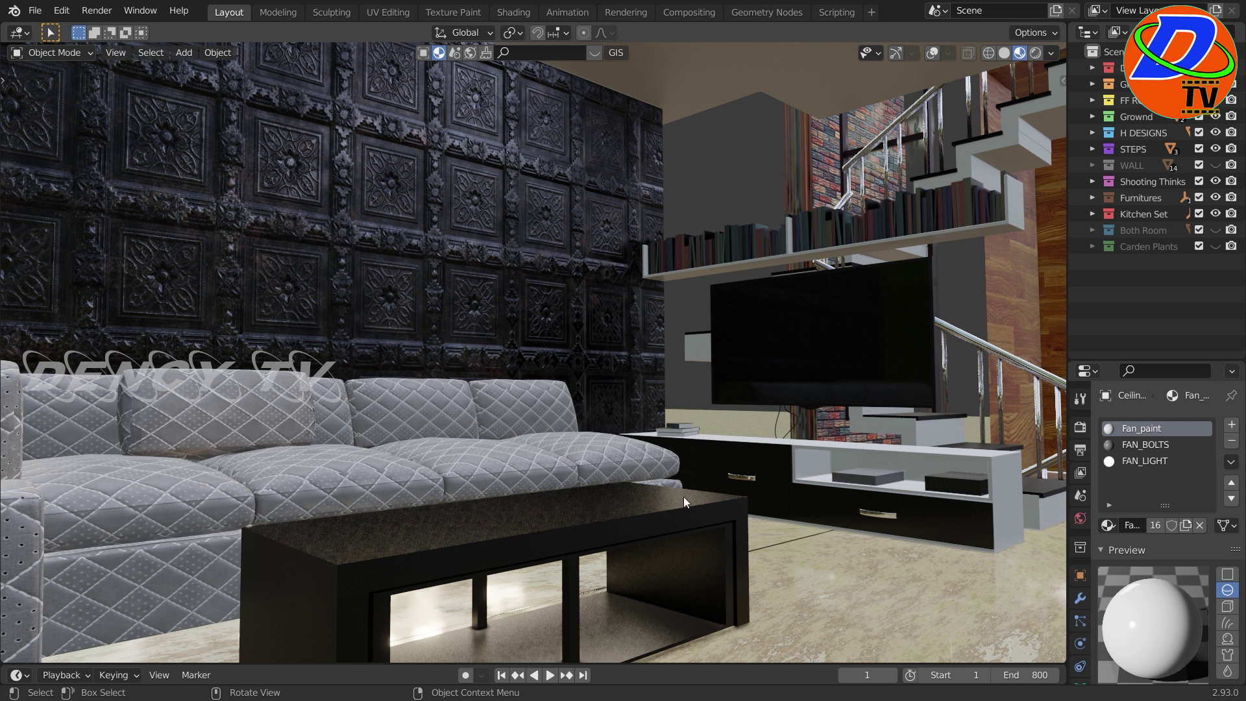
scroll(669, 502, "down", 10)
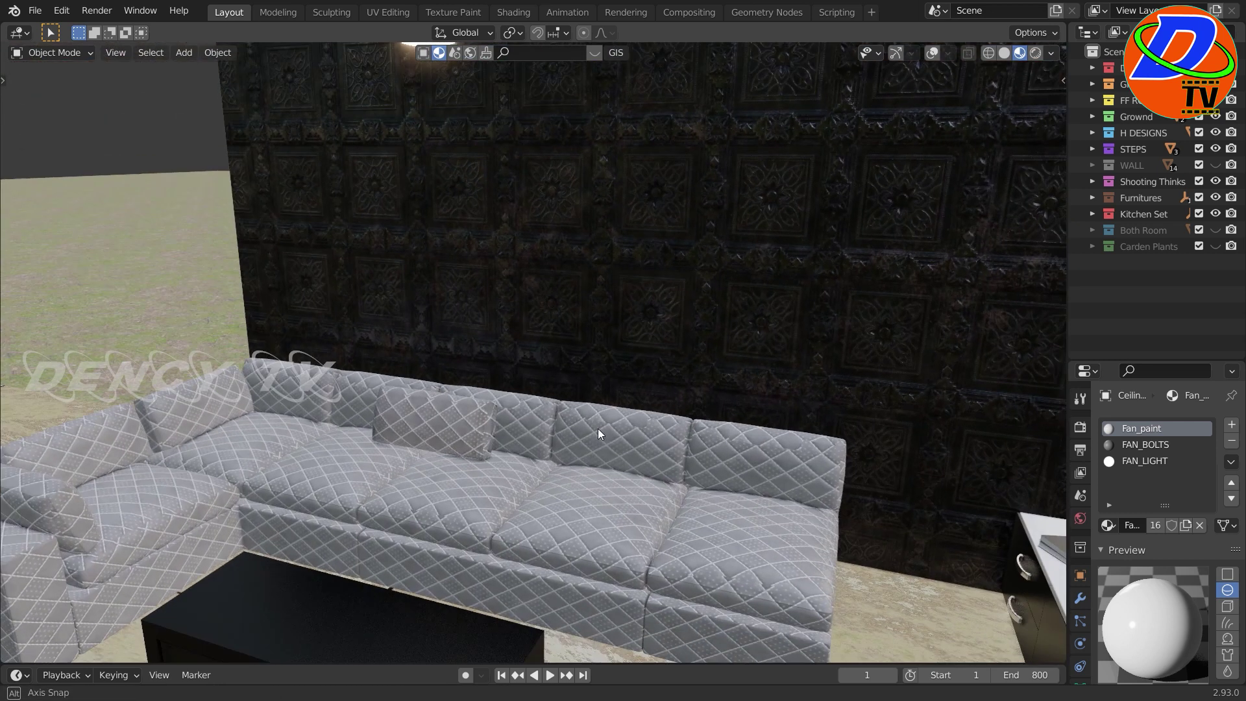
mouse_move(597, 429)
middle_mouse_down()
mouse_move(525, 314)
mouse_move(563, 261)
middle_mouse_up()
scroll(529, 332, "down", 3)
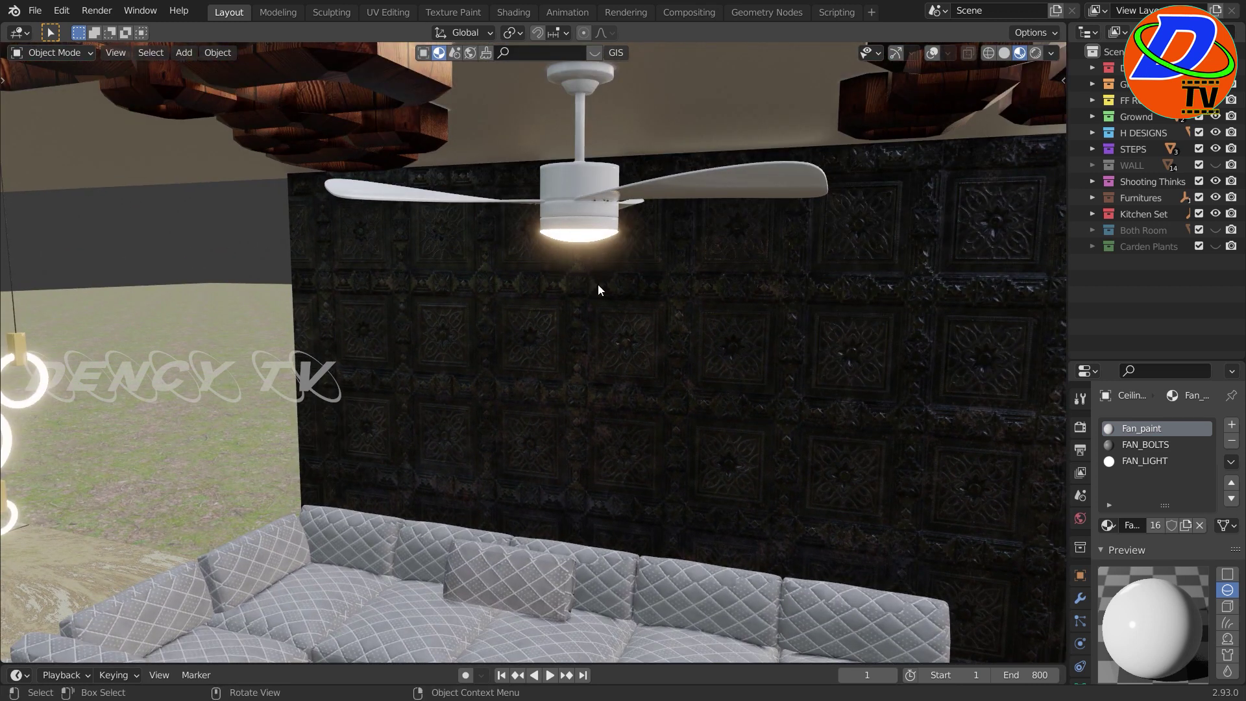
mouse_move(560, 358)
middle_mouse_down("shift")
mouse_move(425, 332)
mouse_move(482, 339)
mouse_move(451, 338)
middle_mouse_up("shift")
scroll(363, 338, "up", 2)
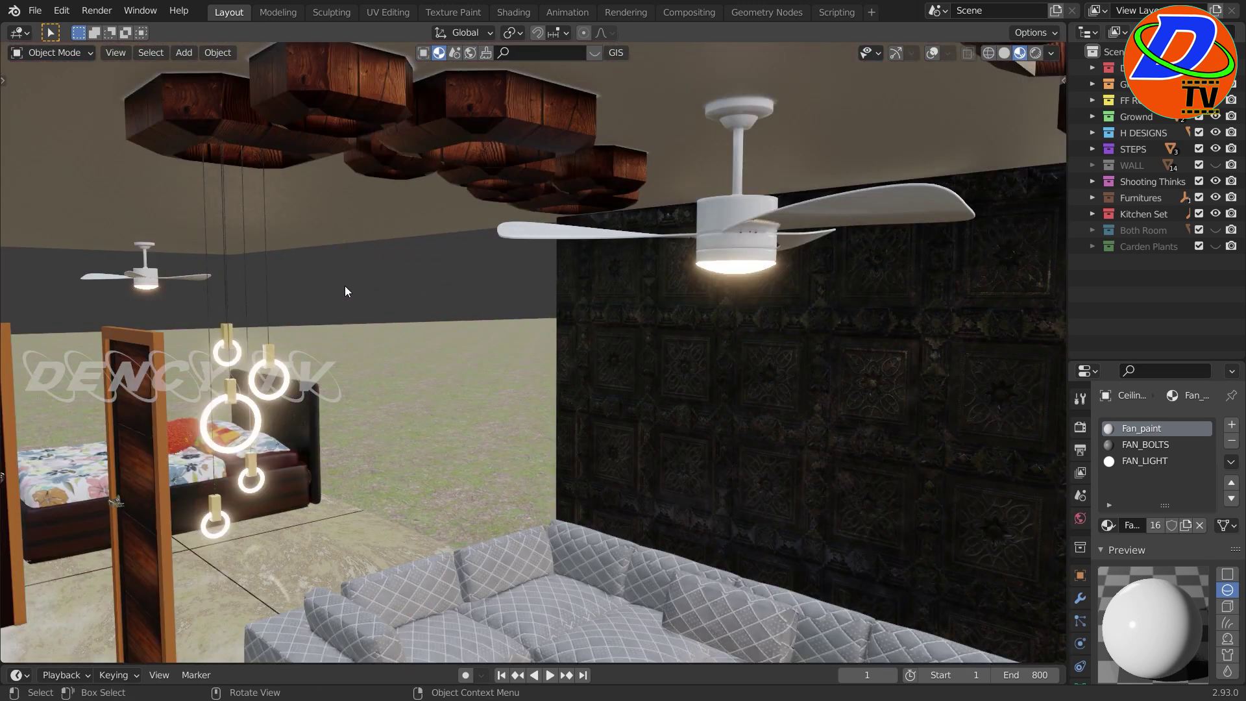
Step: Slide across the bedroom past a door and the second ceiling fan to the ring lamps
middle_click_drag(248, 490, 375, 418, "shift")
middle_click_drag(477, 341, 452, 355, "shift")
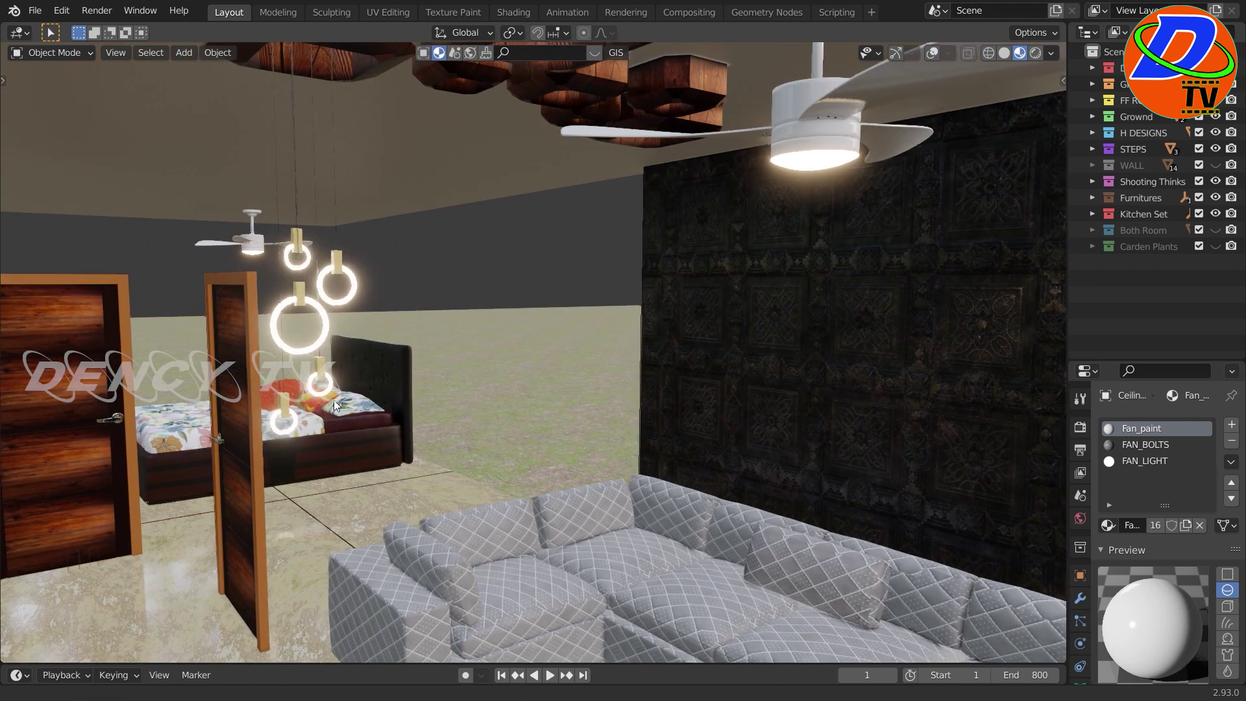
middle_click_drag(334, 400, 405, 383, "shift")
middle_click_drag(542, 416, 533, 414, "shift")
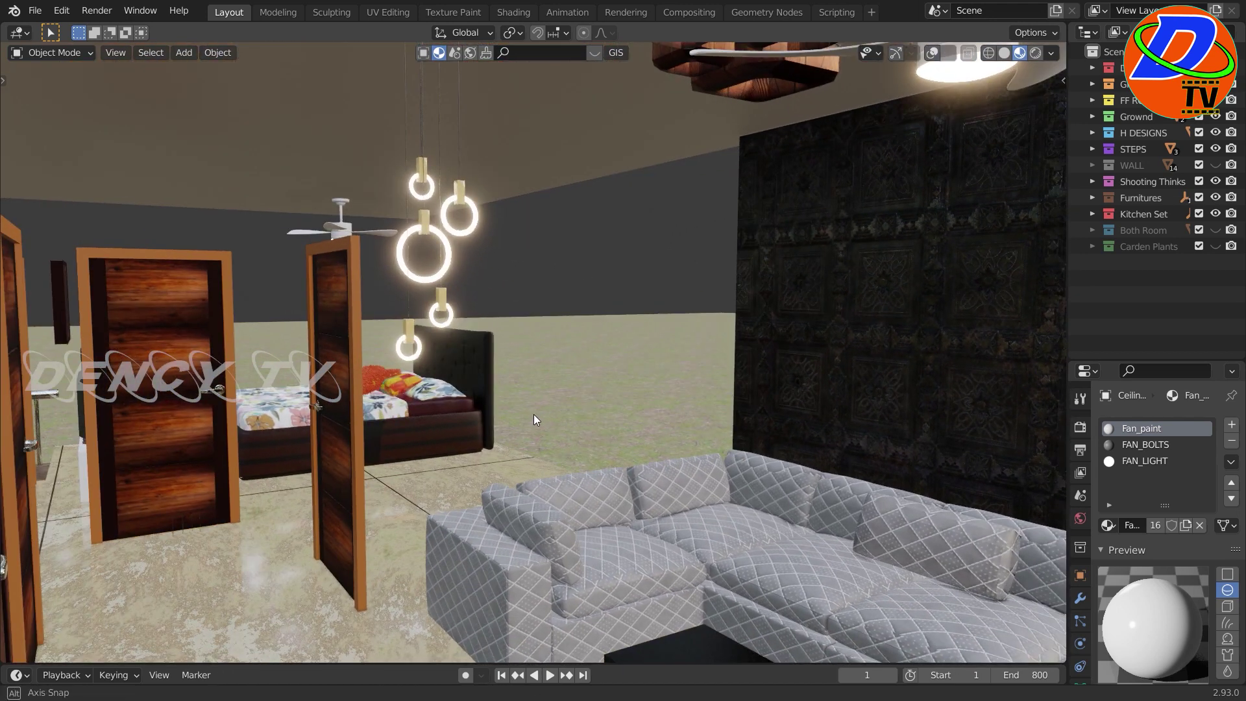
Step: Zoom out and orbit to an exterior view showing both furnished floors
scroll(509, 429, "down", 3)
scroll(507, 435, "down", 3)
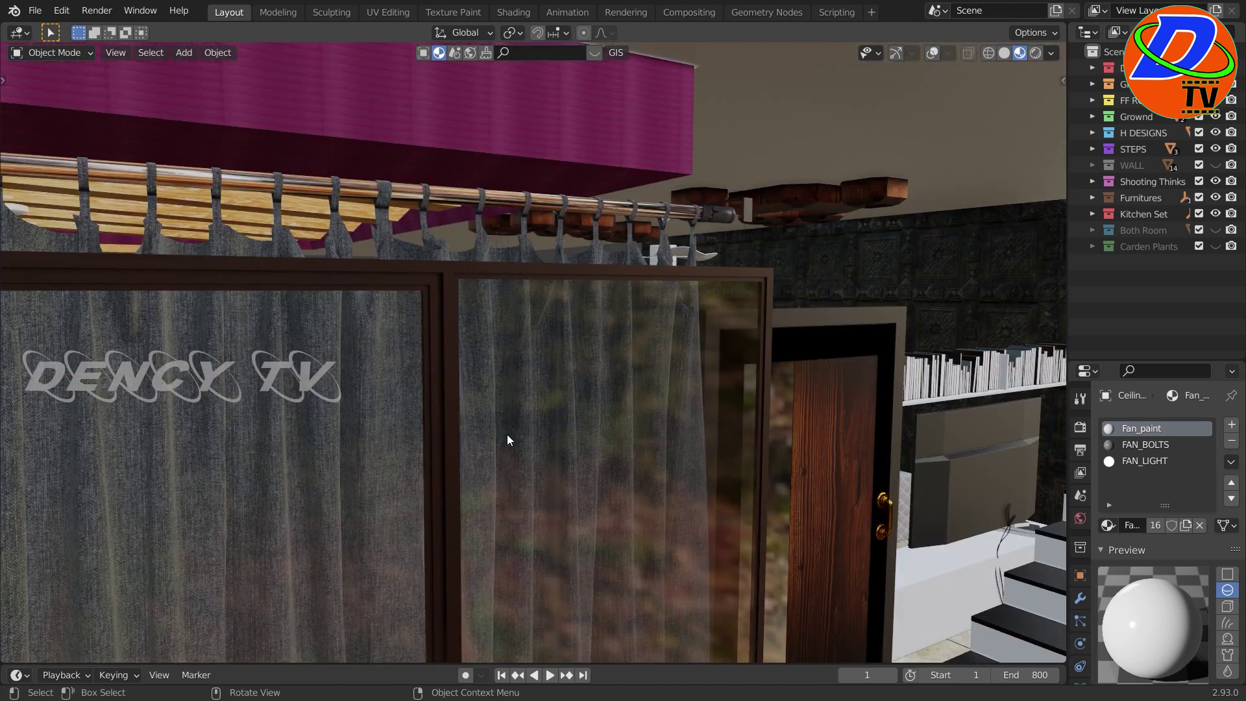
scroll(507, 435, "down", 3)
scroll(508, 435, "down", 2)
mouse_move(509, 436)
middle_mouse_down()
mouse_move(572, 456)
mouse_move(580, 380)
mouse_move(610, 424)
mouse_move(766, 431)
mouse_move(536, 408)
middle_mouse_up()
Step: Orbit past the stairs and lamp posts to a frontal view, then unhide the WALL collection
scroll(696, 393, "up", 2)
scroll(677, 419, "up", 2)
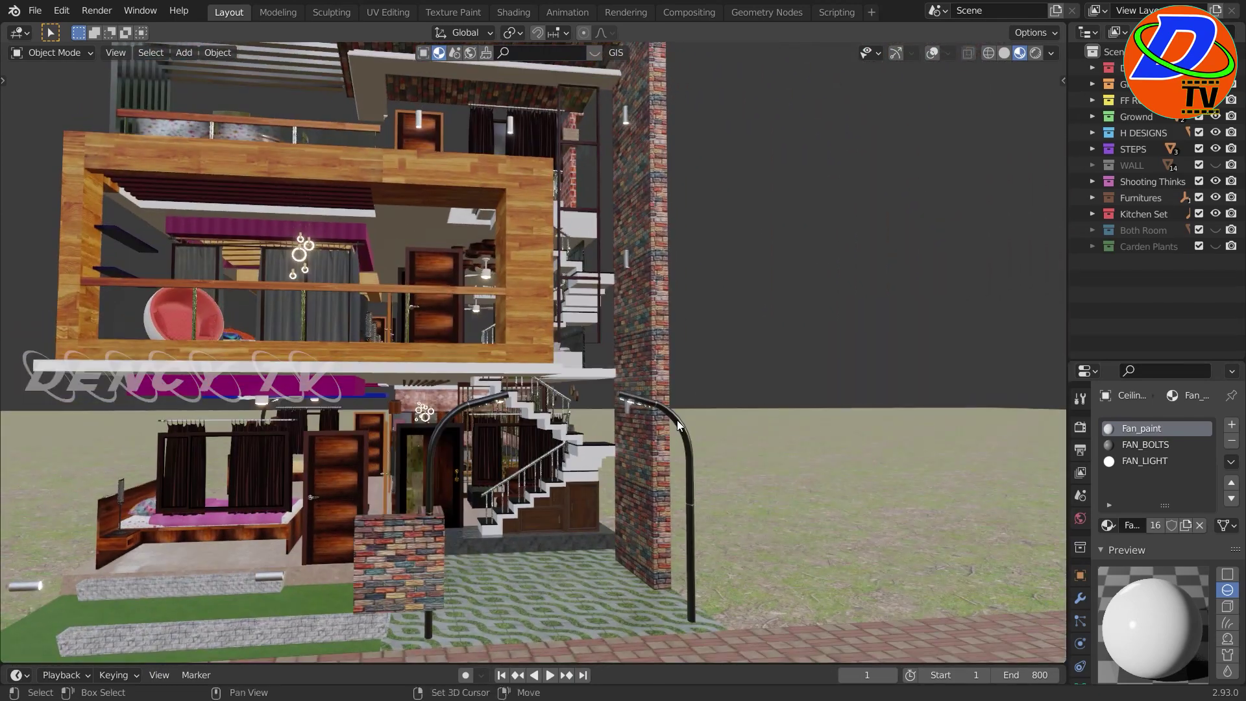
scroll(675, 416, "up", 2)
scroll(651, 412, "up", 2)
scroll(650, 412, "down", 2)
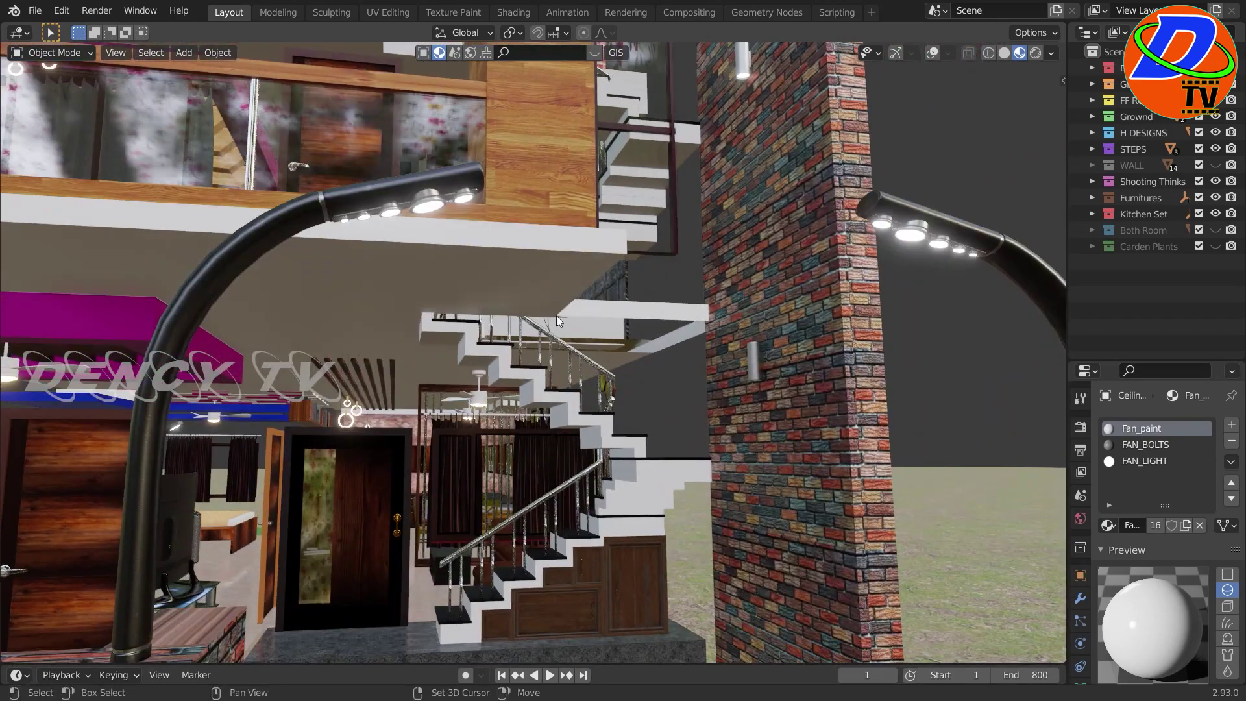
mouse_move(556, 316)
middle_mouse_down("shift")
mouse_move(544, 330)
mouse_move(572, 317)
middle_mouse_up("shift")
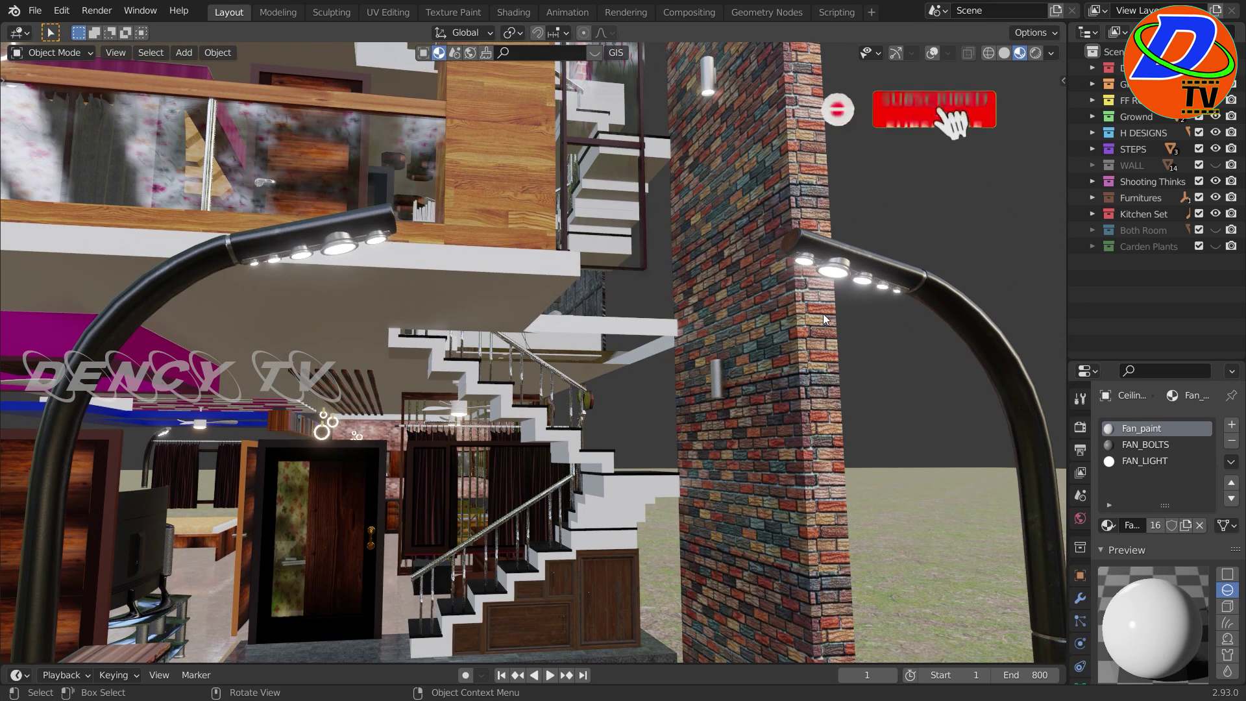
scroll(865, 313, "down", 3)
scroll(865, 312, "down", 2)
mouse_move(853, 334)
middle_mouse_down()
mouse_move(714, 374)
mouse_move(634, 343)
middle_mouse_up()
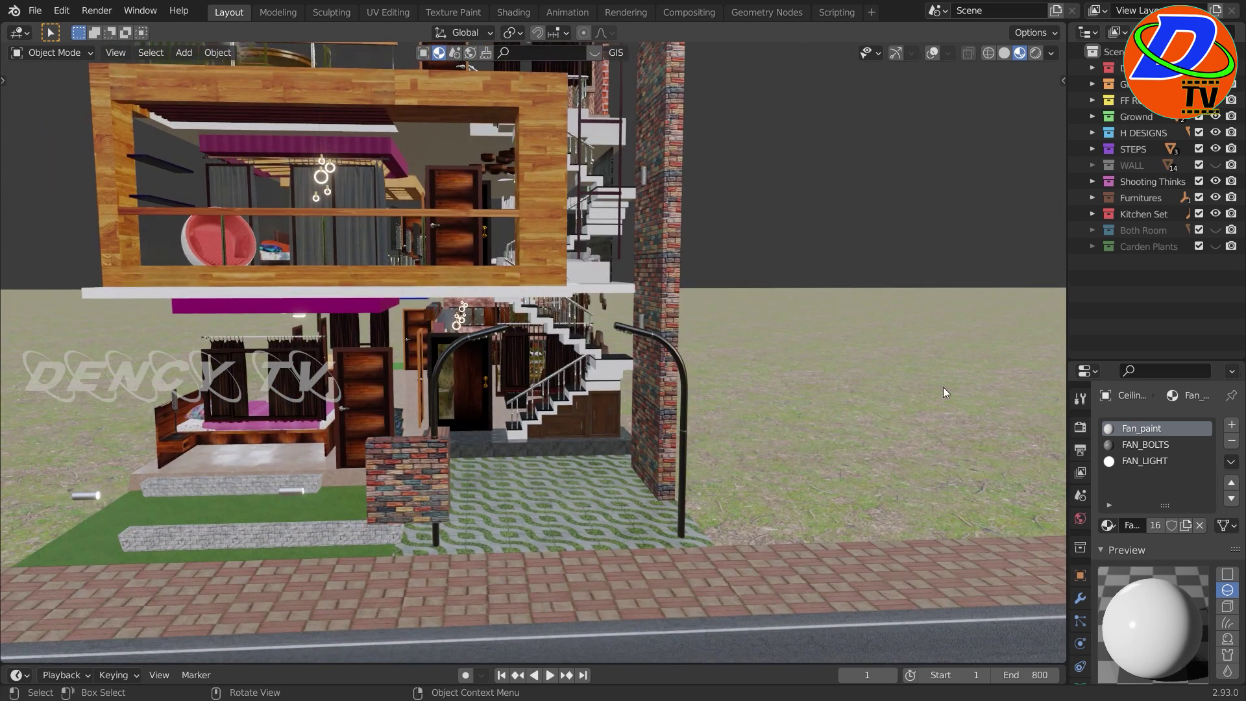
left_click(1216, 167)
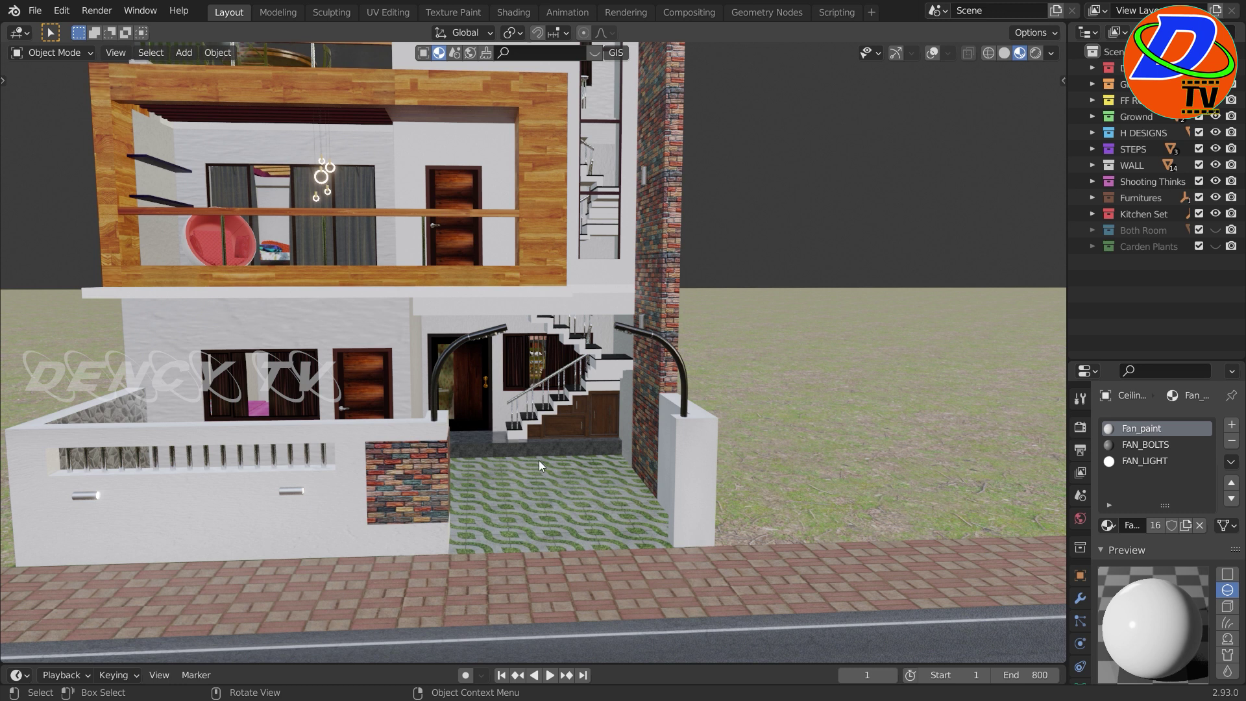
Step: Orbit over the front boundary wall to a high corner view of the roof terrace
scroll(510, 468, "down", 2)
scroll(390, 465, "up", 2)
scroll(344, 494, "up", 2)
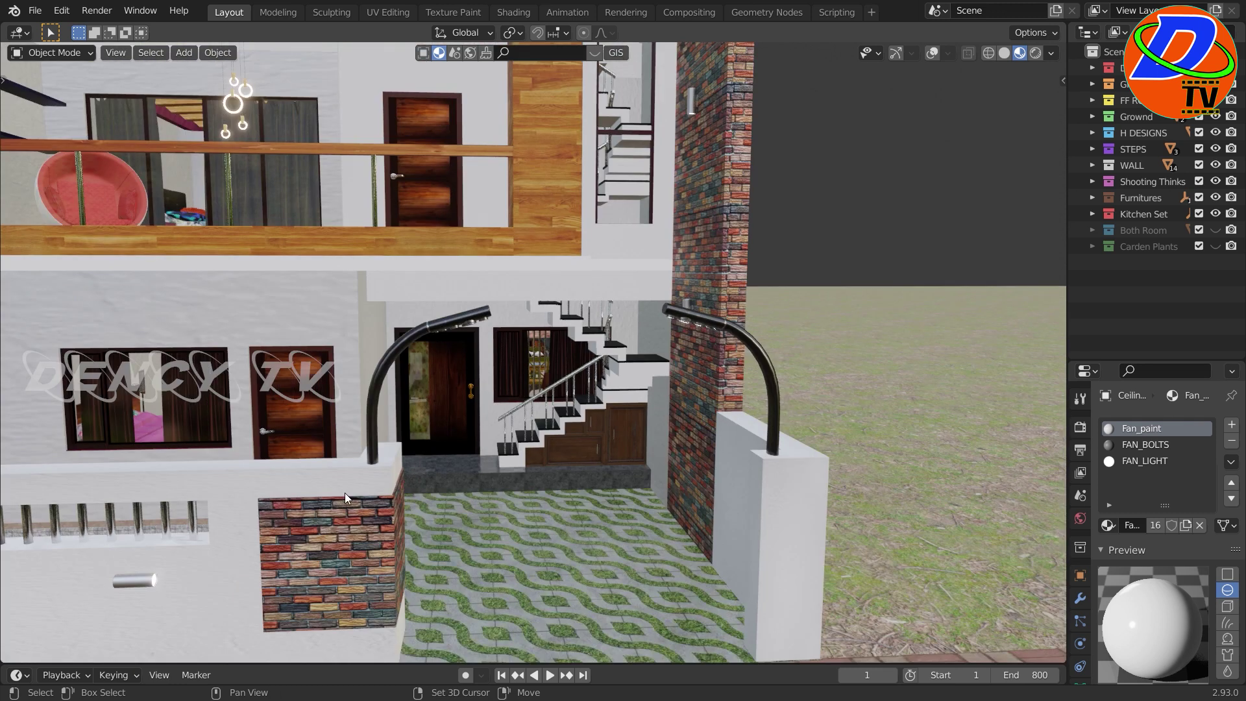
middle_click_drag(344, 493, 499, 430)
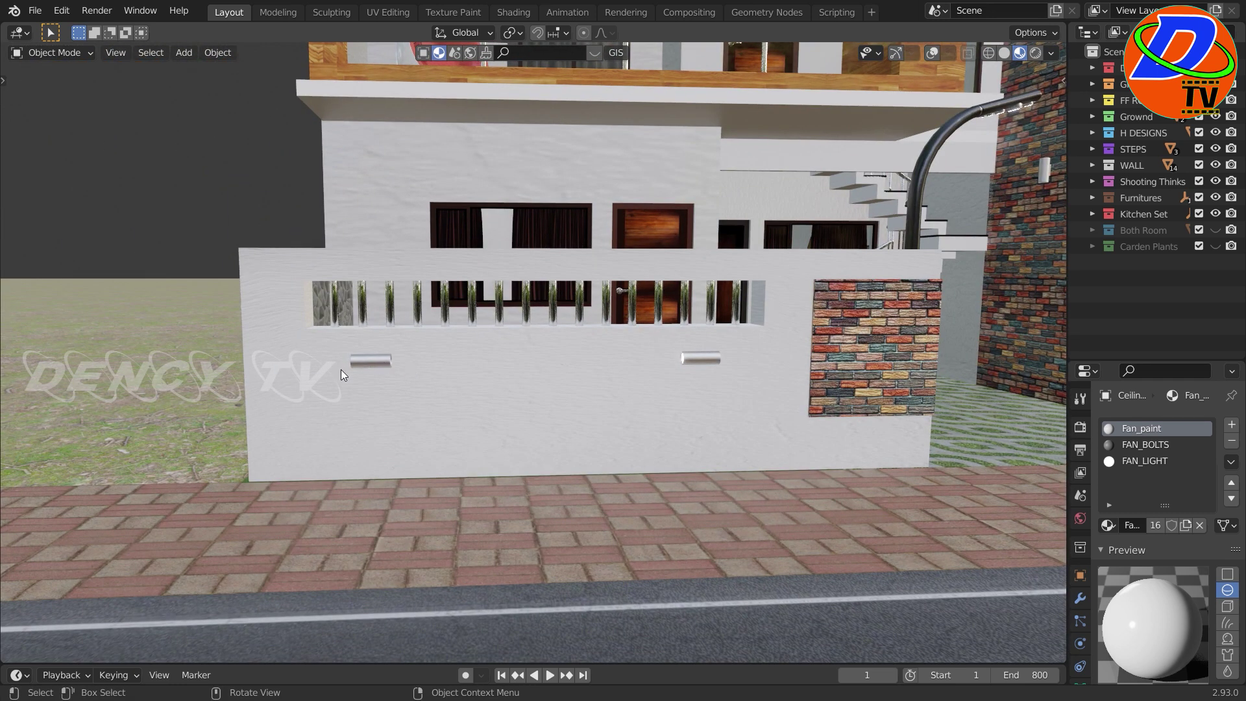
scroll(710, 371, "down", 2)
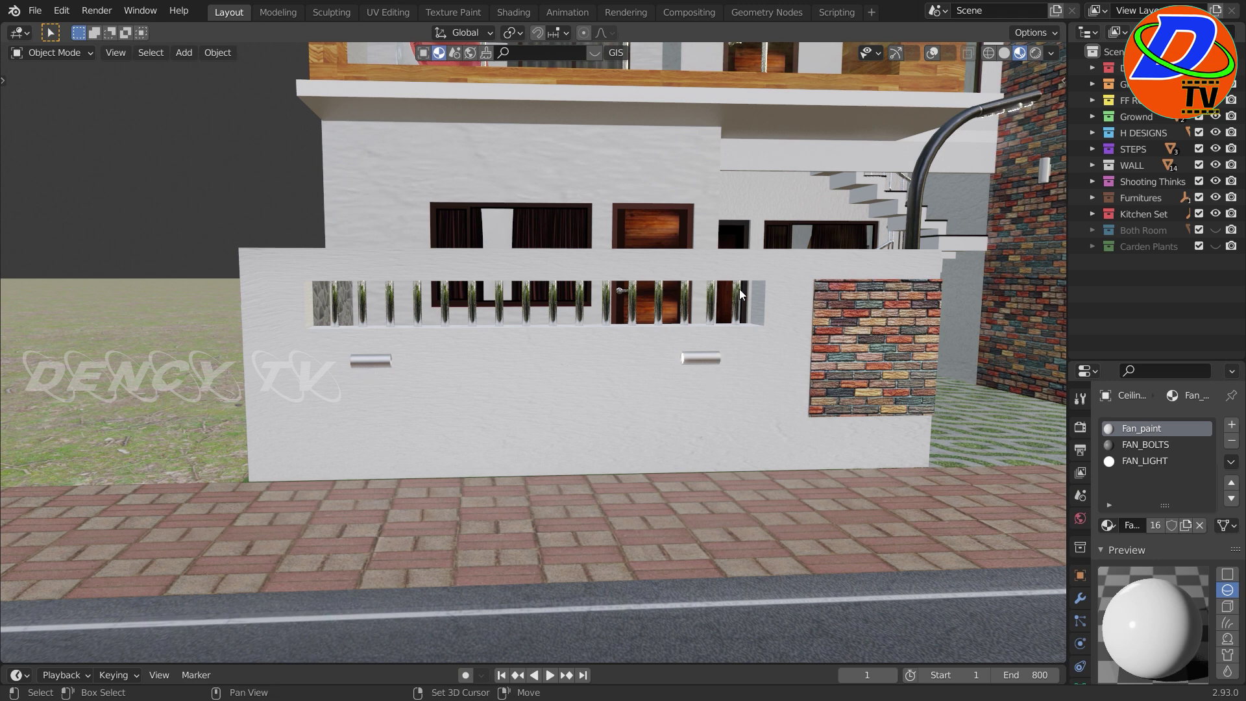
middle_click_drag(739, 289, 671, 405)
scroll(614, 430, "up", 3)
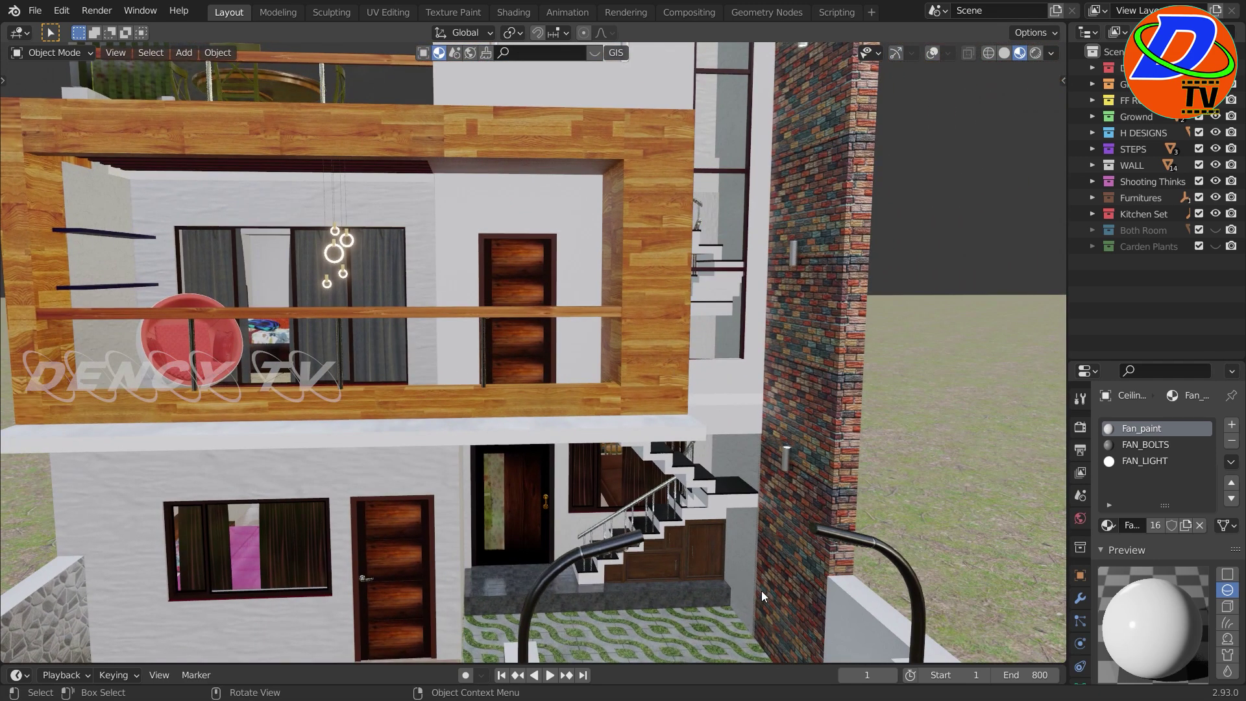
scroll(770, 410, "down", 2)
middle_click_drag(770, 410, 739, 369)
scroll(739, 370, "up", 3)
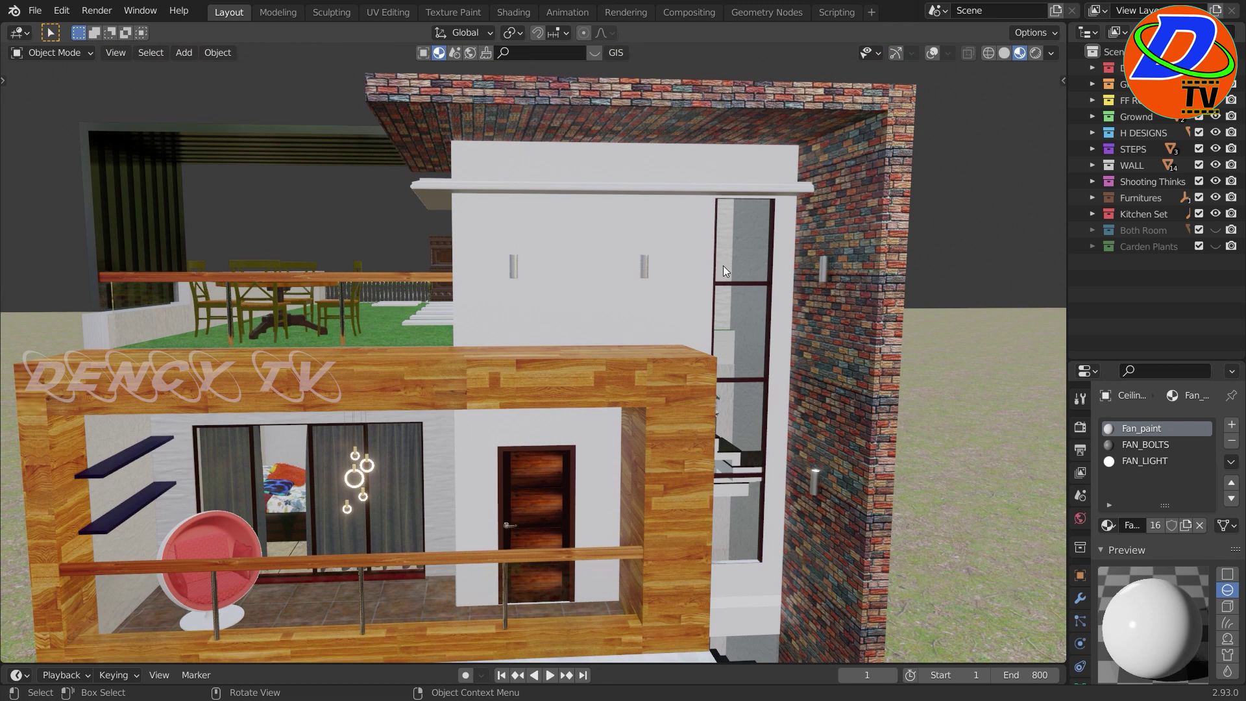
scroll(560, 291, "down", 4)
mouse_move(503, 385)
middle_mouse_down()
mouse_move(615, 431)
mouse_move(783, 443)
mouse_move(771, 480)
mouse_move(668, 487)
mouse_move(709, 506)
mouse_move(752, 484)
mouse_move(731, 484)
mouse_move(834, 488)
middle_mouse_up()
scroll(668, 487, "up", 3)
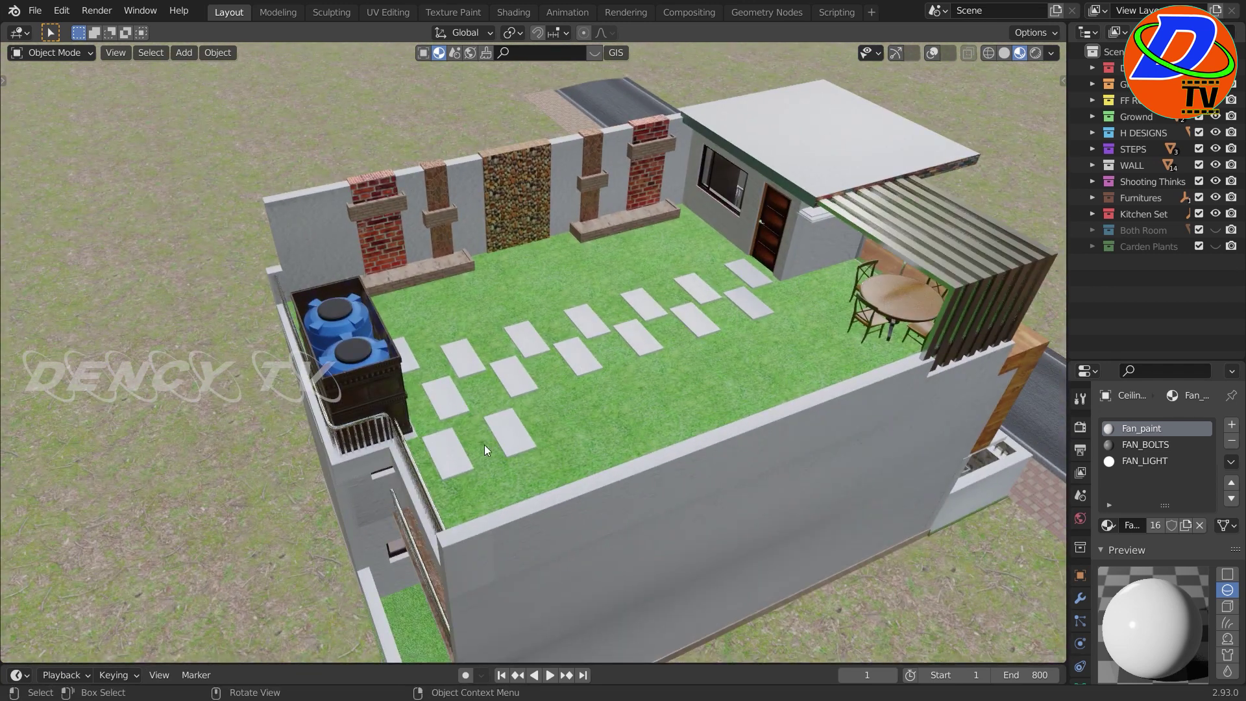
Step: Orbit around the terrace tank box to look down on the two blue water tanks
mouse_move(484, 441)
middle_mouse_down()
mouse_move(475, 431)
mouse_move(521, 466)
mouse_move(576, 479)
mouse_move(755, 452)
mouse_move(655, 433)
mouse_move(665, 445)
middle_mouse_up()
scroll(649, 438, "up", 5)
mouse_move(579, 434)
middle_mouse_down()
mouse_move(659, 395)
mouse_move(693, 419)
mouse_move(427, 324)
mouse_move(616, 422)
middle_mouse_up()
scroll(616, 421, "up", 3)
scroll(601, 396, "up", 3)
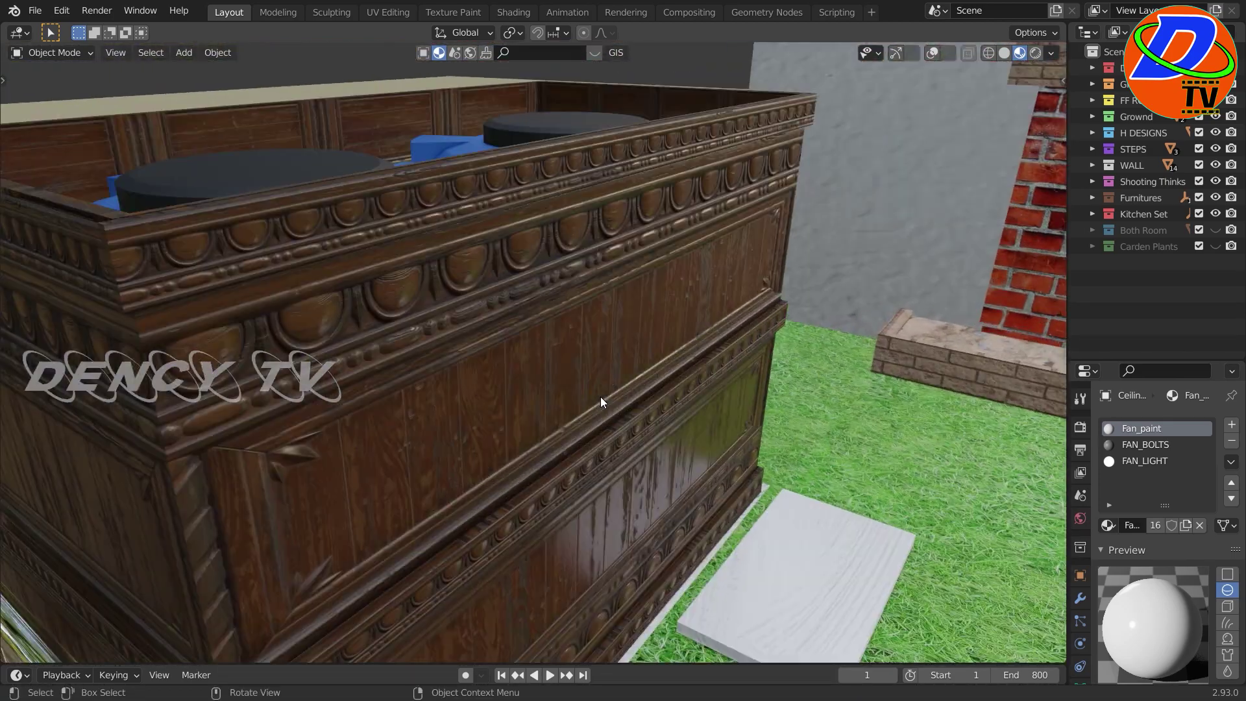
scroll(582, 373, "up", 2)
scroll(579, 360, "up", 1)
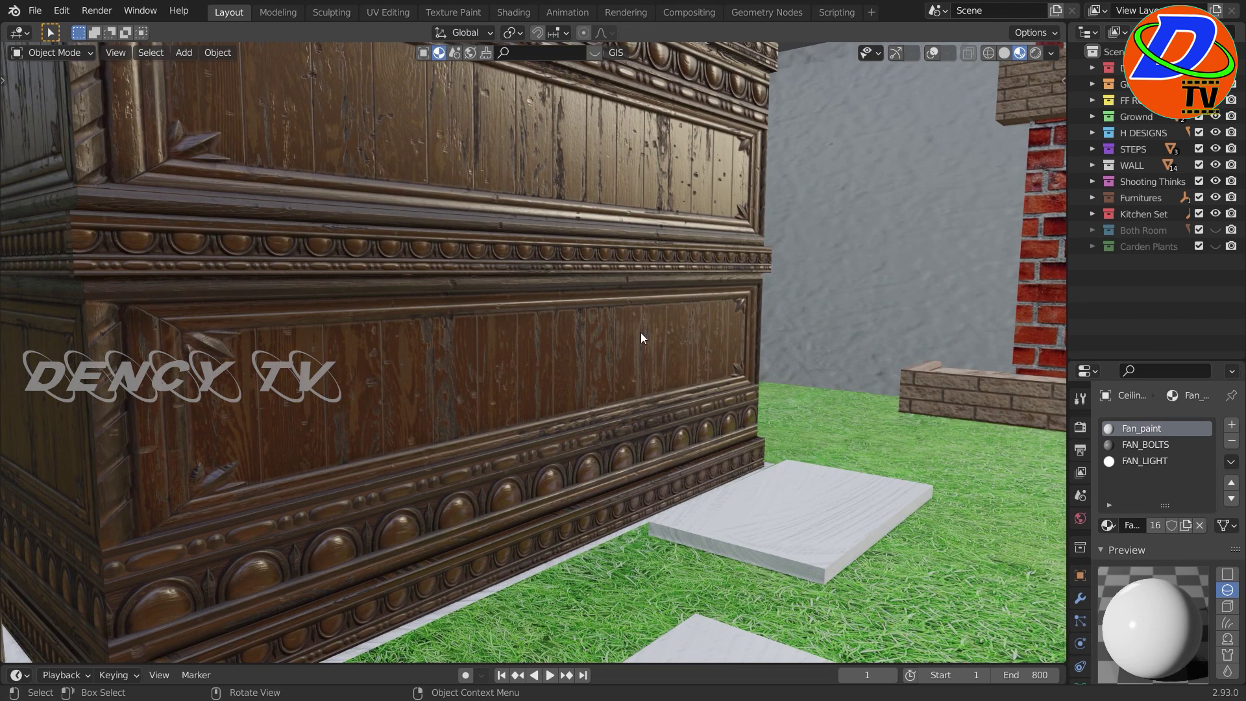
scroll(641, 338, "down", 3)
middle_click_drag(581, 260, 643, 358)
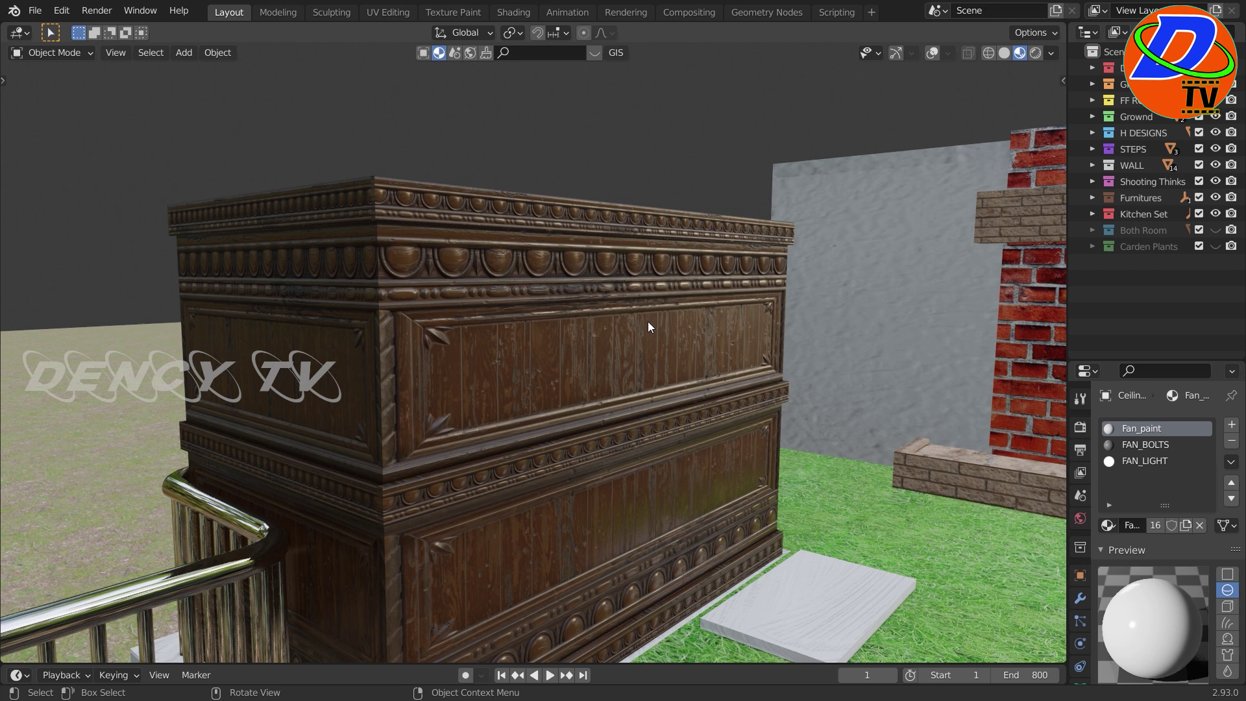
scroll(624, 327, "down", 3)
mouse_move(625, 326)
middle_mouse_down()
mouse_move(623, 366)
mouse_move(605, 312)
middle_mouse_up()
scroll(623, 331, "up", 4)
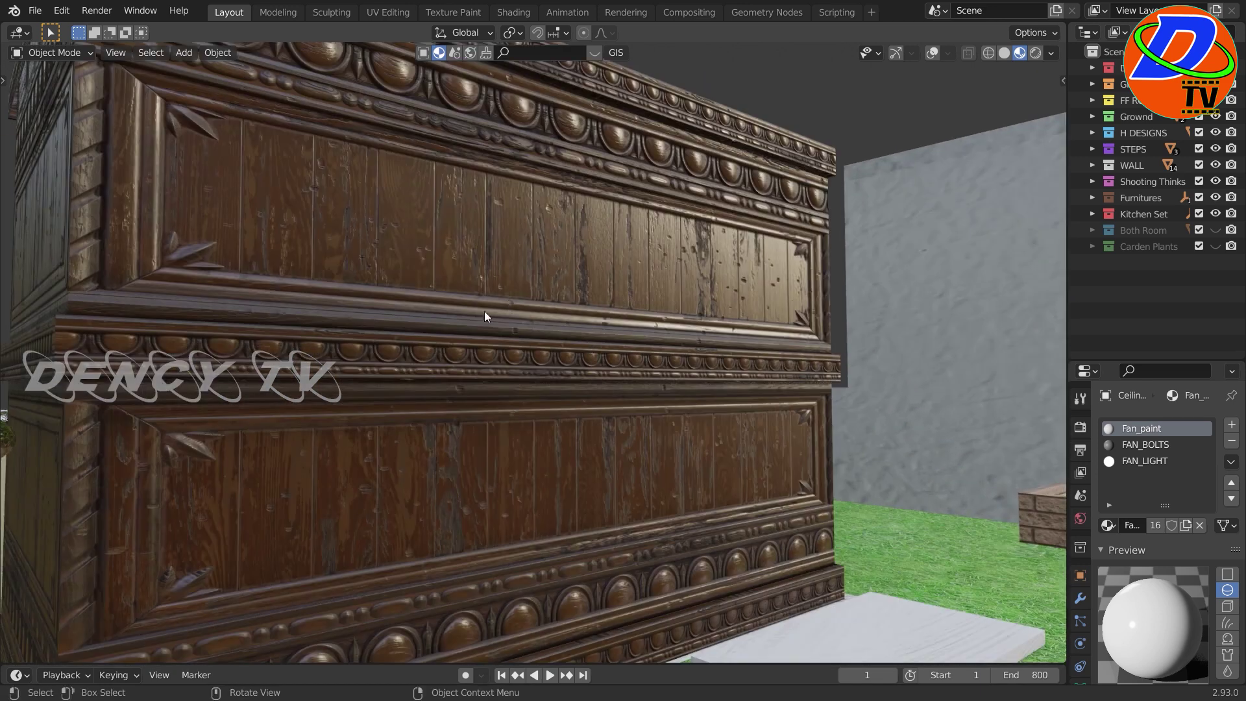
scroll(573, 291, "down", 3)
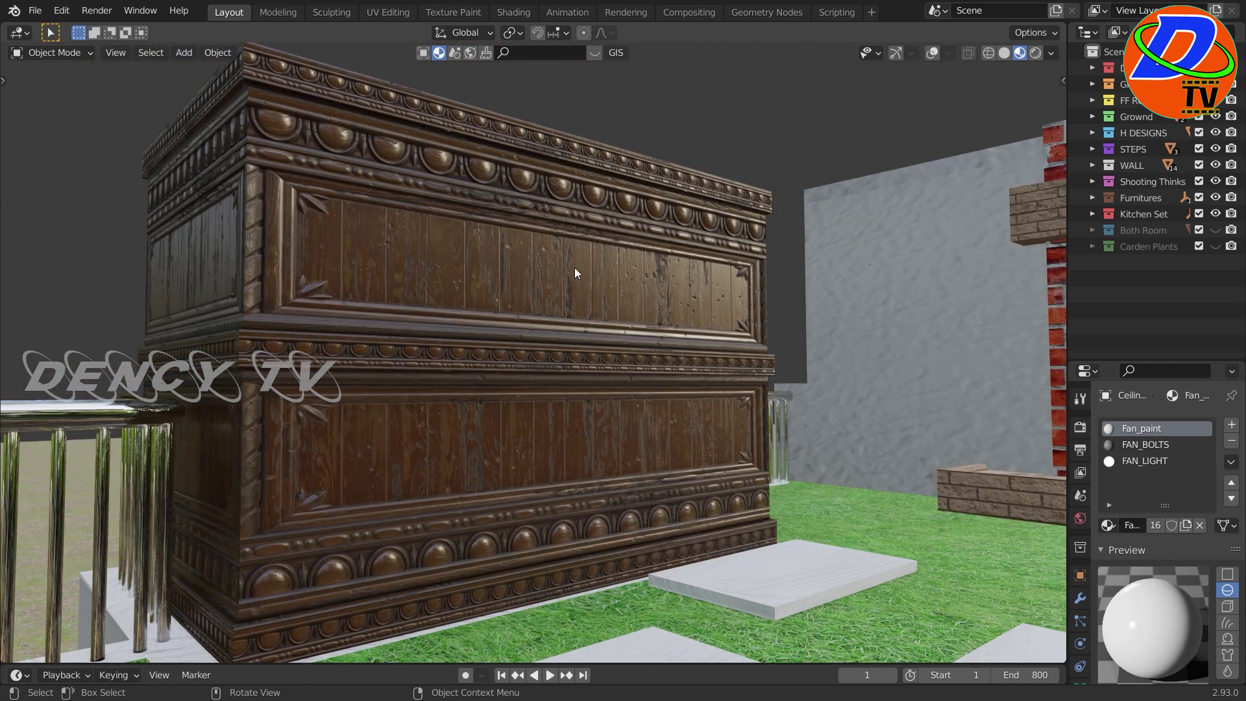
mouse_move(575, 268)
middle_mouse_down()
mouse_move(579, 398)
mouse_move(693, 428)
mouse_move(443, 318)
middle_mouse_up()
Step: Orbit to the far side to view the pergola-covered terrace table and railing
scroll(588, 418, "down", 2)
scroll(711, 426, "up", 2)
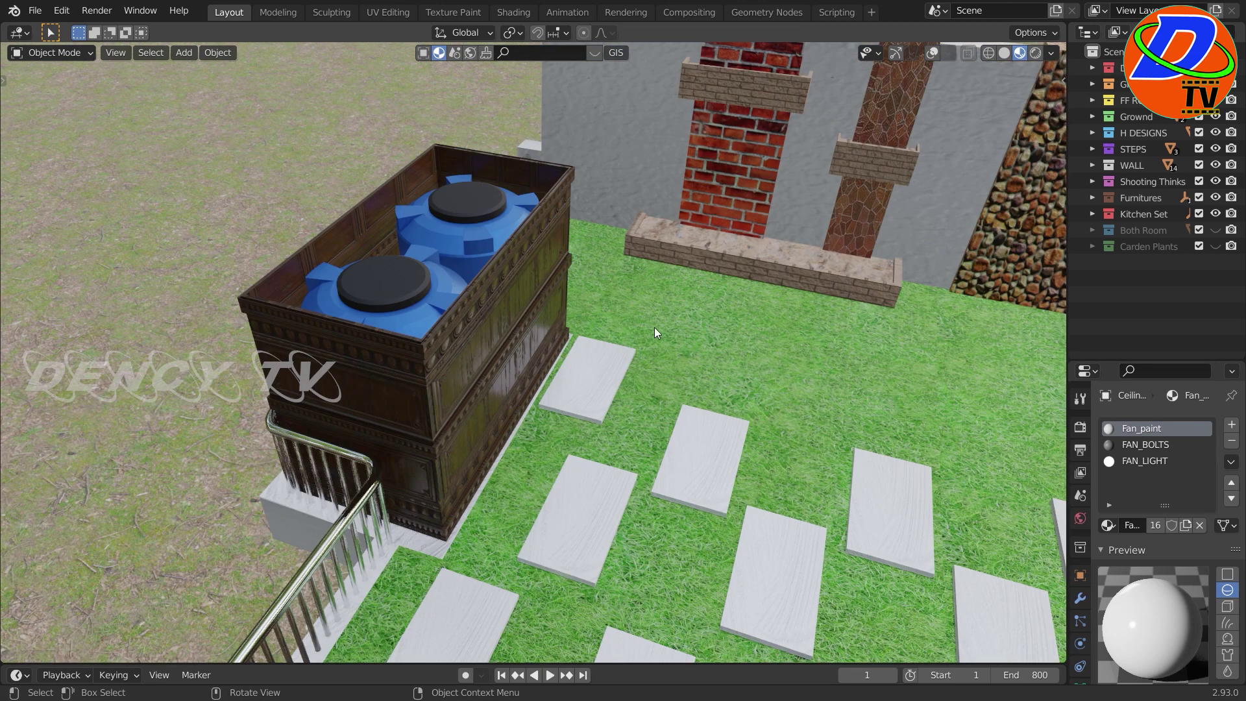
scroll(739, 320, "down", 3)
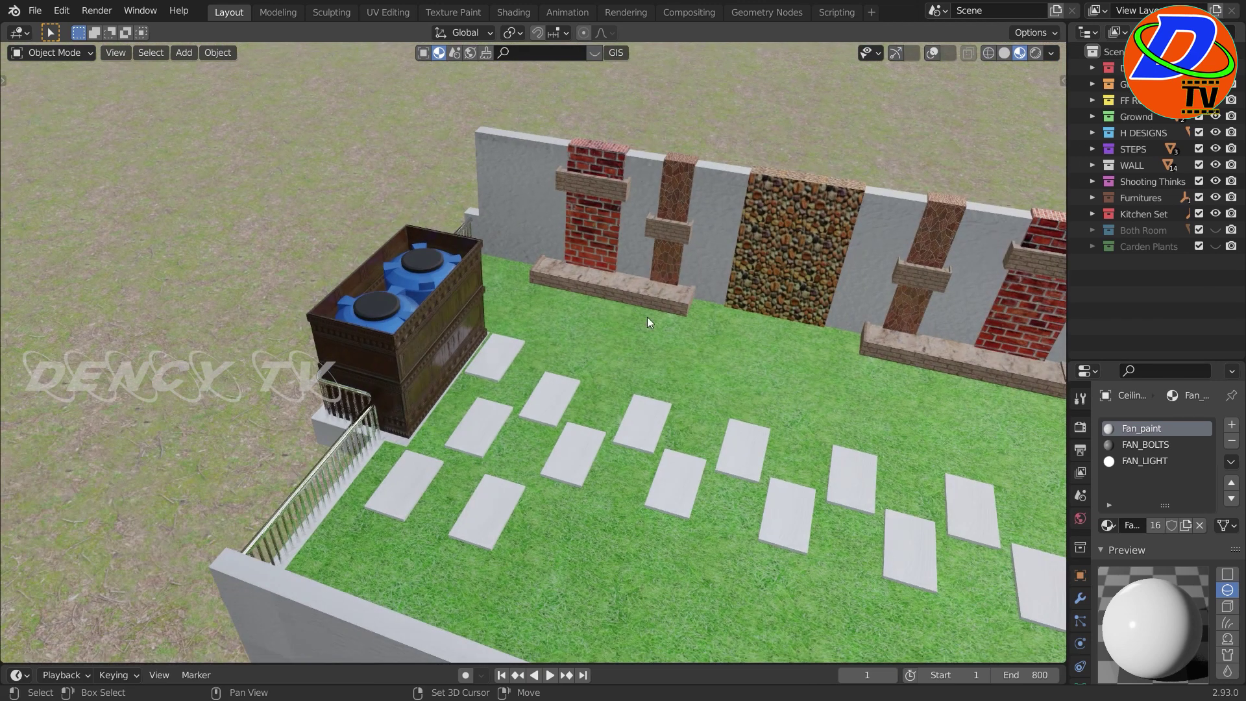
middle_click_drag(647, 316, 429, 362)
scroll(429, 363, "up", 3)
scroll(652, 365, "down", 3)
mouse_move(550, 375)
middle_mouse_down()
mouse_move(395, 353)
mouse_move(515, 365)
mouse_move(451, 343)
middle_mouse_up()
scroll(514, 366, "up", 3)
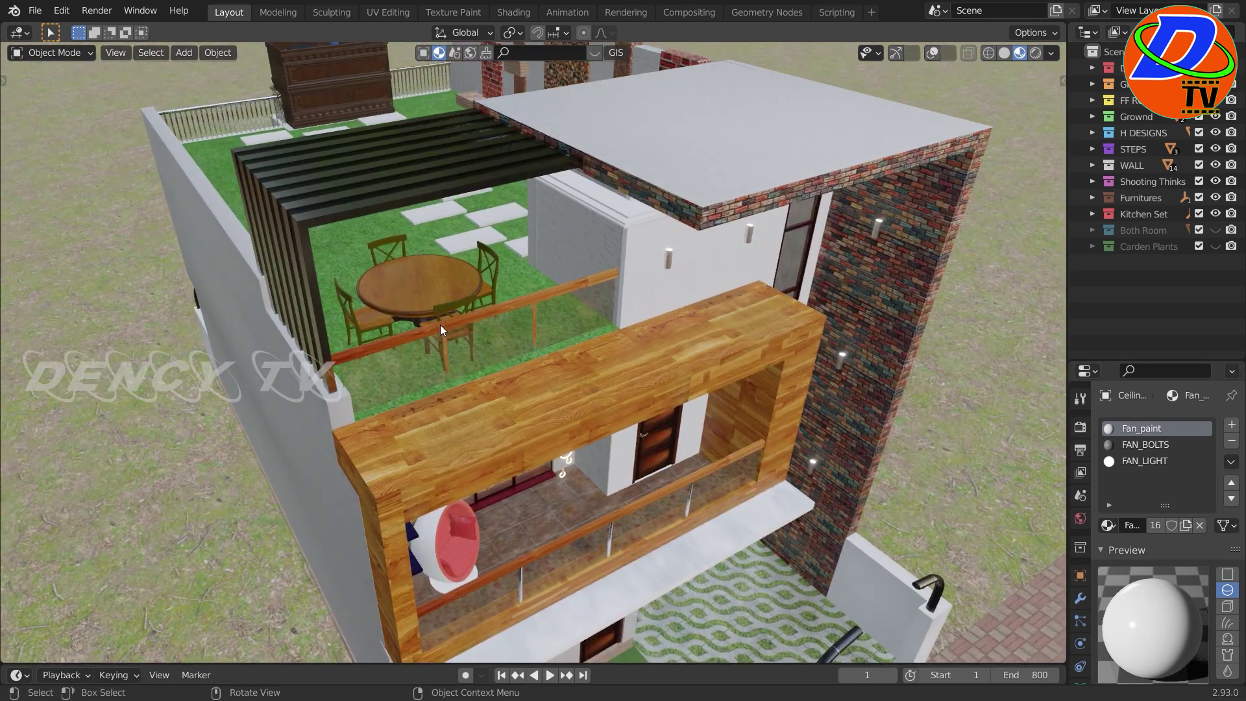
scroll(440, 324, "up", 3)
middle_click_drag(395, 273, 493, 294)
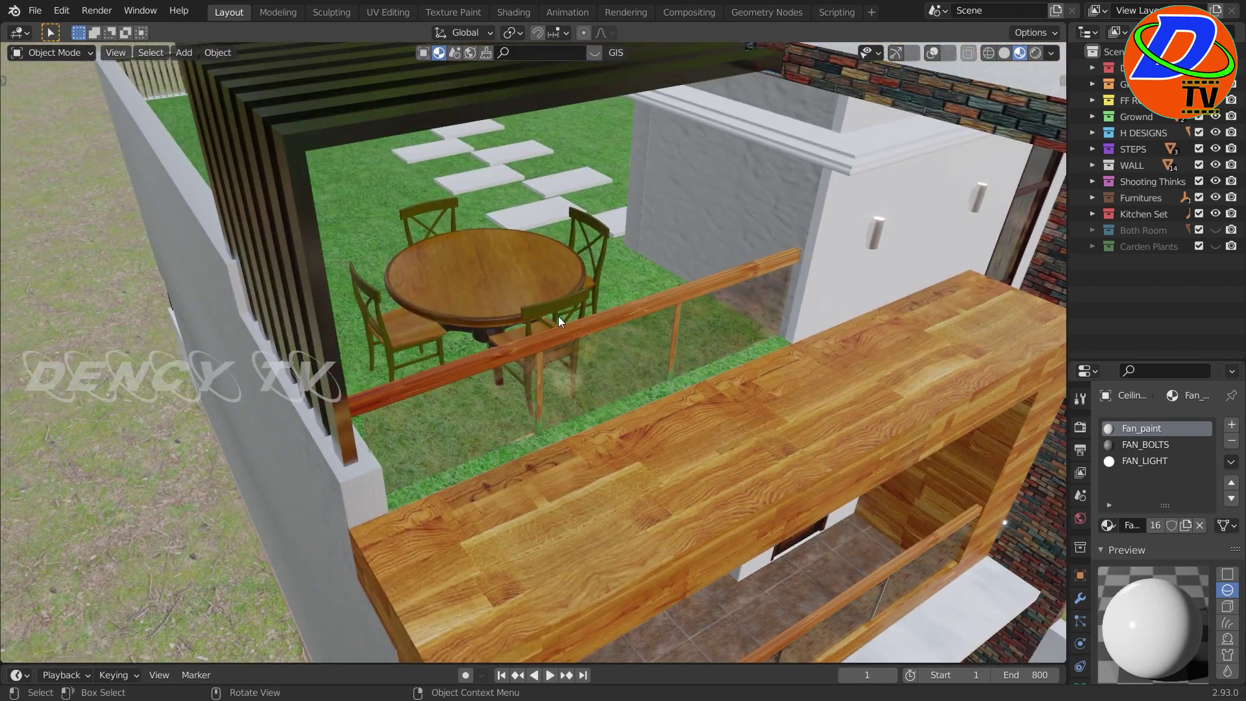
middle_click_drag(583, 364, 560, 311)
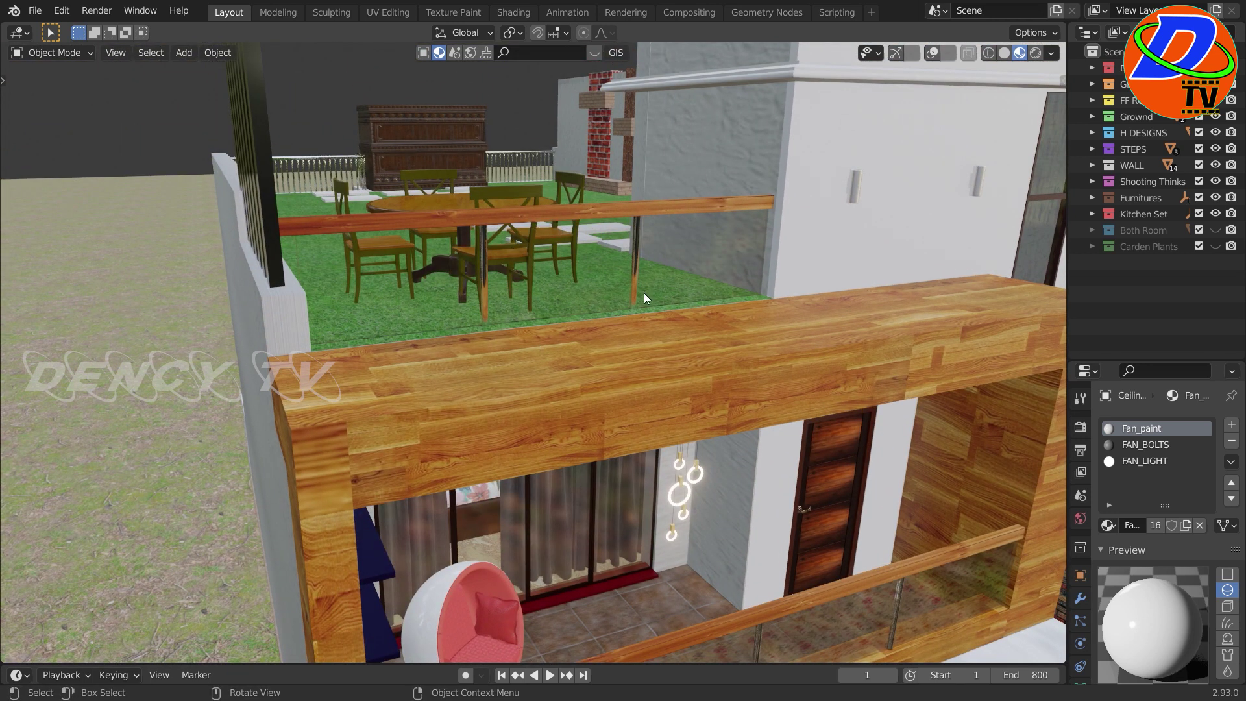
Step: Orbit over the wall and pergola slats, then hide the WALL collection
scroll(605, 297, "down", 2)
middle_click_drag(604, 297, 665, 352)
scroll(620, 322, "up", 2)
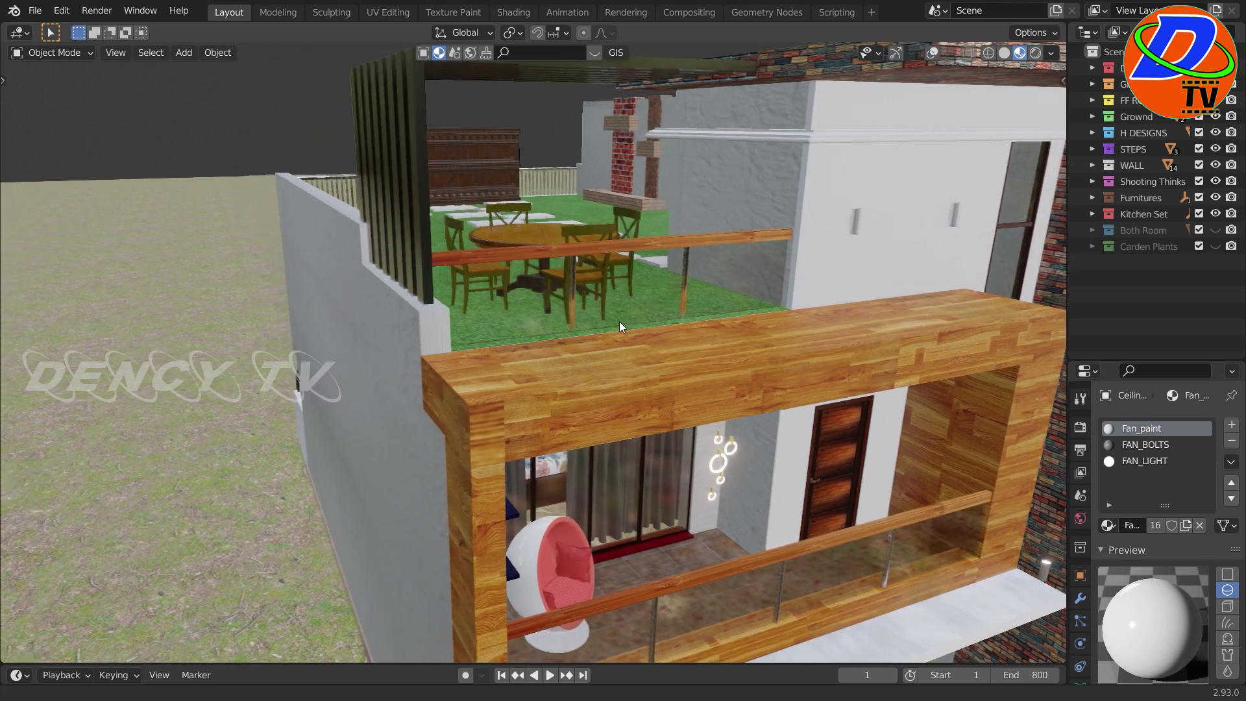
scroll(619, 321, "down", 2)
middle_click_drag(559, 319, 692, 336)
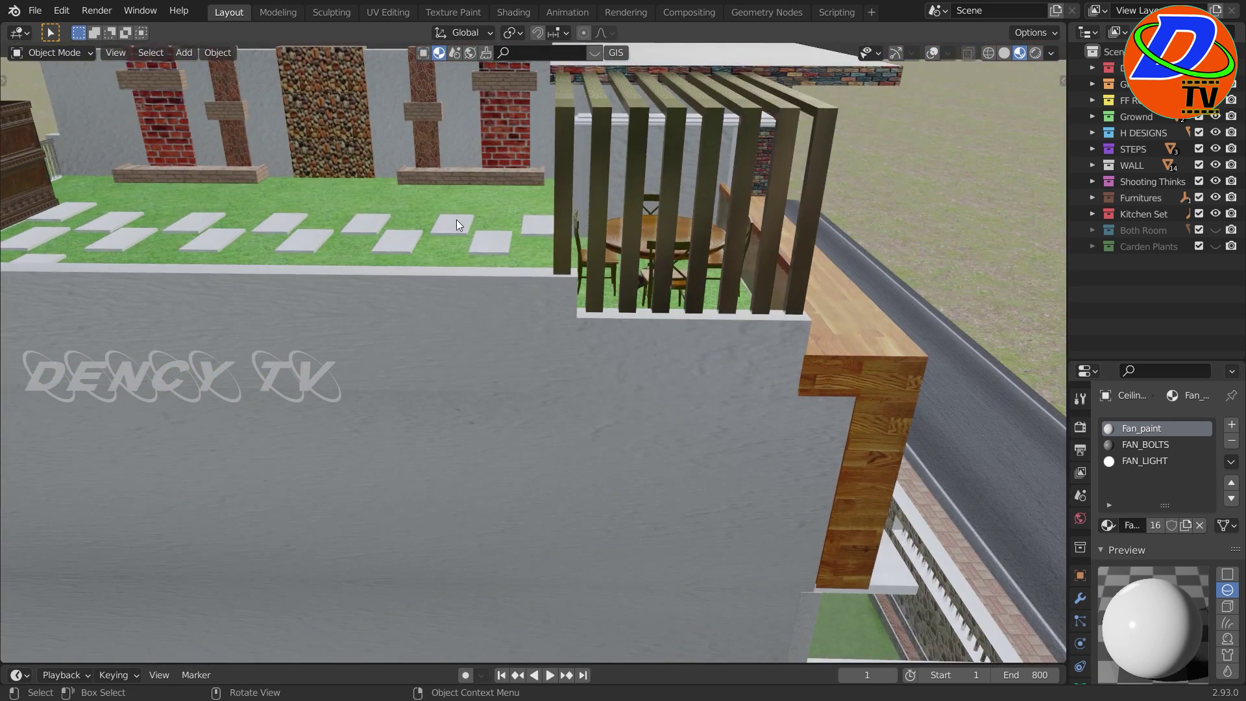
scroll(456, 220, "down", 2)
middle_click_drag(457, 220, 512, 400)
scroll(553, 223, "up", 2)
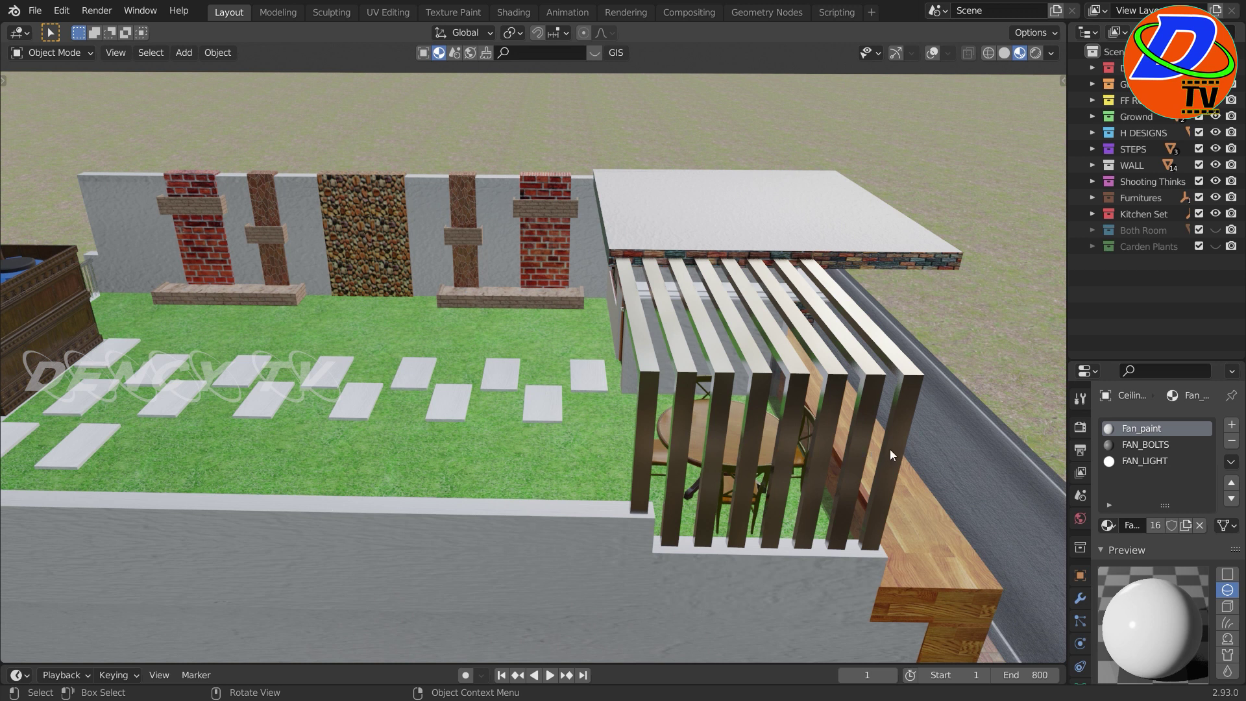
scroll(889, 449, "down", 1)
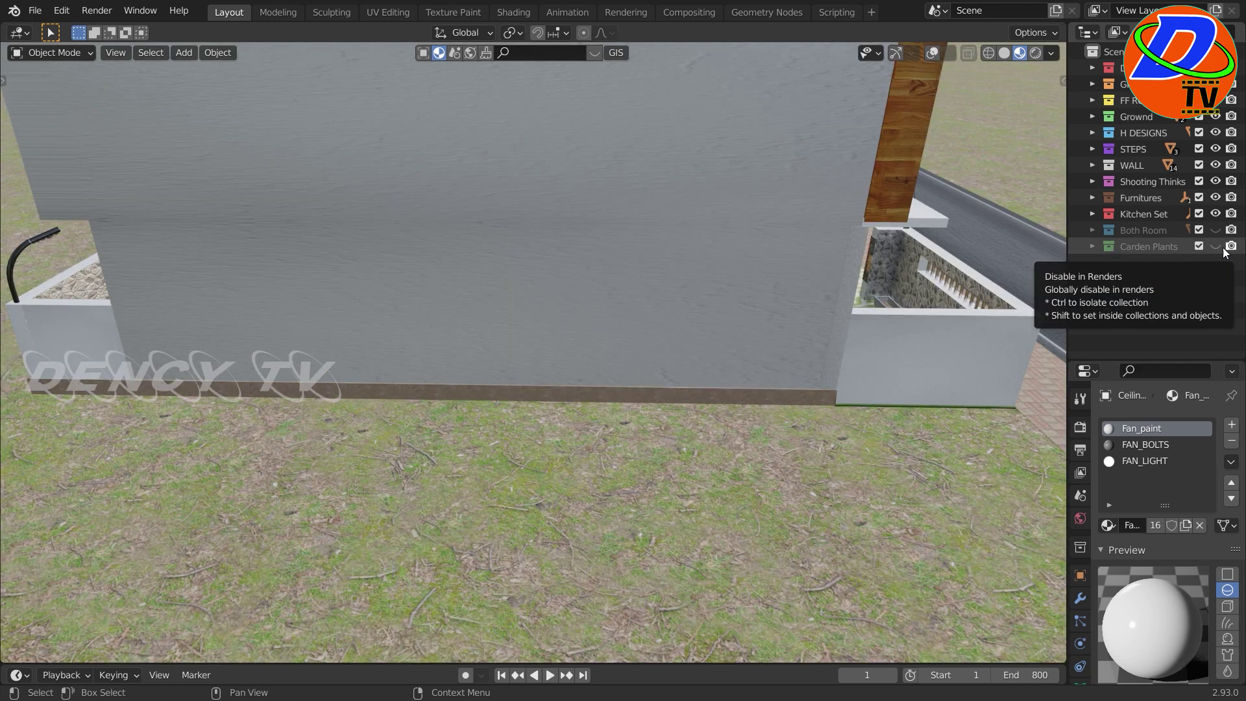
left_click(1215, 165)
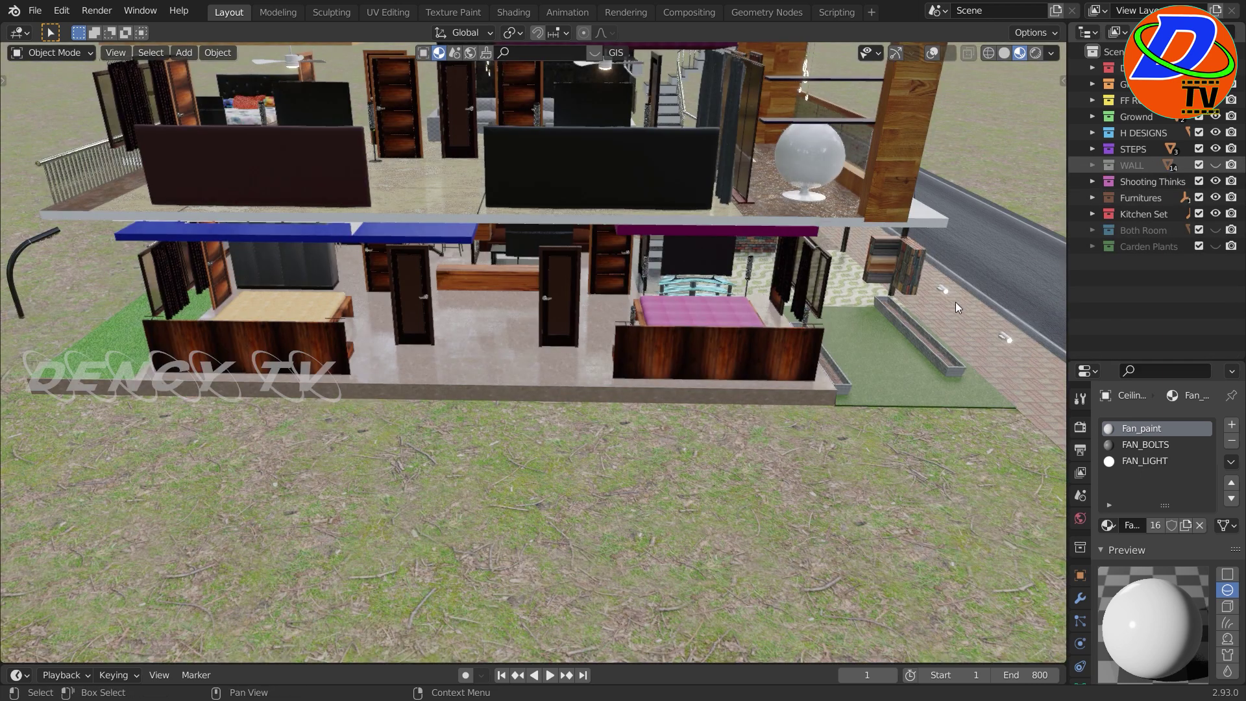
Step: Show the Both Room collection to bring the bathroom objects into the house
scroll(550, 375, "up", 2)
scroll(488, 357, "up", 1)
scroll(478, 400, "up", 1)
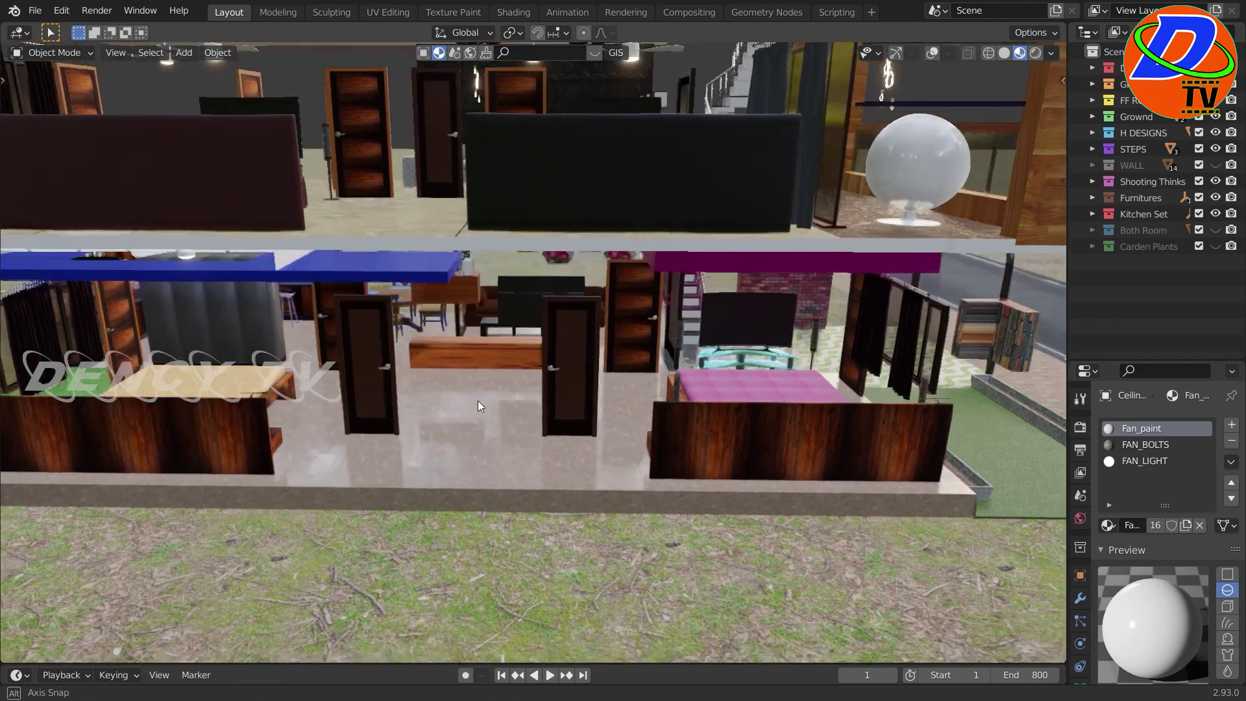
scroll(393, 410, "up", 1)
left_click(1215, 230)
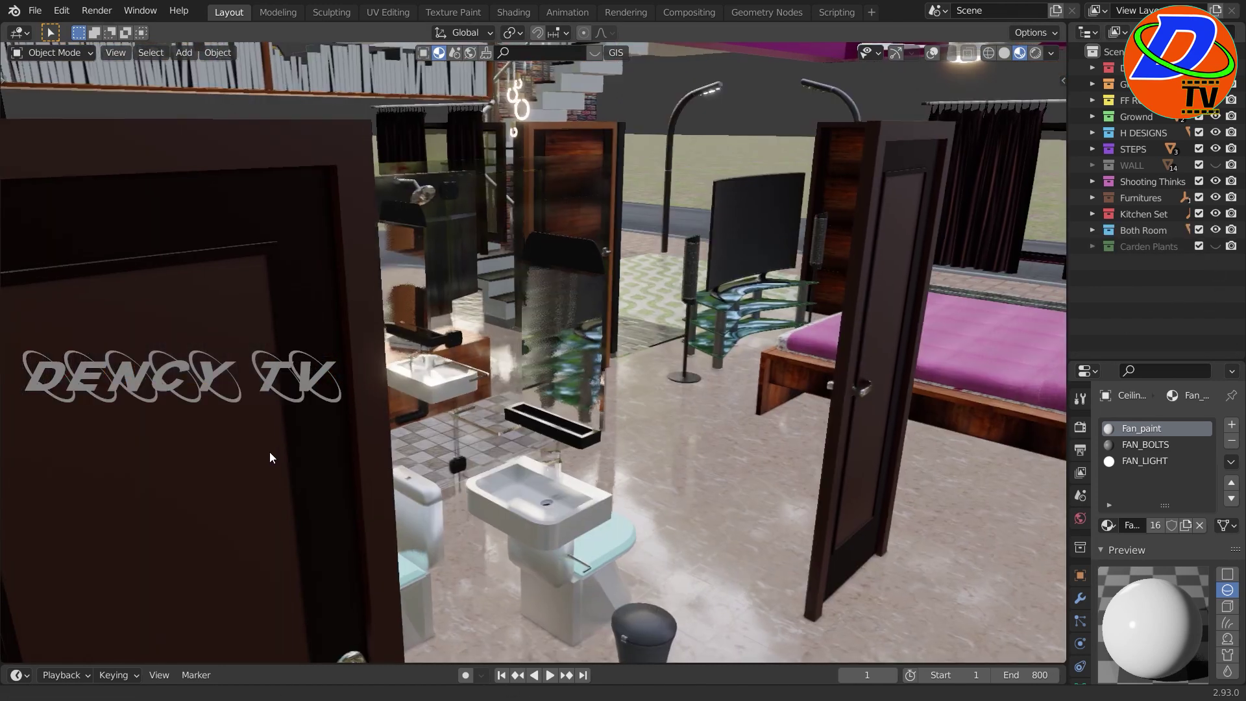
Step: Orbit into the bathroom between its two doors, with the pink bed in the foreground
mouse_move(657, 409)
middle_mouse_down()
mouse_move(461, 433)
mouse_move(341, 432)
mouse_move(303, 447)
mouse_move(417, 426)
middle_mouse_up()
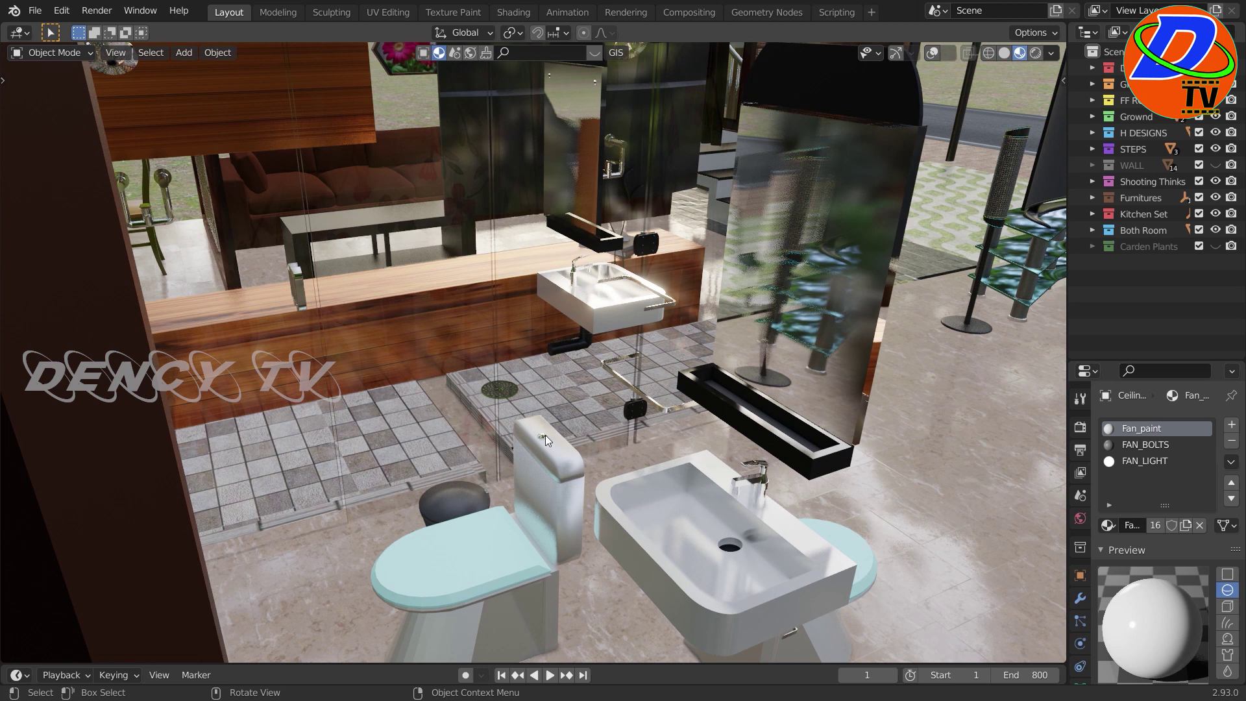
mouse_move(545, 380)
middle_mouse_down()
mouse_move(661, 496)
mouse_move(812, 501)
mouse_move(744, 502)
middle_mouse_up()
scroll(811, 525, "down", 3)
scroll(822, 520, "down", 3)
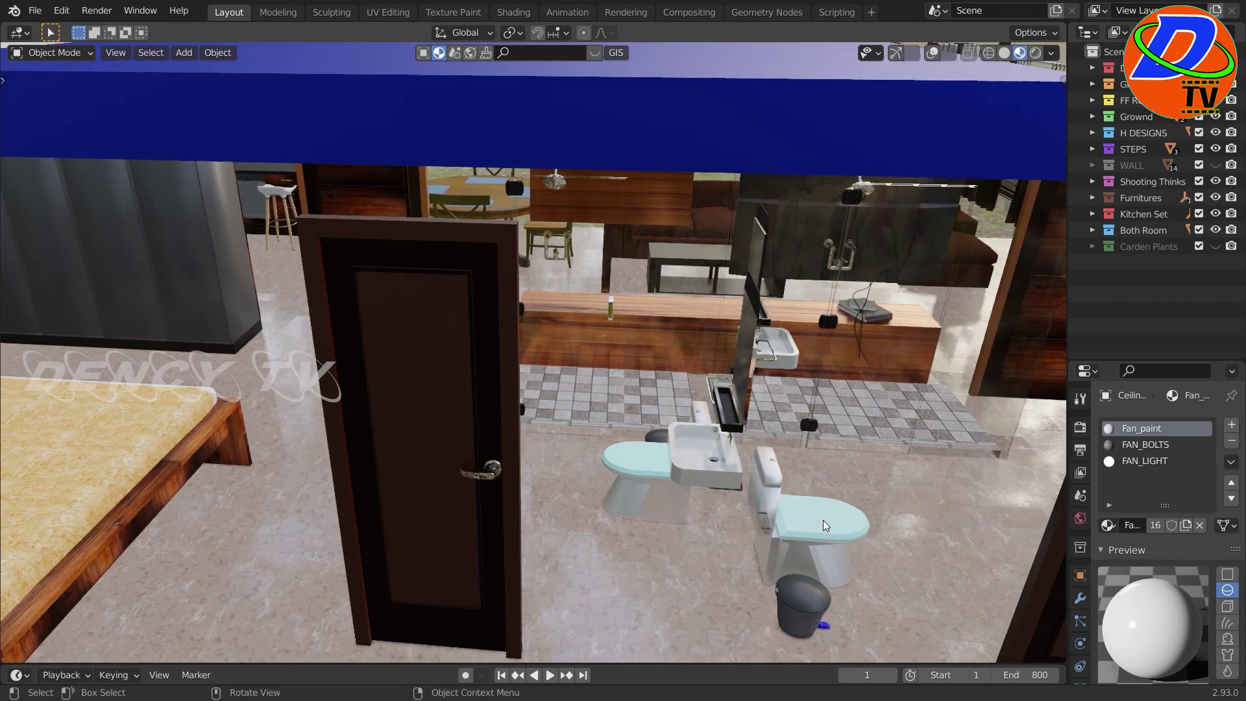
mouse_move(822, 520)
middle_mouse_down()
mouse_move(728, 498)
mouse_move(532, 484)
mouse_move(572, 424)
mouse_move(511, 418)
mouse_move(662, 495)
middle_mouse_up()
scroll(531, 484, "down", 1)
scroll(586, 431, "up", 2)
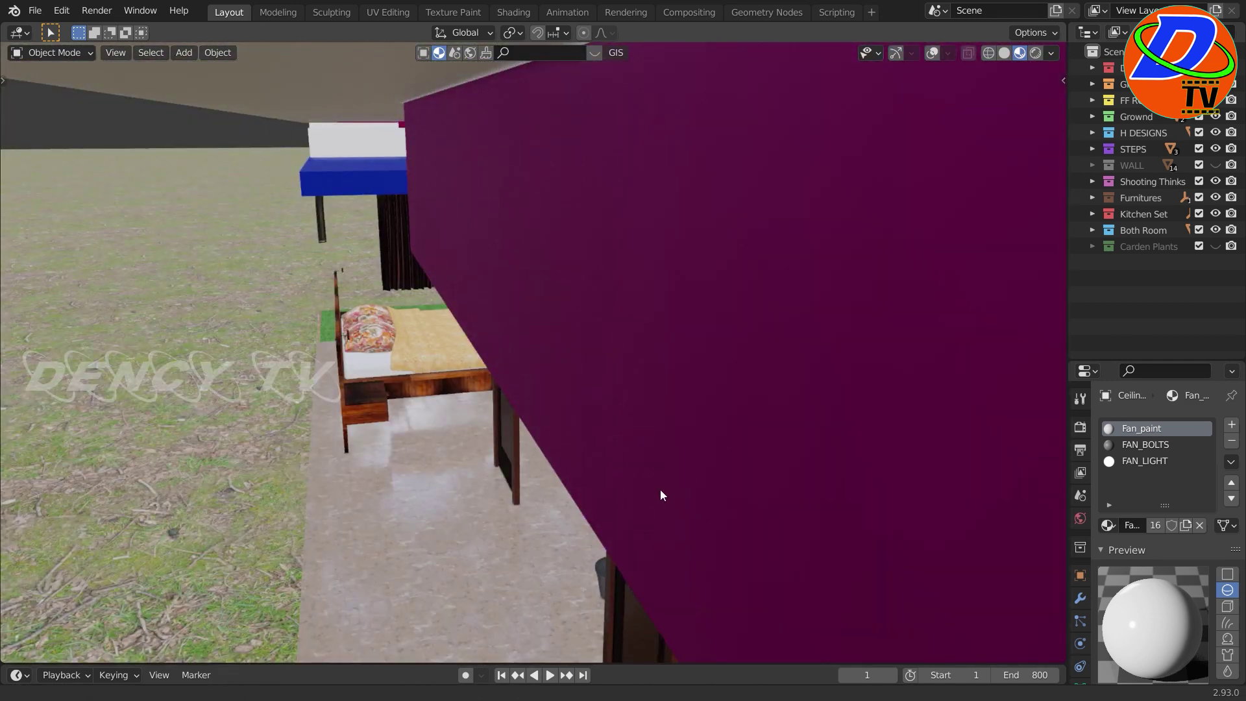
scroll(662, 496, "down", 3)
scroll(570, 434, "up", 2)
mouse_move(571, 435)
middle_mouse_down()
mouse_move(612, 453)
mouse_move(602, 435)
mouse_move(632, 427)
mouse_move(607, 438)
mouse_move(718, 474)
mouse_move(641, 453)
mouse_move(689, 489)
middle_mouse_up()
Step: Inspect the glass shower, ceiling fan, tiled floor and toilets, ending with a view through the doorway
mouse_move(824, 497)
middle_mouse_down()
mouse_move(909, 469)
mouse_move(836, 431)
mouse_move(757, 410)
mouse_move(735, 420)
mouse_move(724, 448)
mouse_move(745, 445)
mouse_move(782, 472)
mouse_move(804, 460)
mouse_move(790, 429)
mouse_move(700, 409)
mouse_move(777, 439)
middle_mouse_up()
mouse_move(857, 386)
middle_mouse_down()
mouse_move(861, 365)
mouse_move(858, 377)
mouse_move(707, 362)
mouse_move(695, 373)
middle_mouse_up()
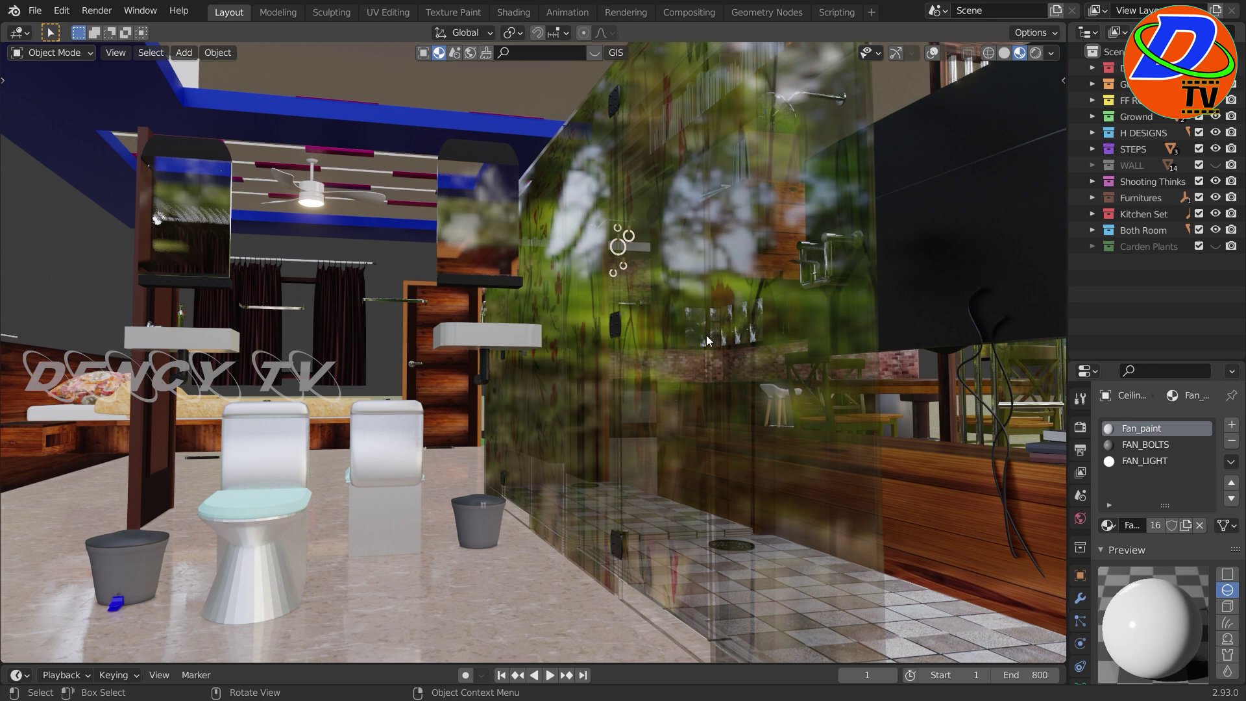
mouse_move(703, 332)
middle_mouse_down()
mouse_move(783, 317)
mouse_move(758, 319)
mouse_move(786, 372)
mouse_move(765, 445)
mouse_move(501, 223)
middle_mouse_up()
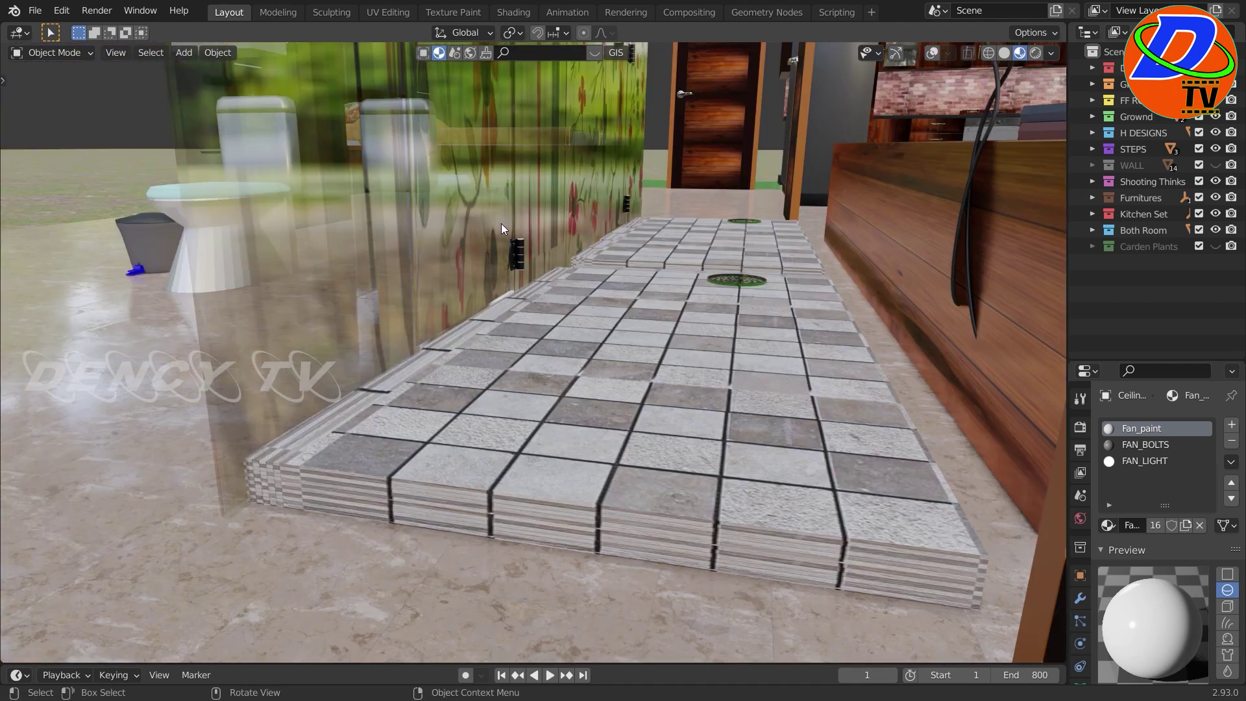
middle_click_drag(630, 270, 675, 435)
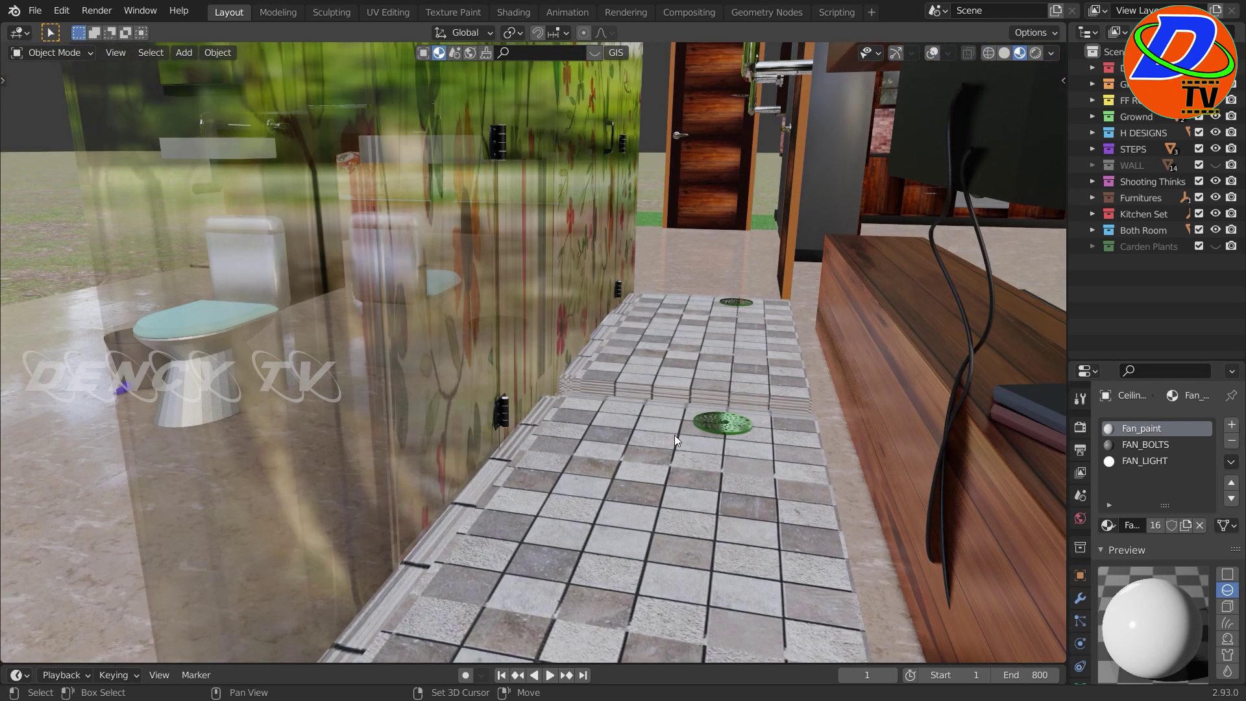
mouse_move(595, 529)
middle_mouse_down()
mouse_move(581, 529)
mouse_move(632, 527)
middle_mouse_up()
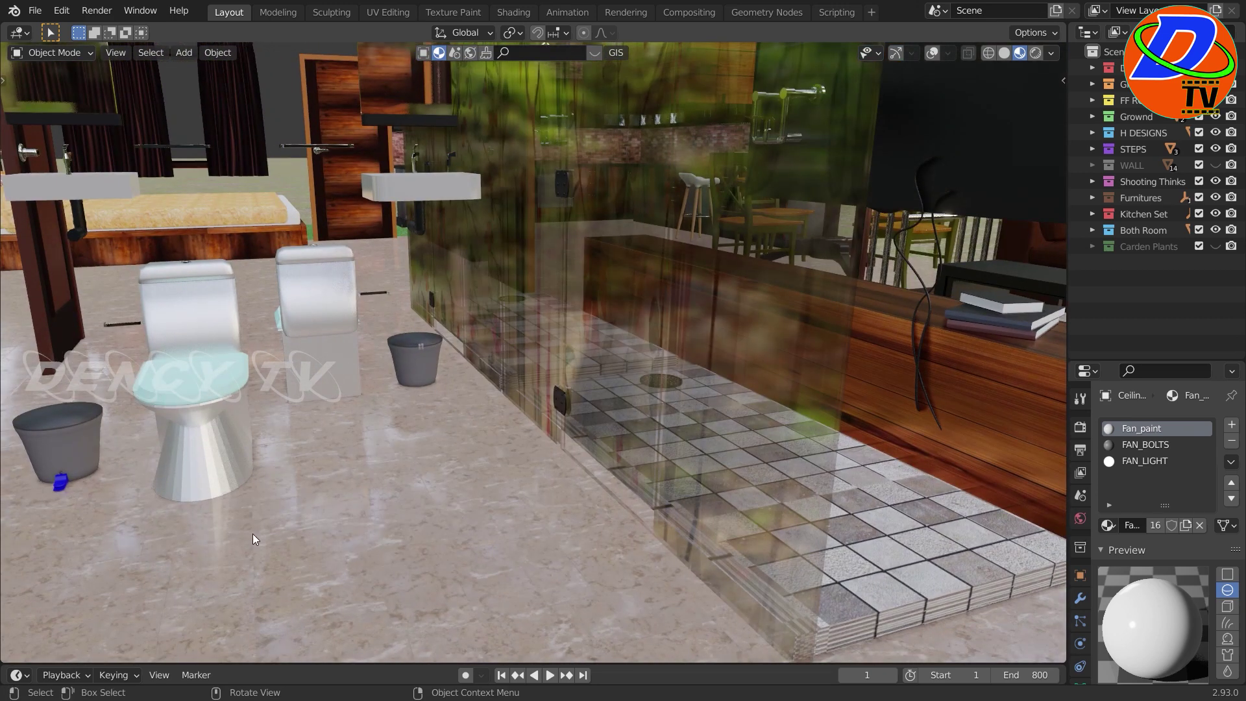
middle_click_drag(252, 533, 488, 546)
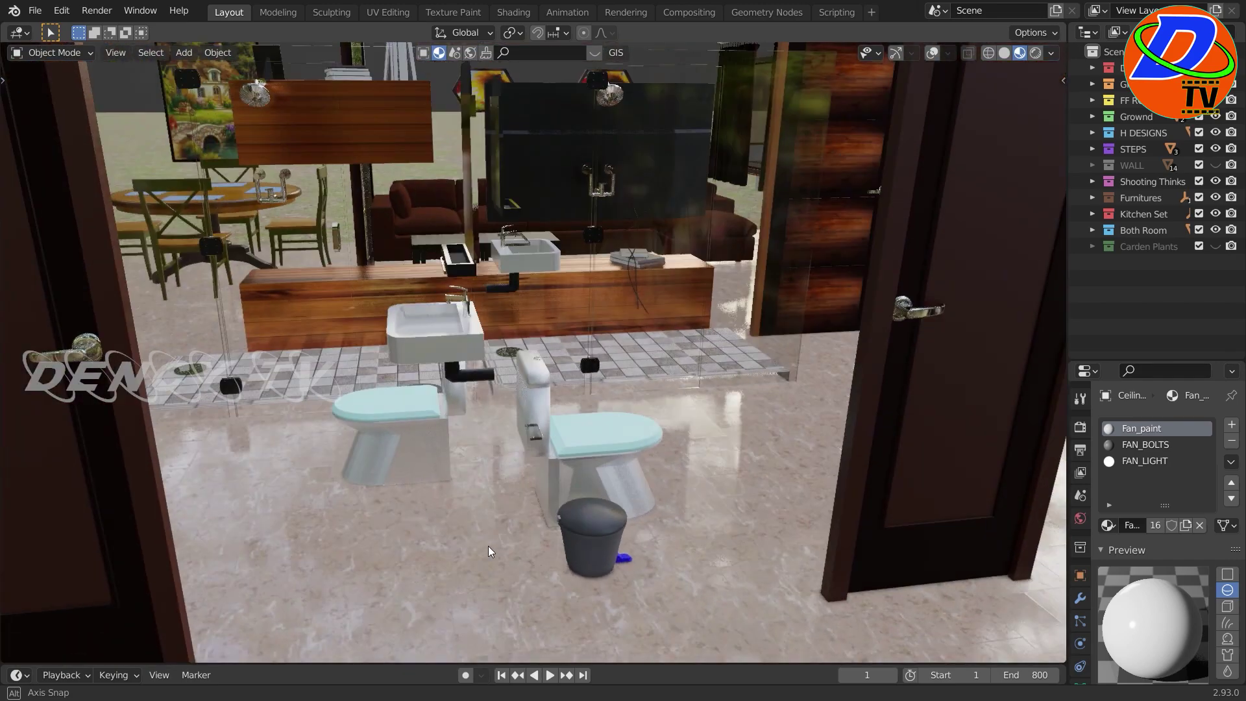
Step: Orbit along the rooftop garden to the white trellis fence, bush and stepping stones
mouse_move(454, 338)
middle_mouse_down()
mouse_move(583, 354)
mouse_move(682, 340)
middle_mouse_up()
scroll(756, 311, "up", 2)
scroll(861, 282, "up", 2)
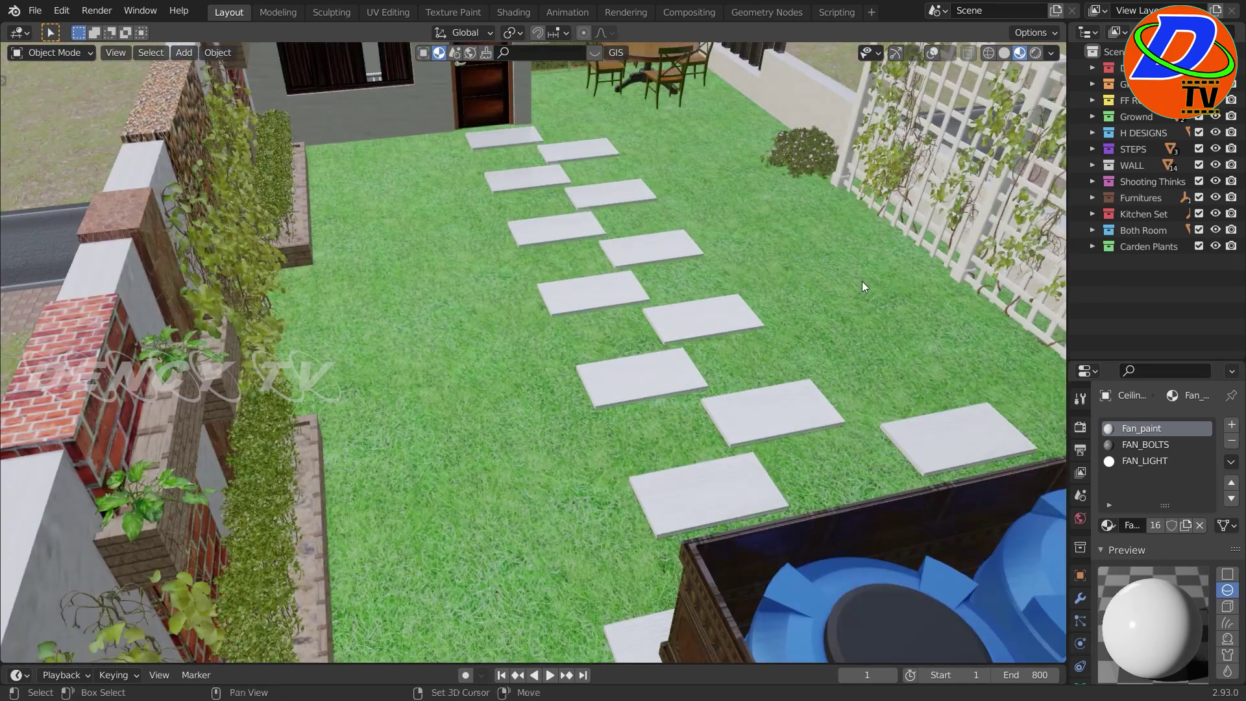
mouse_move(861, 281)
middle_mouse_down()
mouse_move(628, 368)
mouse_move(762, 387)
mouse_move(768, 297)
mouse_move(657, 336)
mouse_move(673, 338)
mouse_move(723, 278)
mouse_move(624, 306)
middle_mouse_up()
scroll(690, 392, "up", 2)
scroll(694, 308, "up", 3)
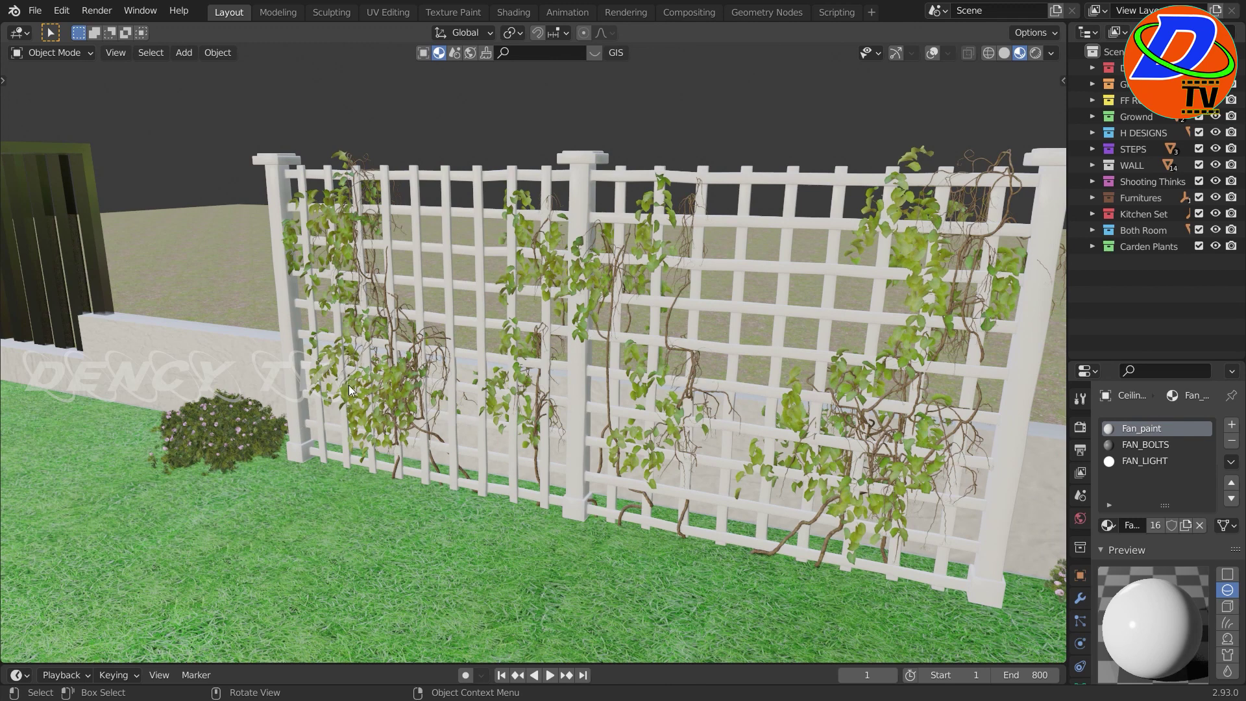
mouse_move(698, 522)
middle_mouse_down()
mouse_move(784, 533)
mouse_move(949, 443)
mouse_move(595, 449)
mouse_move(745, 439)
mouse_move(859, 451)
mouse_move(562, 412)
mouse_move(668, 443)
mouse_move(739, 449)
mouse_move(516, 412)
middle_mouse_up()
scroll(562, 411, "down", 3)
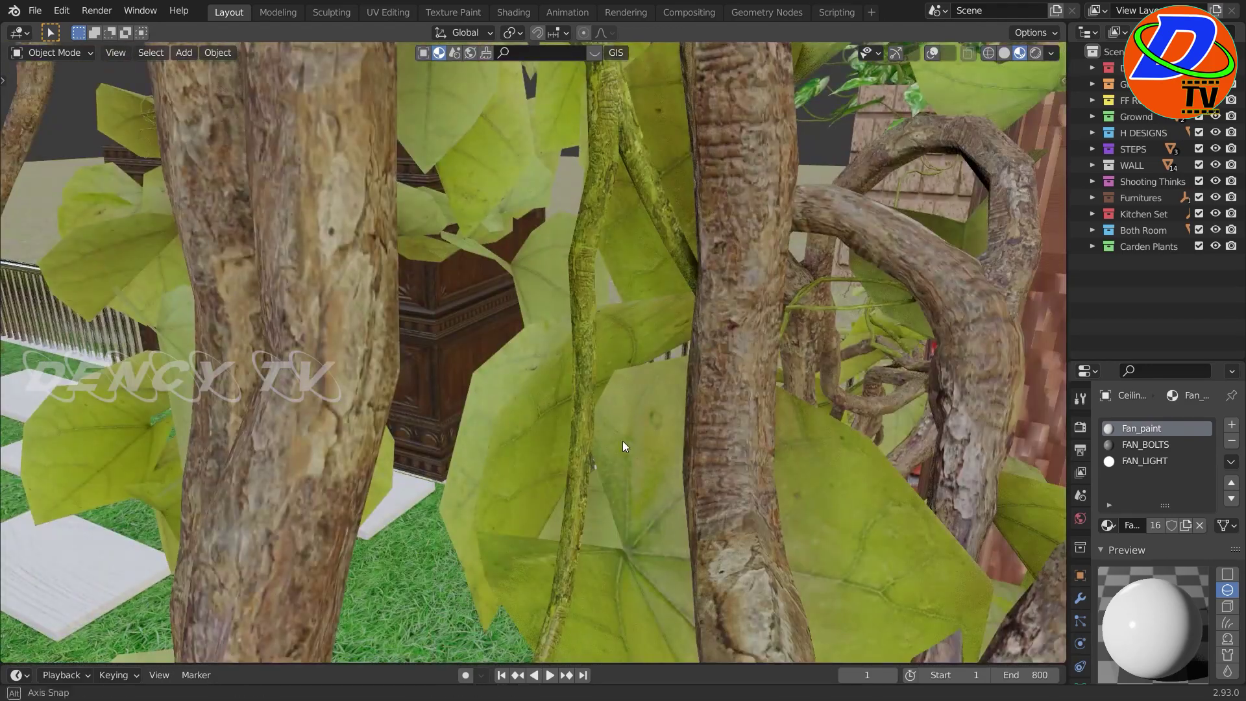
Step: View the tank cabinet, brick pillars, planters and climber-covered stone wall, then zoom out over the house front
mouse_move(622, 441)
middle_mouse_down()
mouse_move(721, 454)
mouse_move(790, 396)
mouse_move(767, 457)
mouse_move(855, 459)
mouse_move(774, 396)
mouse_move(611, 336)
mouse_move(790, 335)
mouse_move(797, 303)
mouse_move(628, 241)
middle_mouse_up()
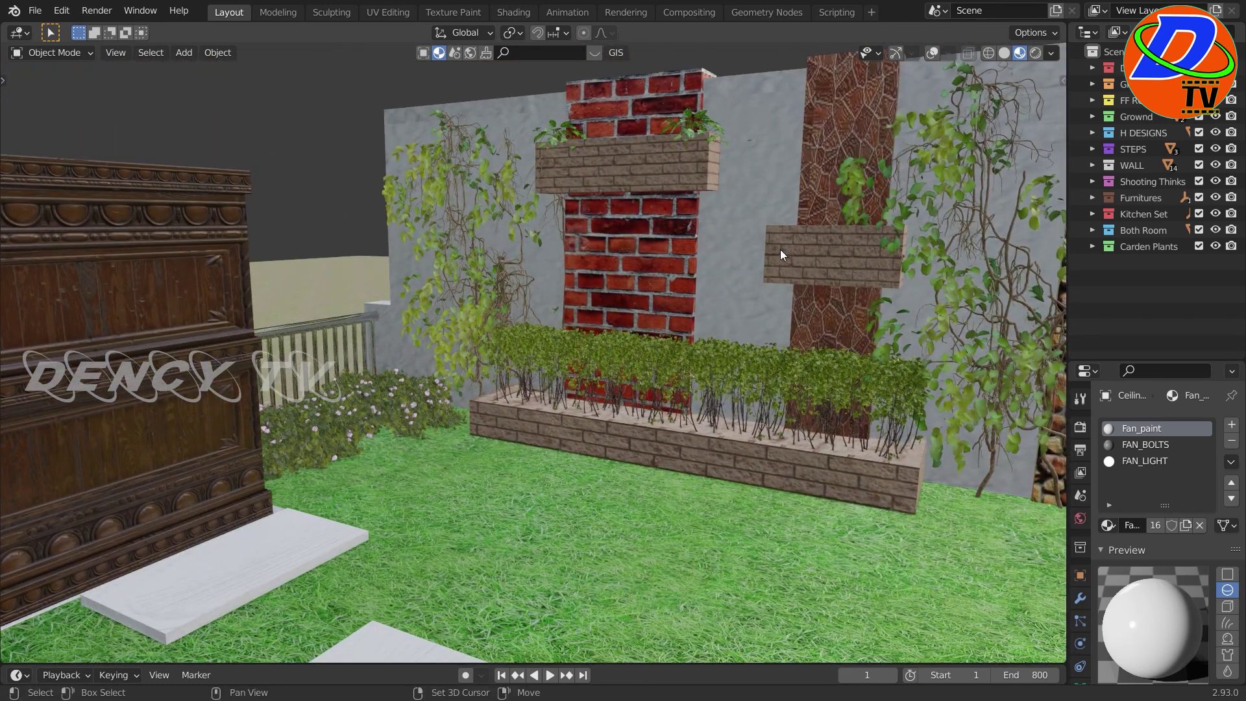
middle_click_drag(779, 249, 649, 295)
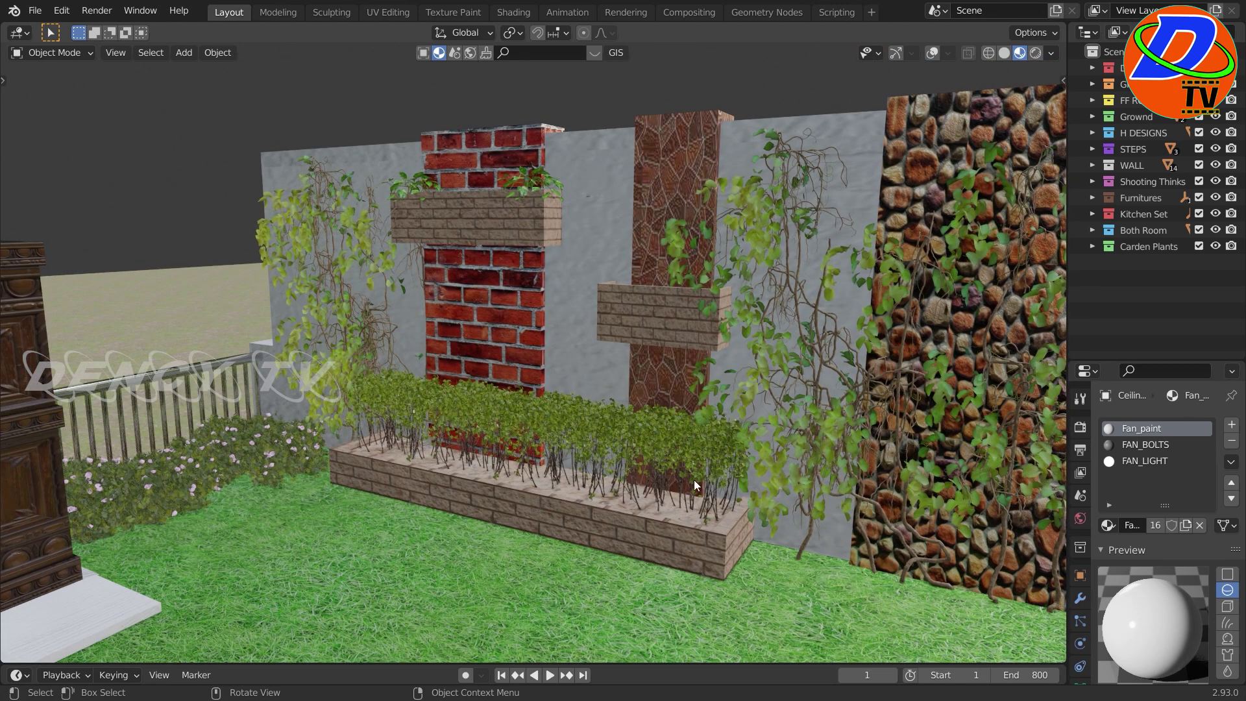
mouse_move(693, 480)
middle_mouse_down("shift")
mouse_move(597, 383)
mouse_move(603, 397)
middle_mouse_up("shift")
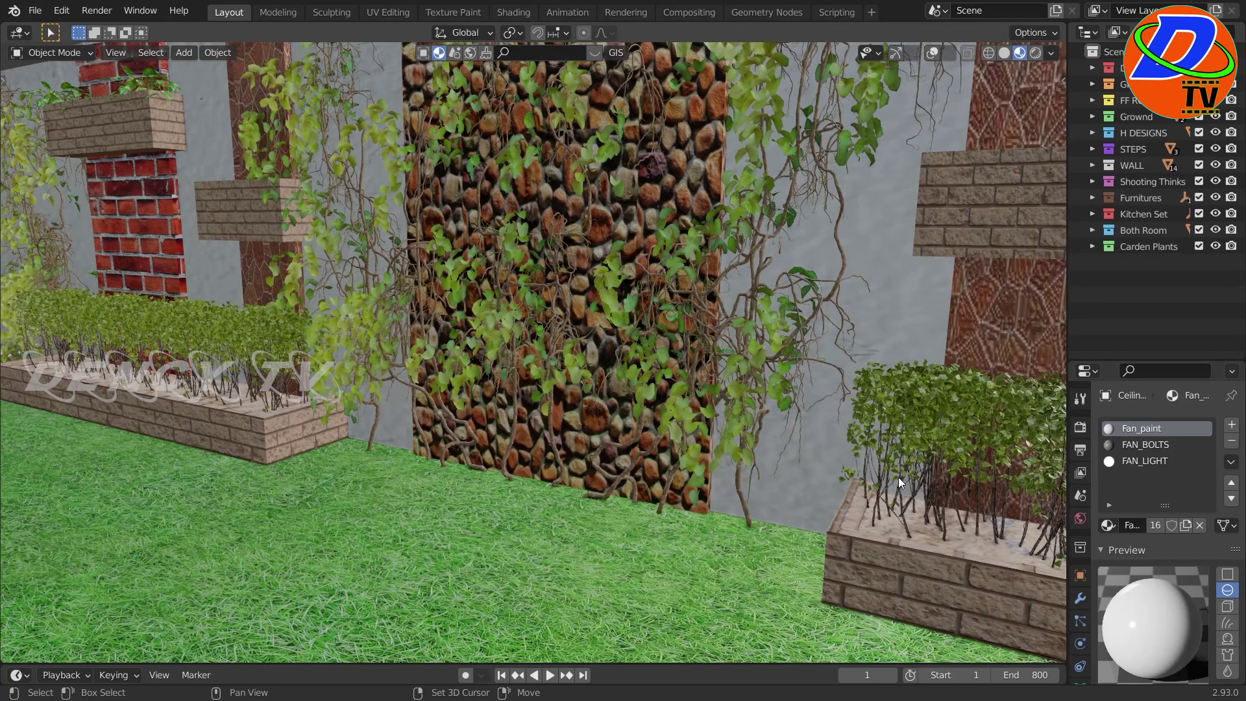
mouse_move(898, 478)
middle_mouse_down()
mouse_move(772, 523)
mouse_move(596, 416)
mouse_move(898, 332)
middle_mouse_up()
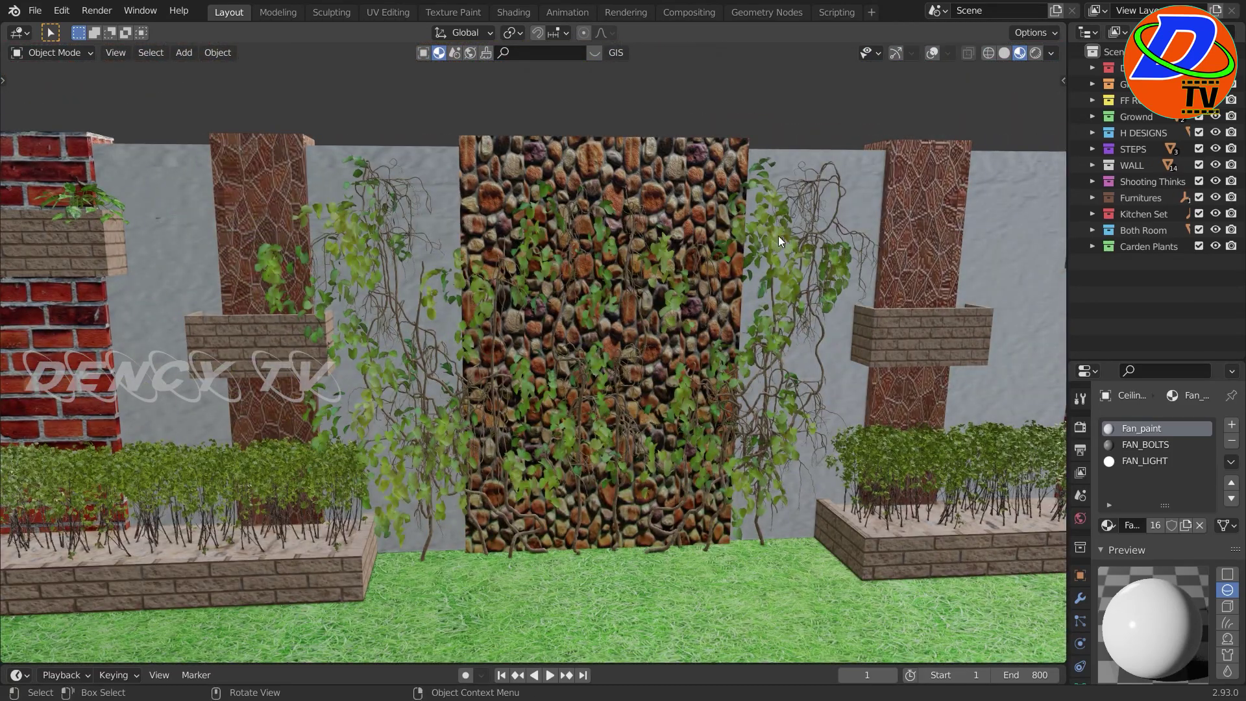
scroll(648, 445, "down", 5)
mouse_move(644, 367)
middle_mouse_down()
mouse_move(786, 360)
mouse_move(583, 354)
middle_mouse_up()
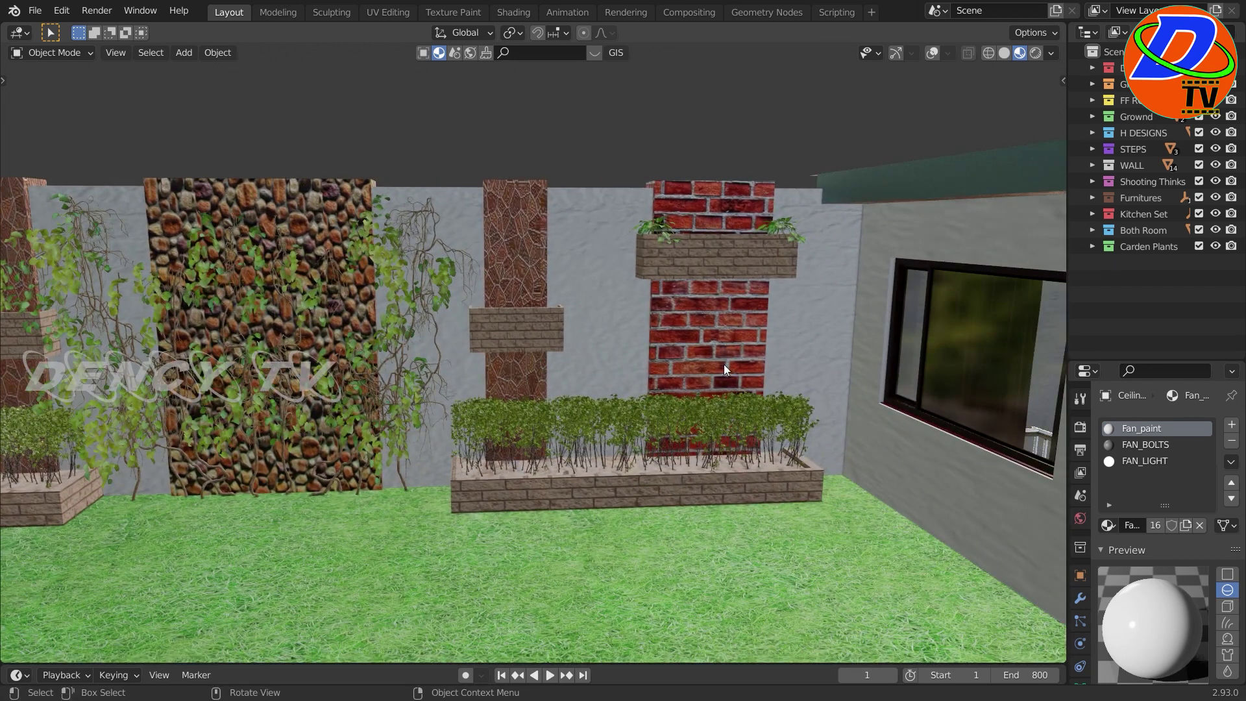
scroll(735, 361, "down", 3)
scroll(732, 373, "down", 3)
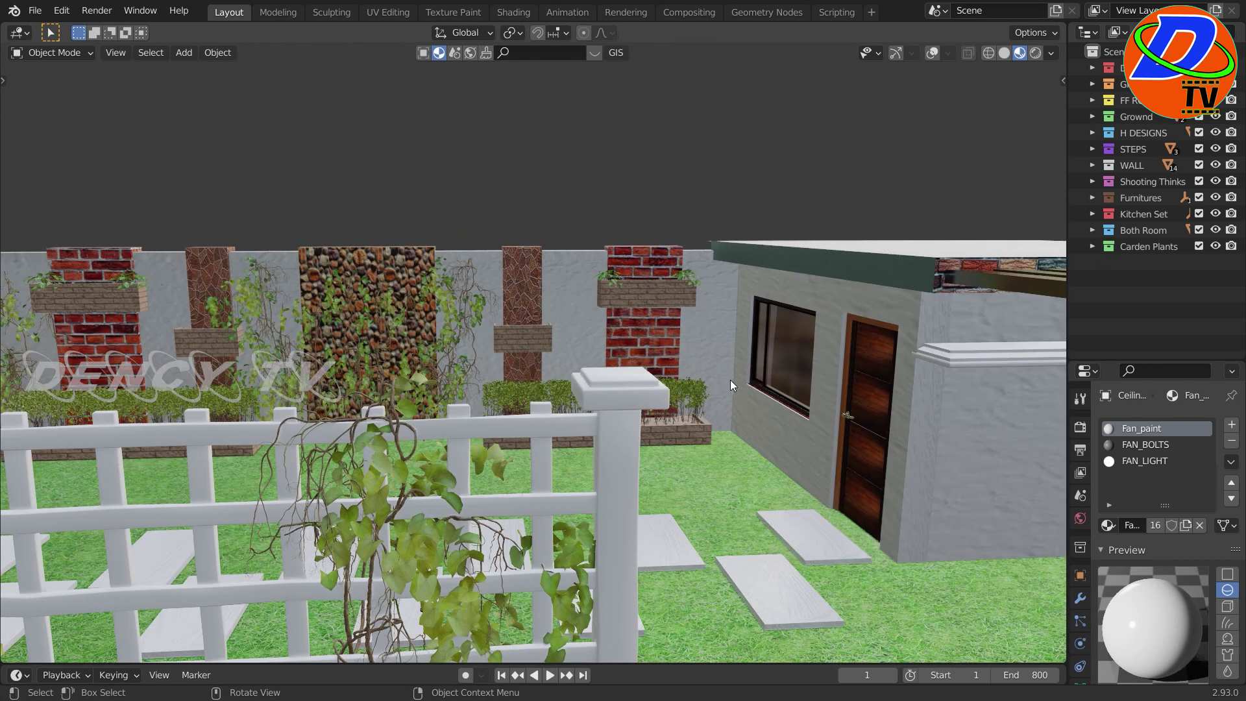
scroll(732, 400, "down", 2)
mouse_move(758, 434)
middle_mouse_down()
mouse_move(882, 455)
mouse_move(773, 403)
middle_mouse_up()
scroll(883, 457, "down", 2)
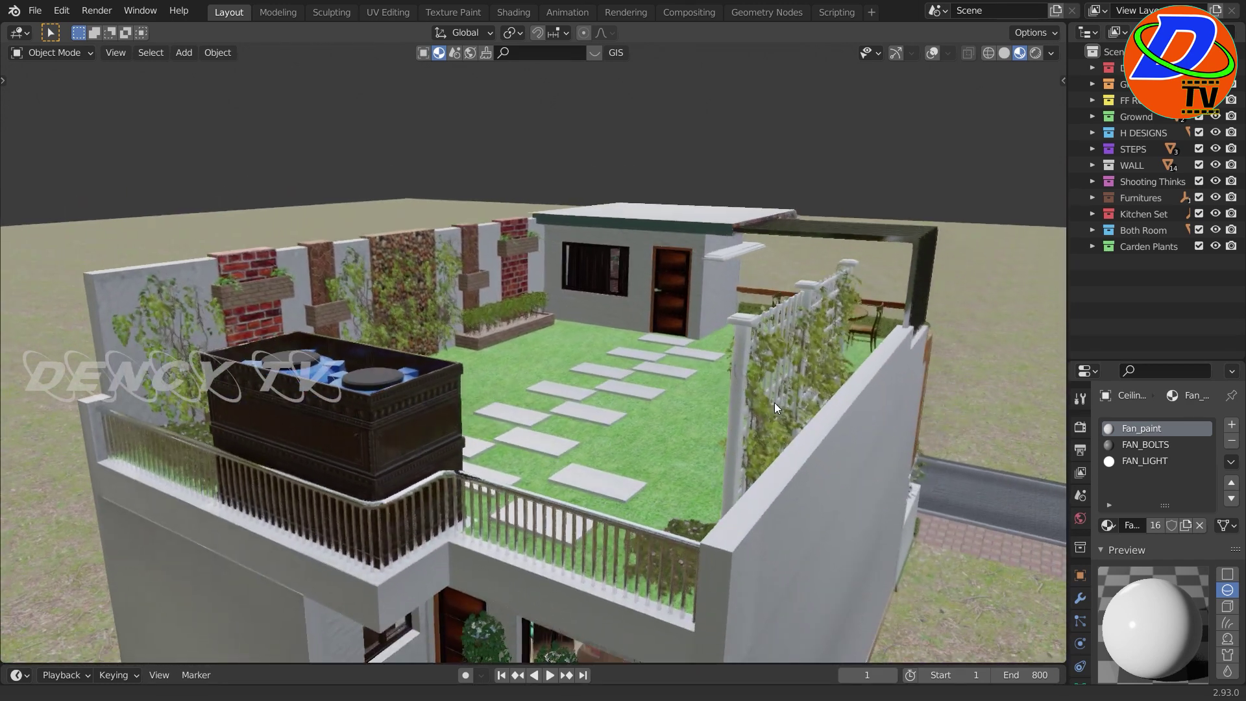
Step: Orbit down past the porch and balcony along the side wall to an eye-level front view
mouse_move(889, 460)
middle_mouse_down()
mouse_move(807, 467)
mouse_move(833, 334)
mouse_move(779, 372)
mouse_move(826, 307)
mouse_move(785, 326)
middle_mouse_up()
scroll(779, 370, "up", 3)
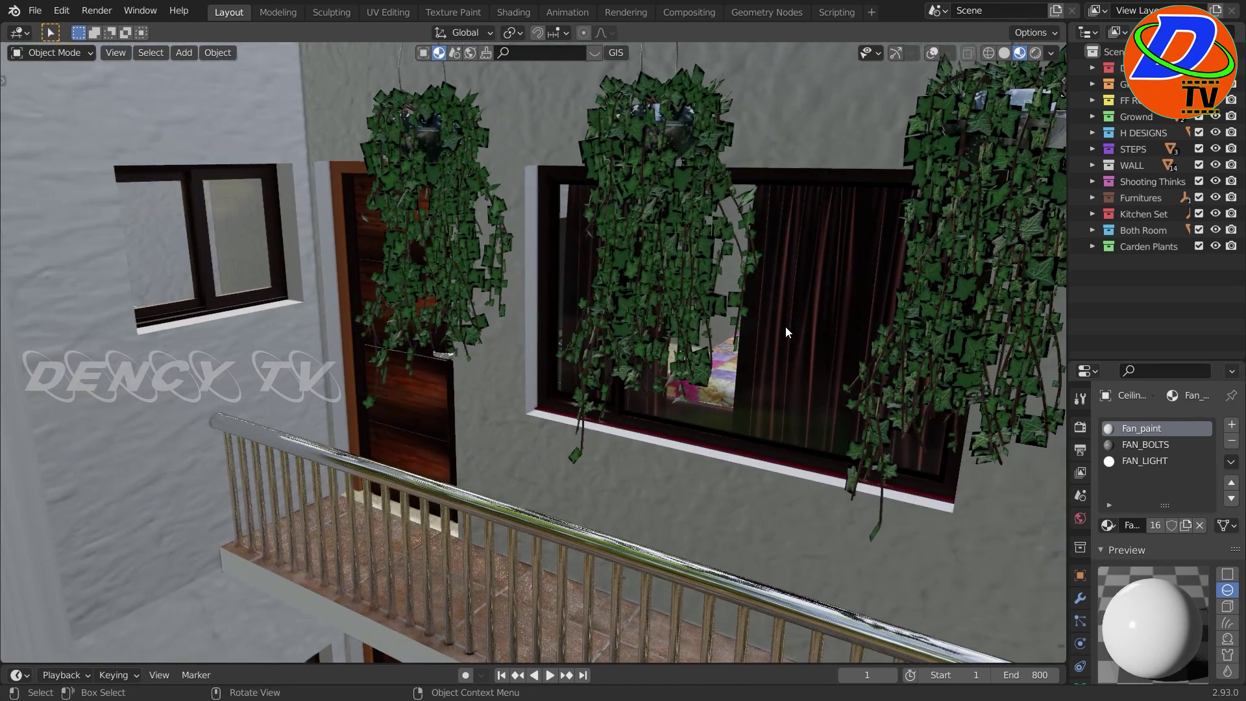
scroll(786, 327, "down", 2)
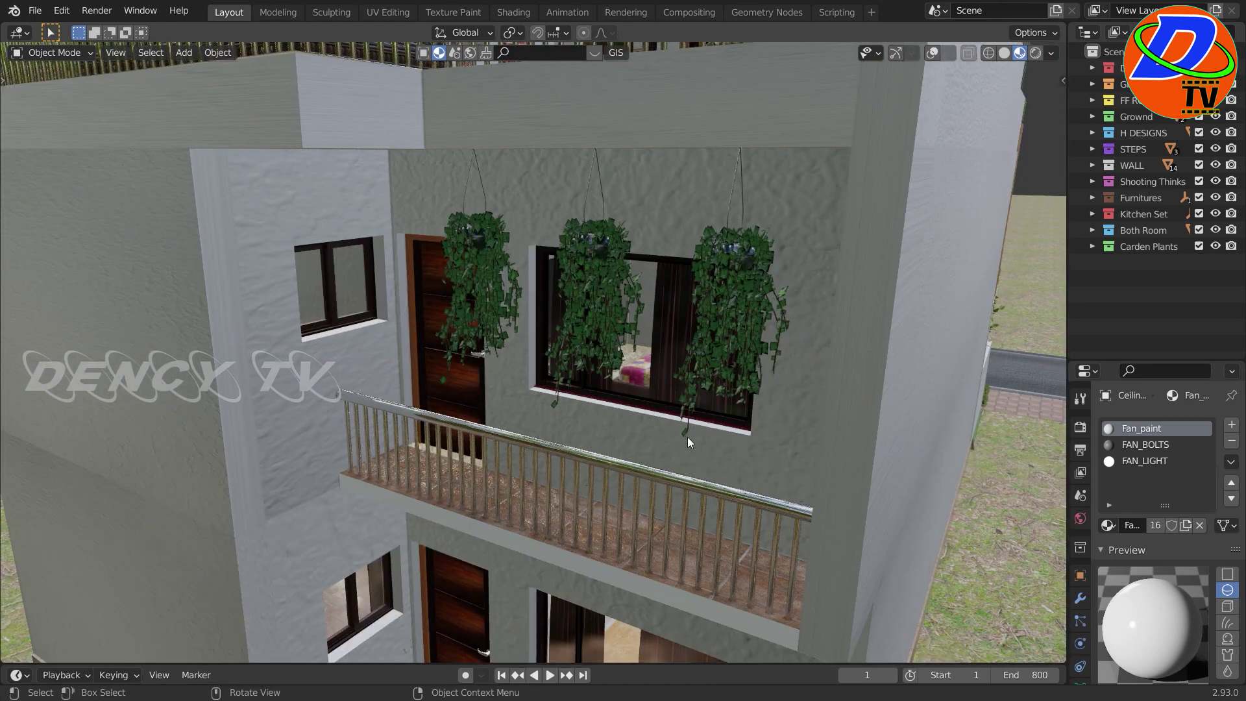
scroll(687, 437, "down", 3)
mouse_move(696, 378)
middle_mouse_down()
mouse_move(701, 293)
mouse_move(719, 305)
middle_mouse_up()
middle_click_drag(523, 466, 545, 507)
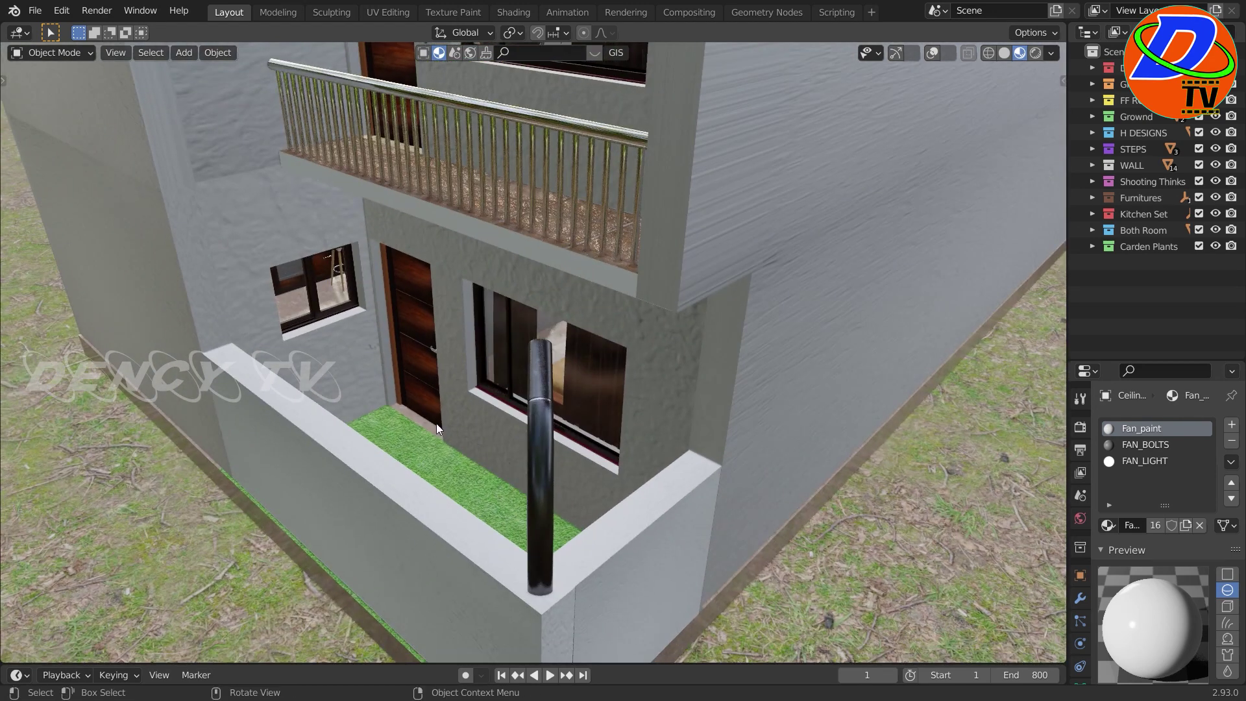
scroll(436, 446, "down", 5)
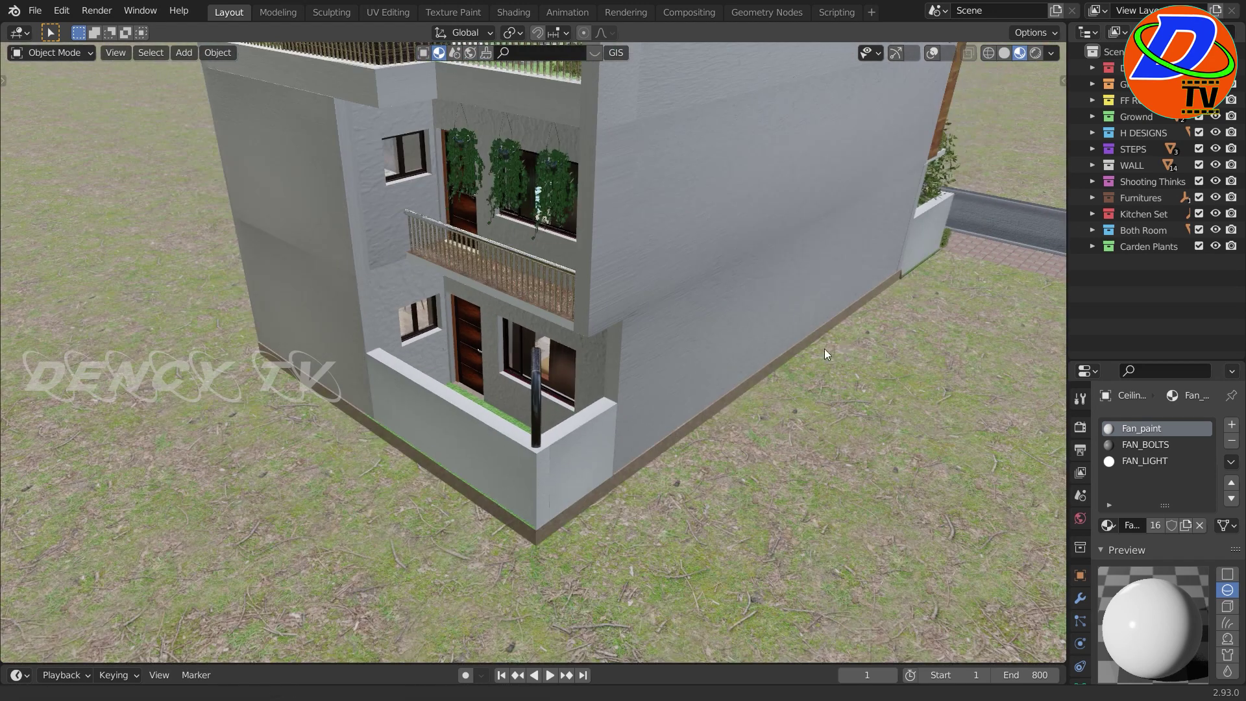
mouse_move(445, 447)
middle_mouse_down()
mouse_move(550, 449)
mouse_move(605, 397)
mouse_move(327, 406)
middle_mouse_up()
scroll(576, 437, "up", 2)
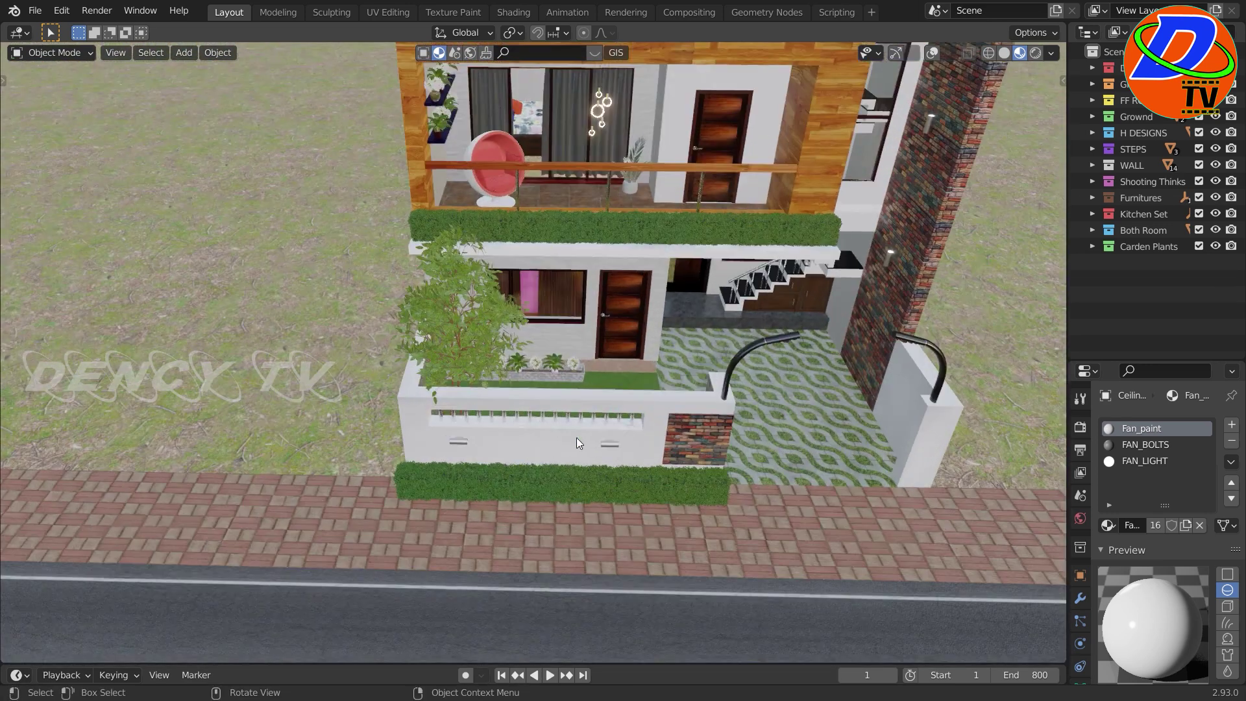
scroll(592, 406, "up", 2)
scroll(578, 381, "up", 2)
scroll(578, 380, "up", 2)
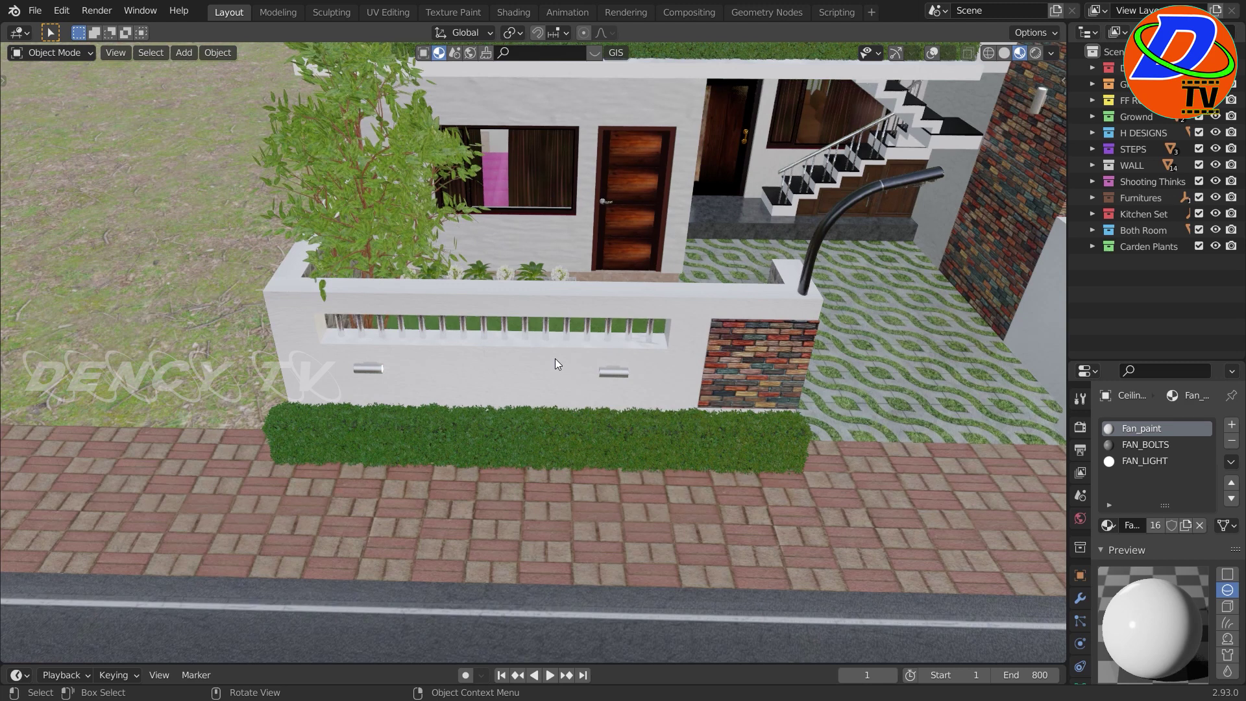
mouse_move(555, 358)
middle_mouse_down()
mouse_move(555, 318)
mouse_move(620, 324)
mouse_move(613, 397)
middle_mouse_up()
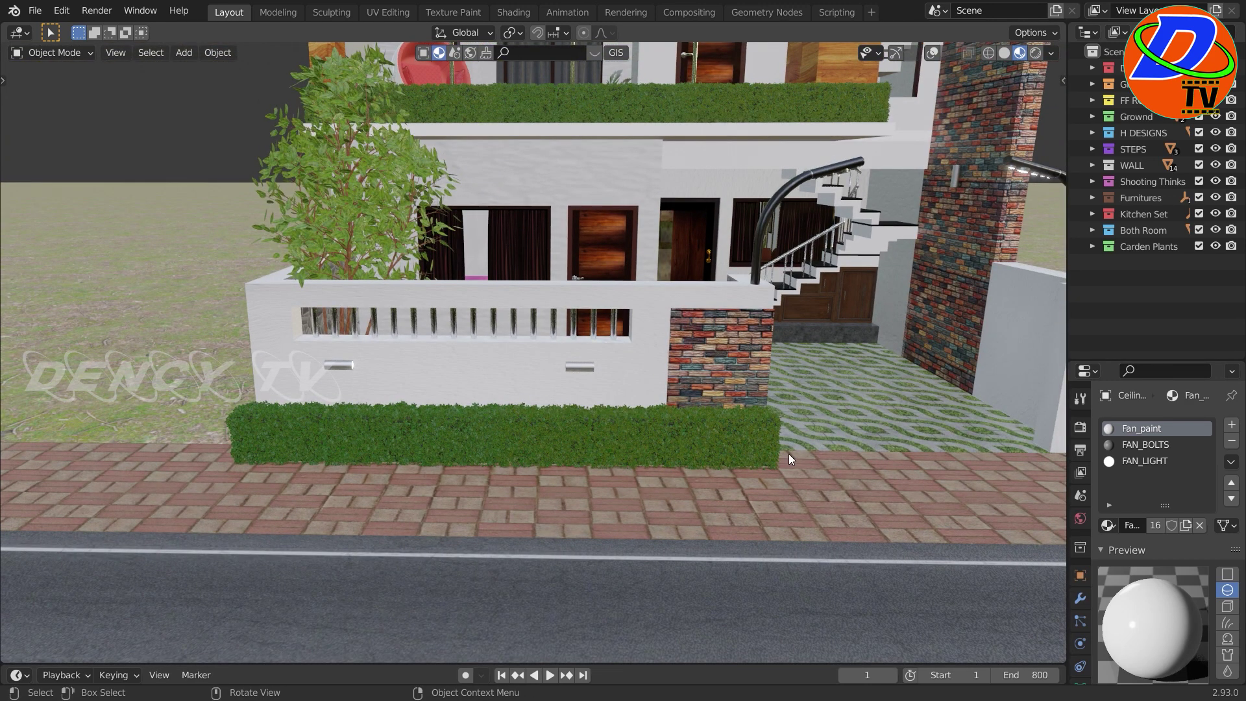
Step: Tour the entrance porch, paved yard, stairs and granite step
mouse_move(788, 454)
middle_mouse_down()
mouse_move(662, 456)
mouse_move(692, 264)
mouse_move(691, 530)
mouse_move(710, 297)
middle_mouse_up()
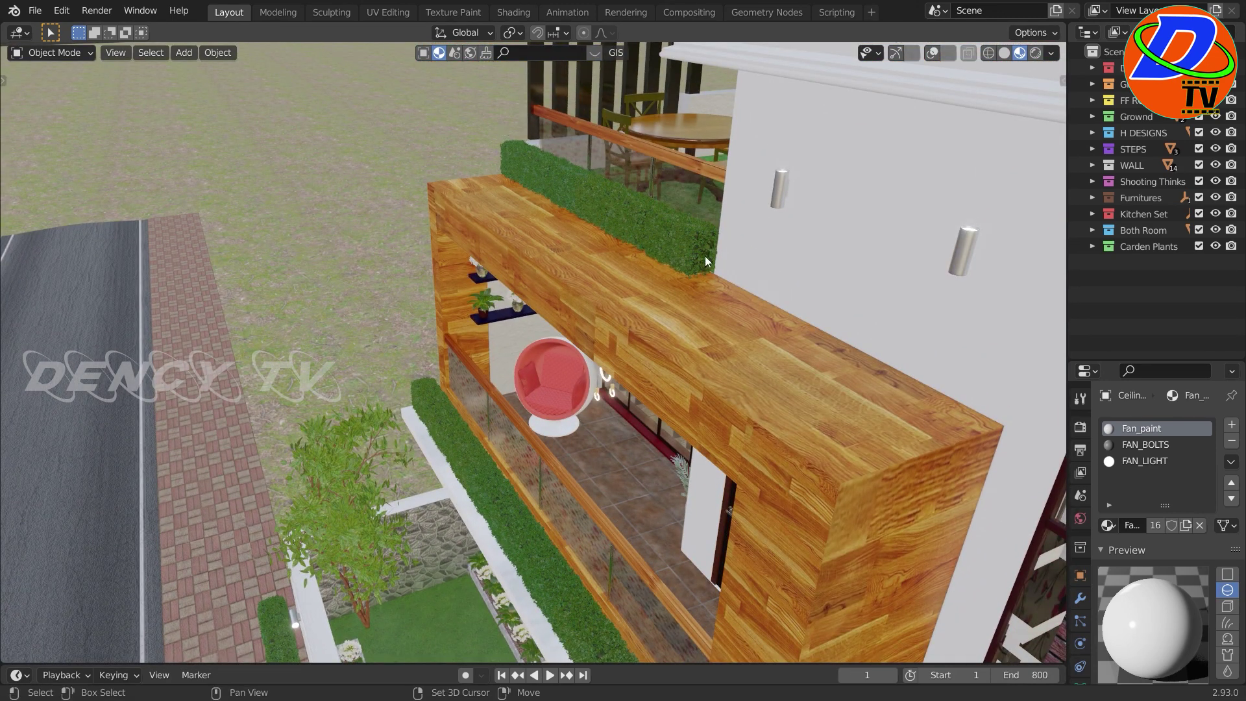
mouse_move(633, 455)
middle_mouse_down()
mouse_move(685, 237)
mouse_move(761, 357)
mouse_move(759, 332)
mouse_move(607, 277)
mouse_move(680, 454)
middle_mouse_up()
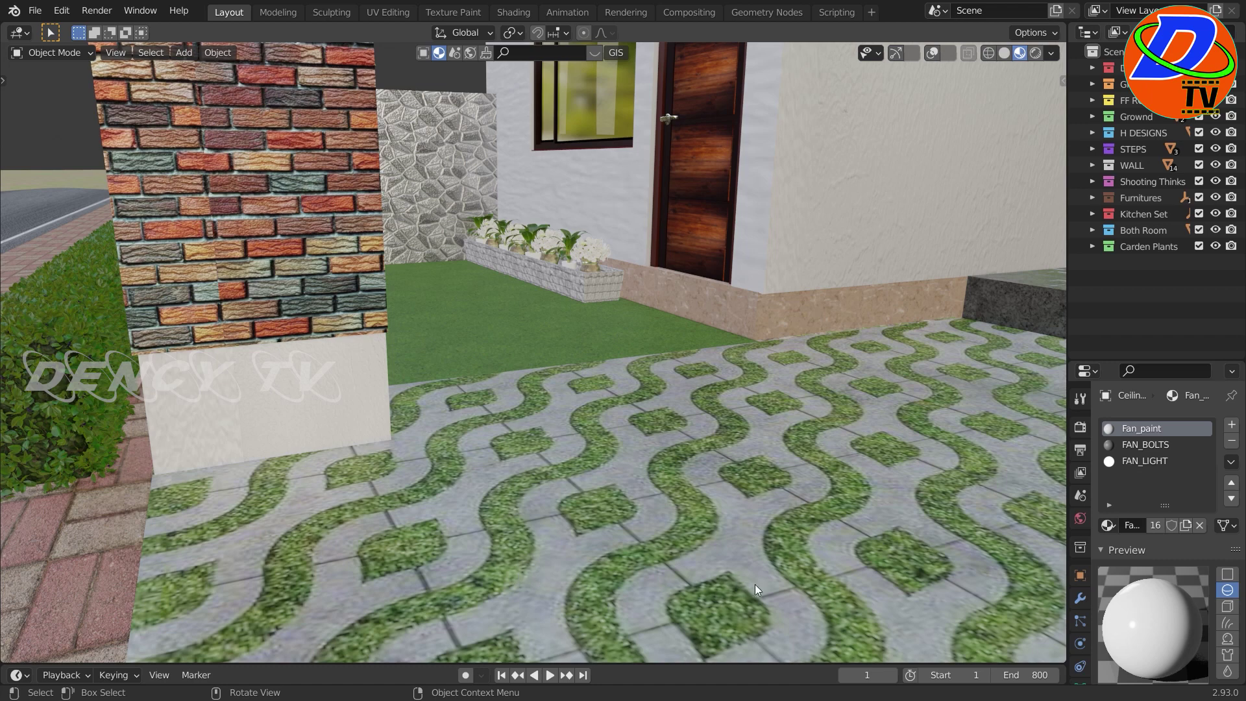
mouse_move(776, 537)
middle_mouse_down()
mouse_move(705, 560)
mouse_move(751, 564)
mouse_move(956, 519)
mouse_move(665, 473)
middle_mouse_up()
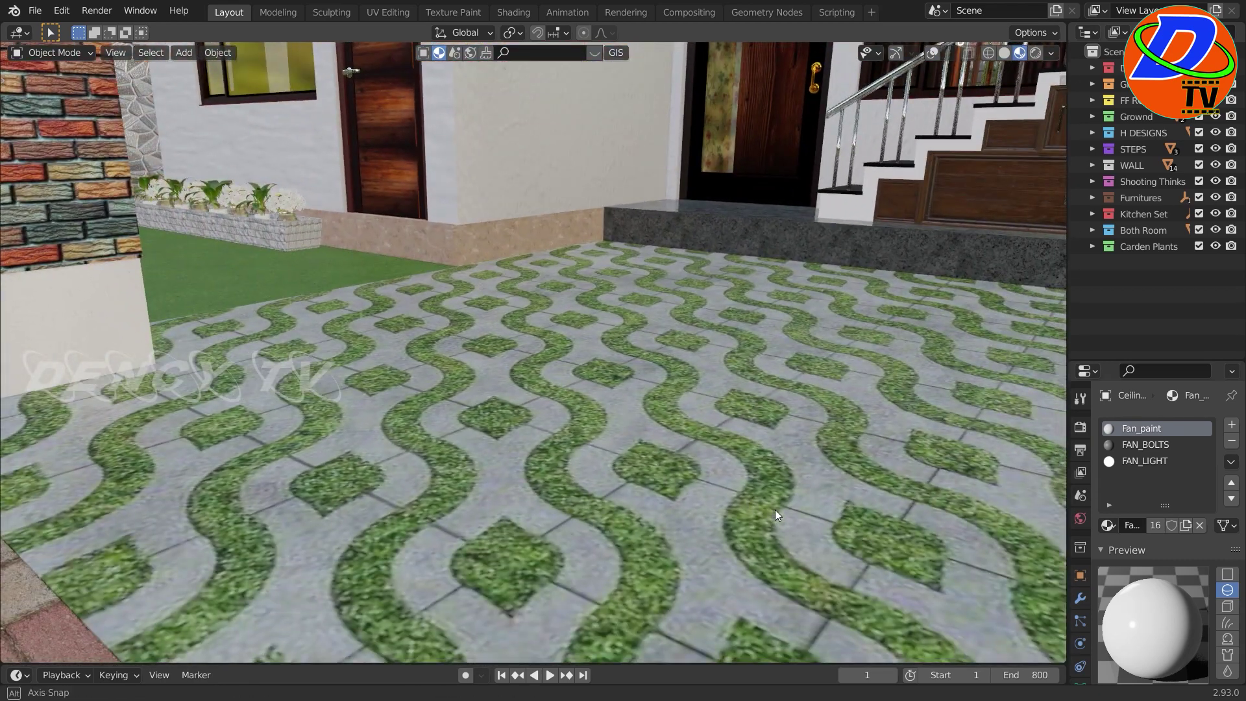
mouse_move(775, 510)
middle_mouse_down()
mouse_move(827, 513)
mouse_move(736, 489)
mouse_move(638, 580)
middle_mouse_up()
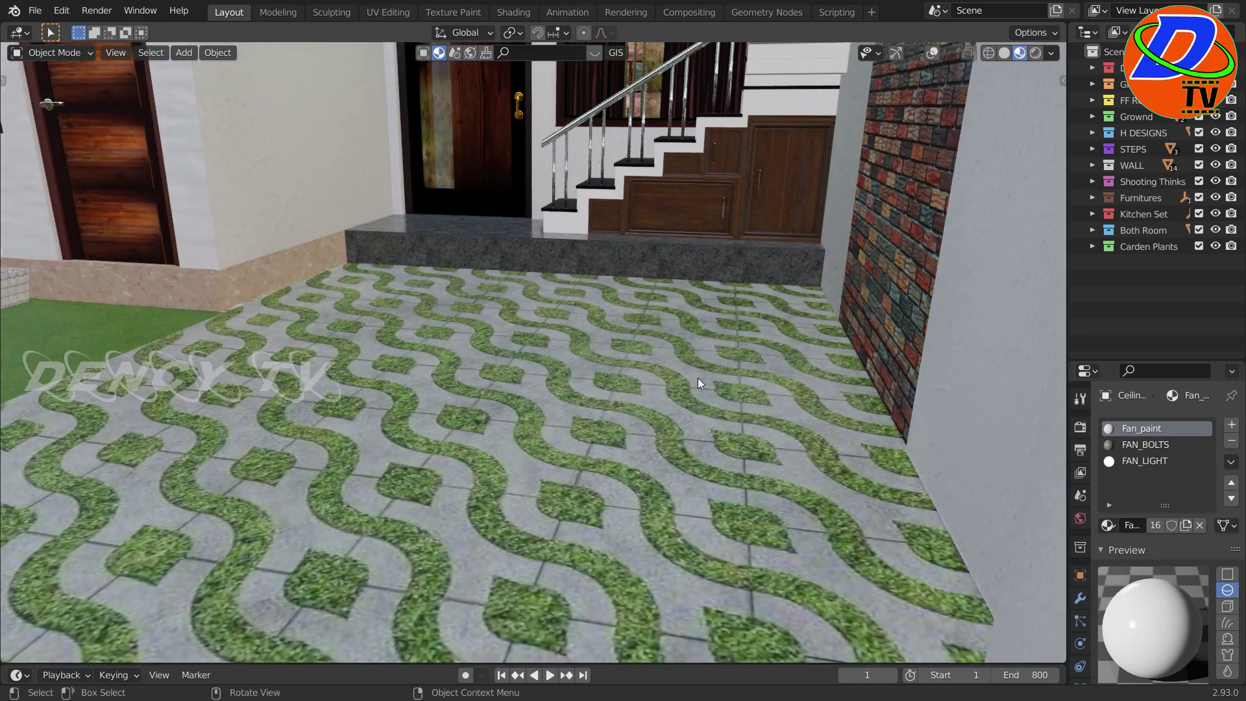
middle_click_drag(636, 335, 647, 355)
mouse_move(645, 356)
middle_mouse_down()
mouse_move(655, 429)
mouse_move(659, 412)
mouse_move(639, 400)
mouse_move(597, 395)
middle_mouse_up()
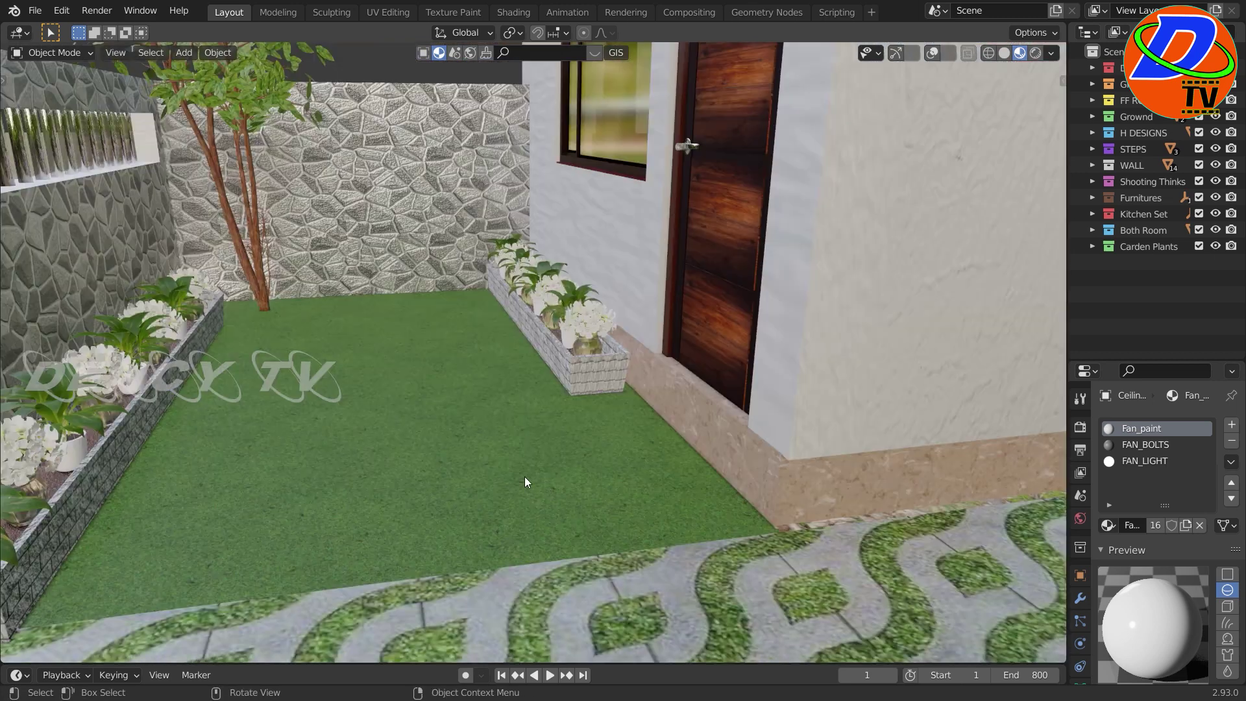
Step: Move through the side garden to the garden door, window and steel-railed staircase
mouse_move(525, 476)
middle_mouse_down()
mouse_move(537, 418)
mouse_move(427, 408)
middle_mouse_up()
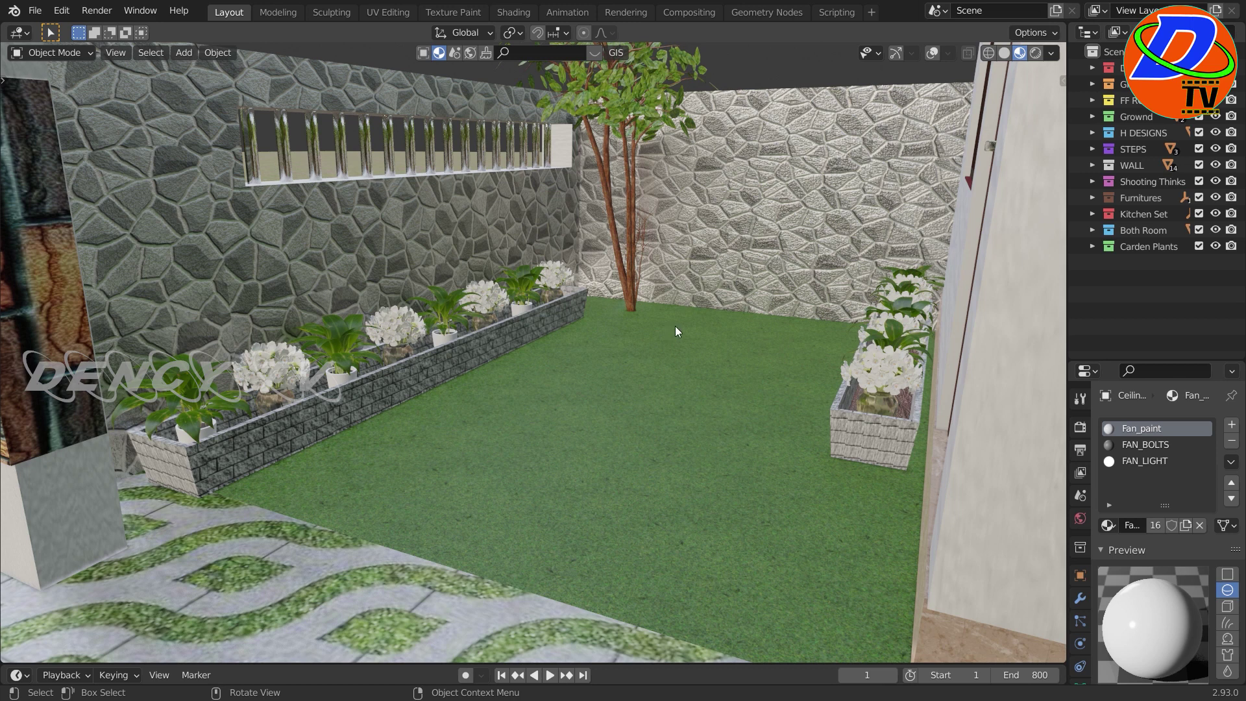
mouse_move(674, 326)
middle_mouse_down()
mouse_move(751, 347)
mouse_move(750, 311)
mouse_move(692, 253)
mouse_move(621, 399)
mouse_move(694, 400)
middle_mouse_up()
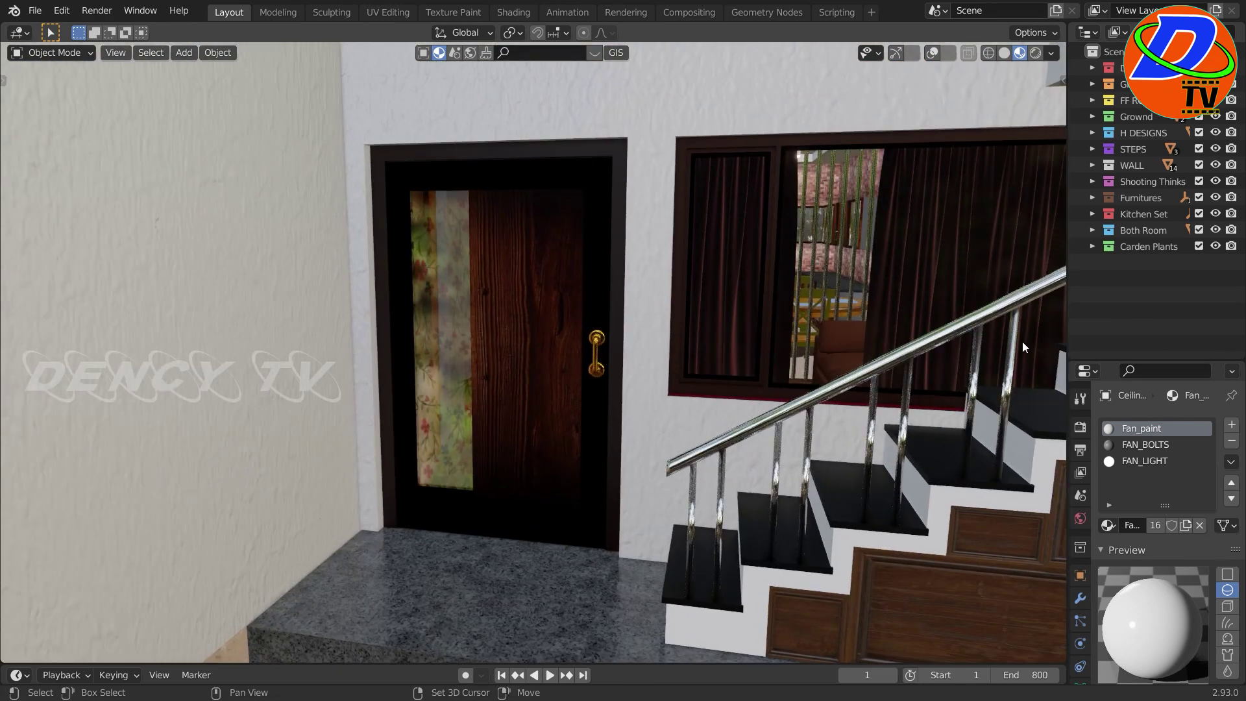
mouse_move(1022, 342)
middle_mouse_down()
mouse_move(741, 415)
mouse_move(68, 534)
middle_mouse_up()
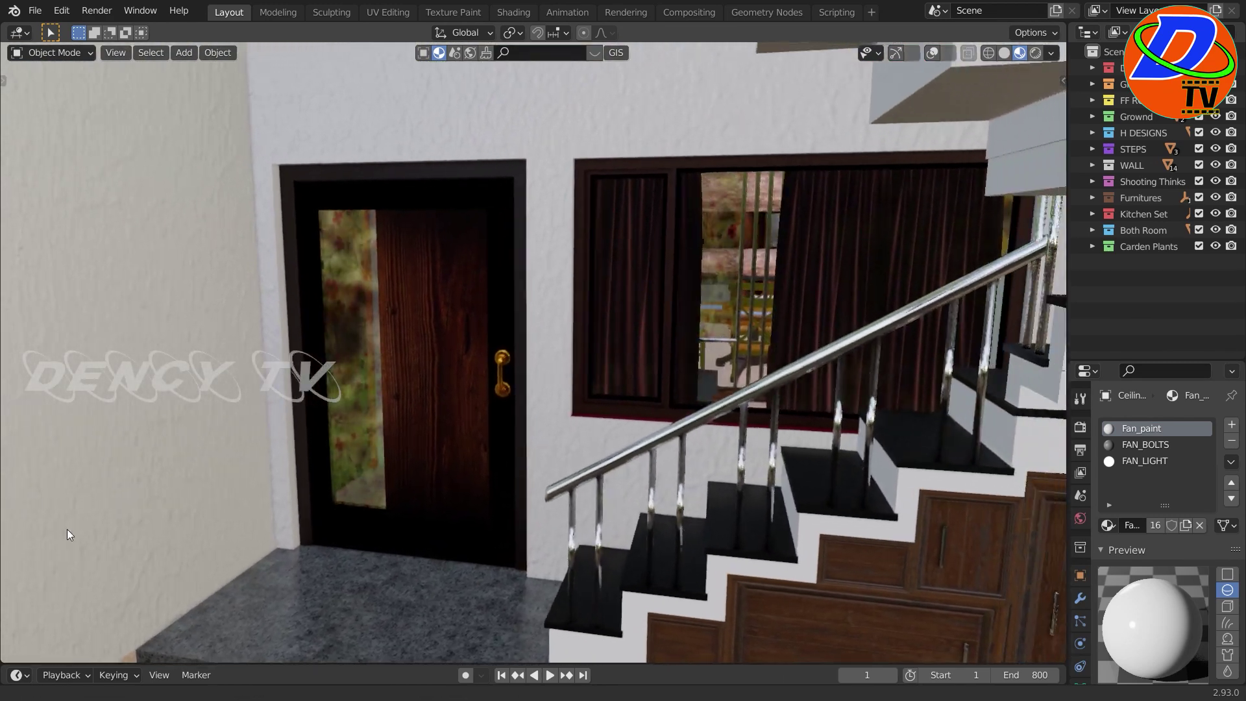
Step: Select the gold door handle and frame it with Numpad
scroll(675, 528, "up", 2)
scroll(738, 322, "up", 2)
scroll(737, 319, "up", 1)
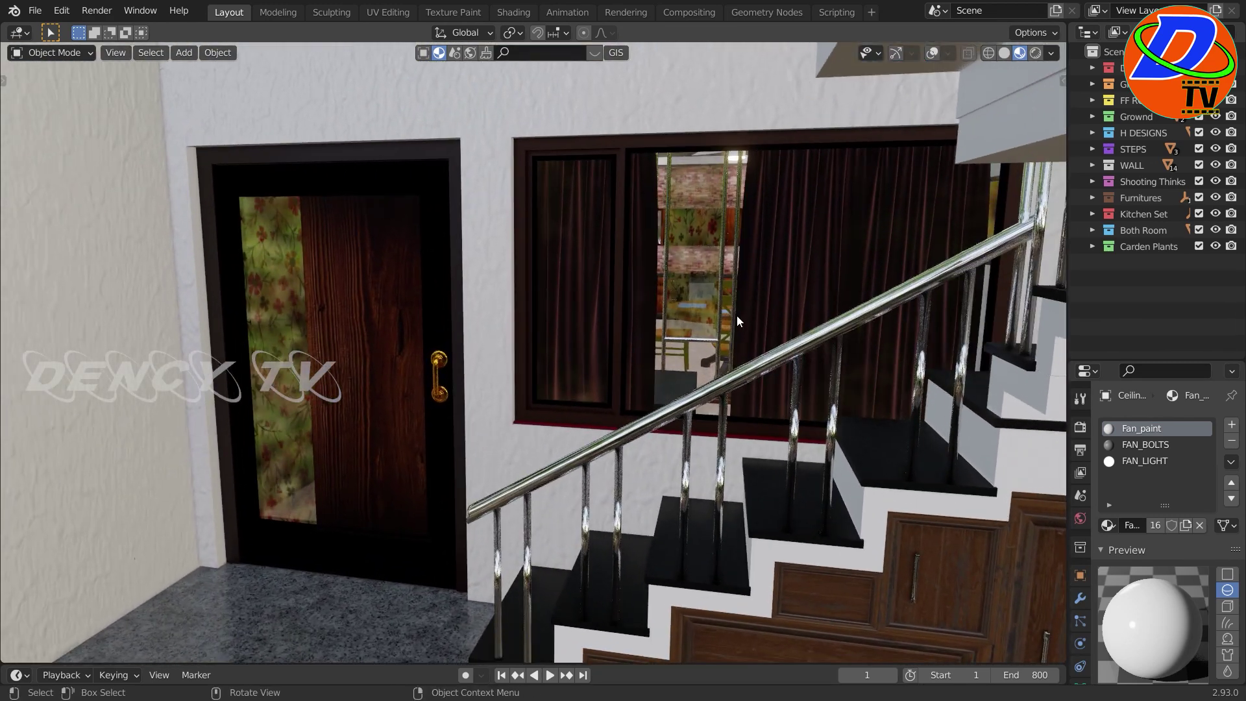
left_click(442, 364)
key("KP_Decimal")
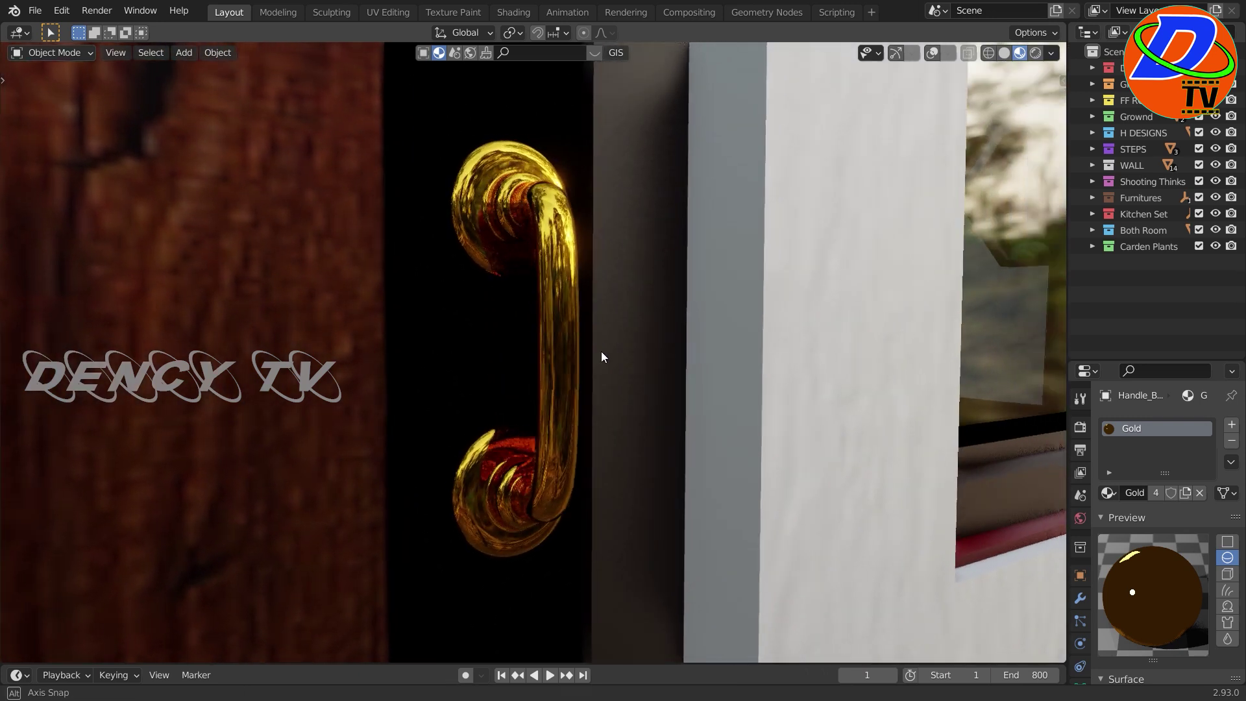
Step: Orbit around the glass-panelled door, through the kitchen, to the bedroom ceiling fan
middle_click_drag(509, 365, 614, 360)
scroll(427, 367, "up", 2)
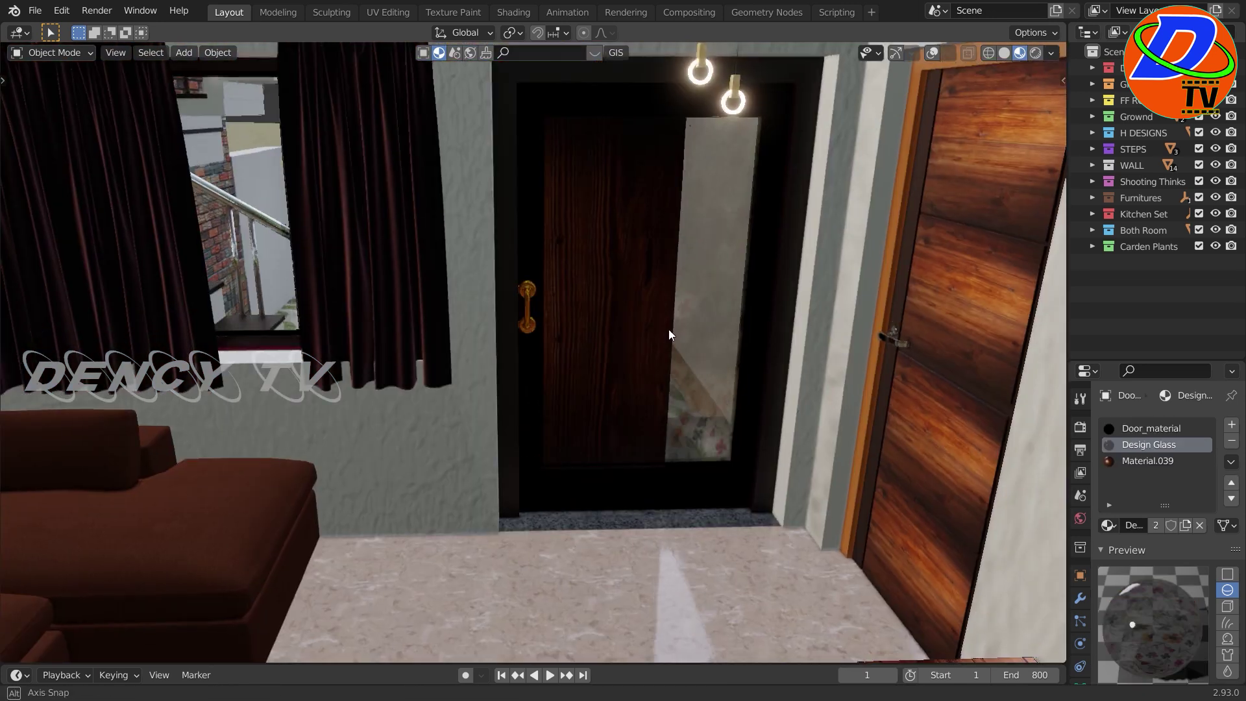
mouse_move(669, 329)
middle_mouse_down()
mouse_move(676, 288)
mouse_move(675, 299)
mouse_move(562, 311)
mouse_move(808, 384)
mouse_move(581, 334)
mouse_move(587, 316)
mouse_move(480, 360)
mouse_move(564, 370)
mouse_move(596, 425)
mouse_move(630, 450)
mouse_move(531, 425)
mouse_move(451, 455)
mouse_move(474, 386)
mouse_move(557, 417)
mouse_move(545, 487)
mouse_move(712, 507)
mouse_move(683, 303)
mouse_move(667, 382)
middle_mouse_up()
mouse_move(718, 451)
middle_mouse_down()
mouse_move(849, 493)
mouse_move(880, 448)
mouse_move(945, 488)
mouse_move(716, 350)
mouse_move(669, 336)
mouse_move(841, 407)
mouse_move(924, 393)
mouse_move(621, 337)
mouse_move(504, 331)
mouse_move(491, 312)
mouse_move(541, 305)
mouse_move(391, 271)
mouse_move(662, 292)
mouse_move(566, 301)
middle_mouse_up()
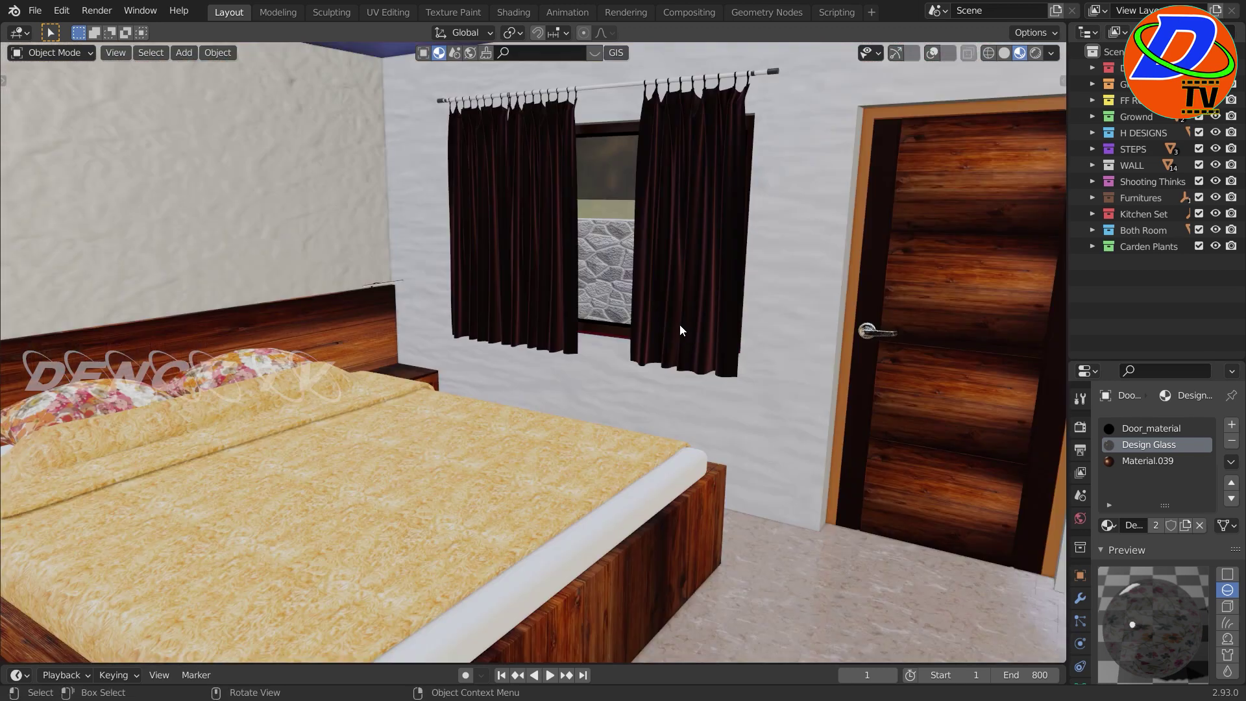
mouse_move(680, 324)
middle_mouse_down()
mouse_move(696, 234)
mouse_move(692, 373)
mouse_move(626, 436)
mouse_move(788, 464)
middle_mouse_up()
scroll(724, 461, "up", 3)
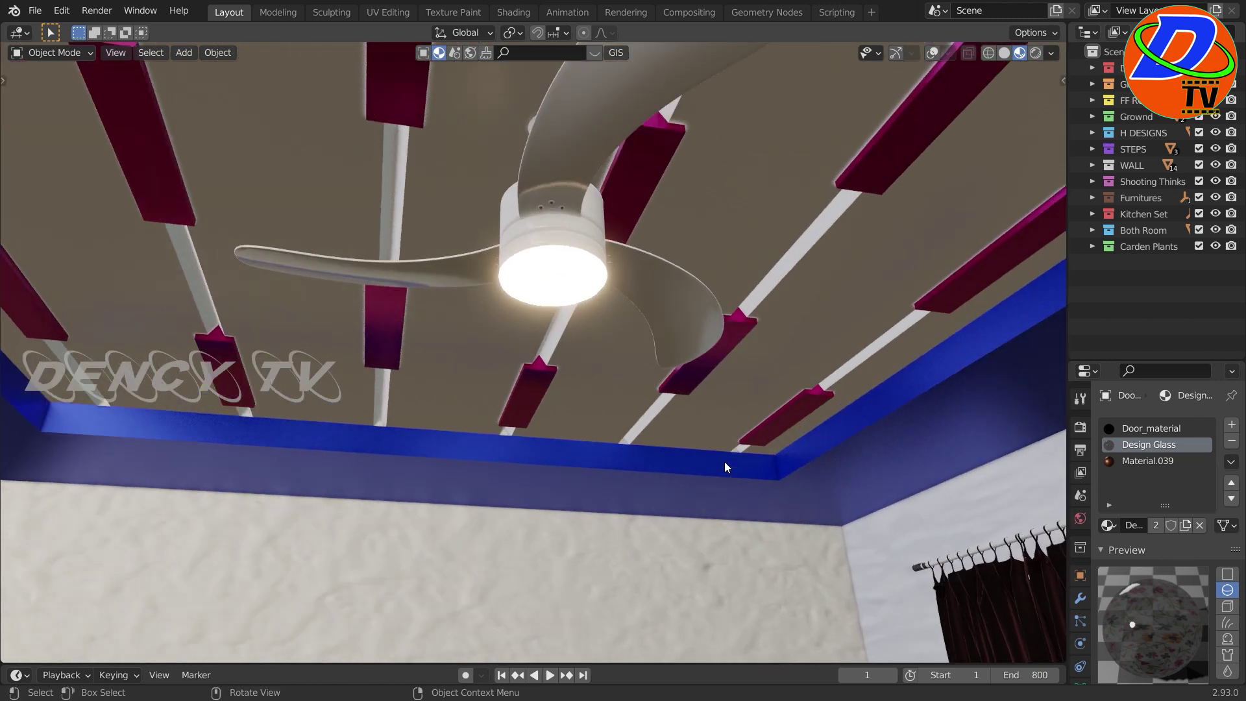
mouse_move(720, 460)
middle_mouse_down()
mouse_move(513, 466)
mouse_move(462, 527)
mouse_move(529, 478)
mouse_move(538, 237)
mouse_move(635, 412)
mouse_move(637, 494)
middle_mouse_up()
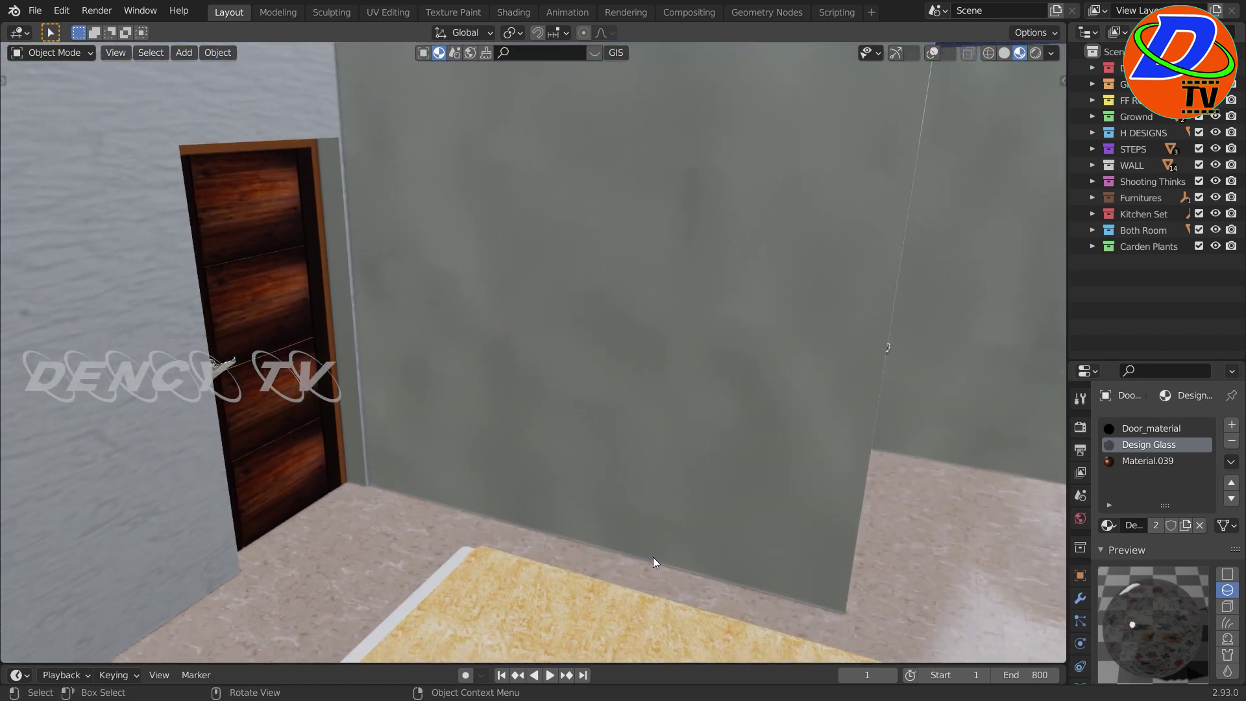